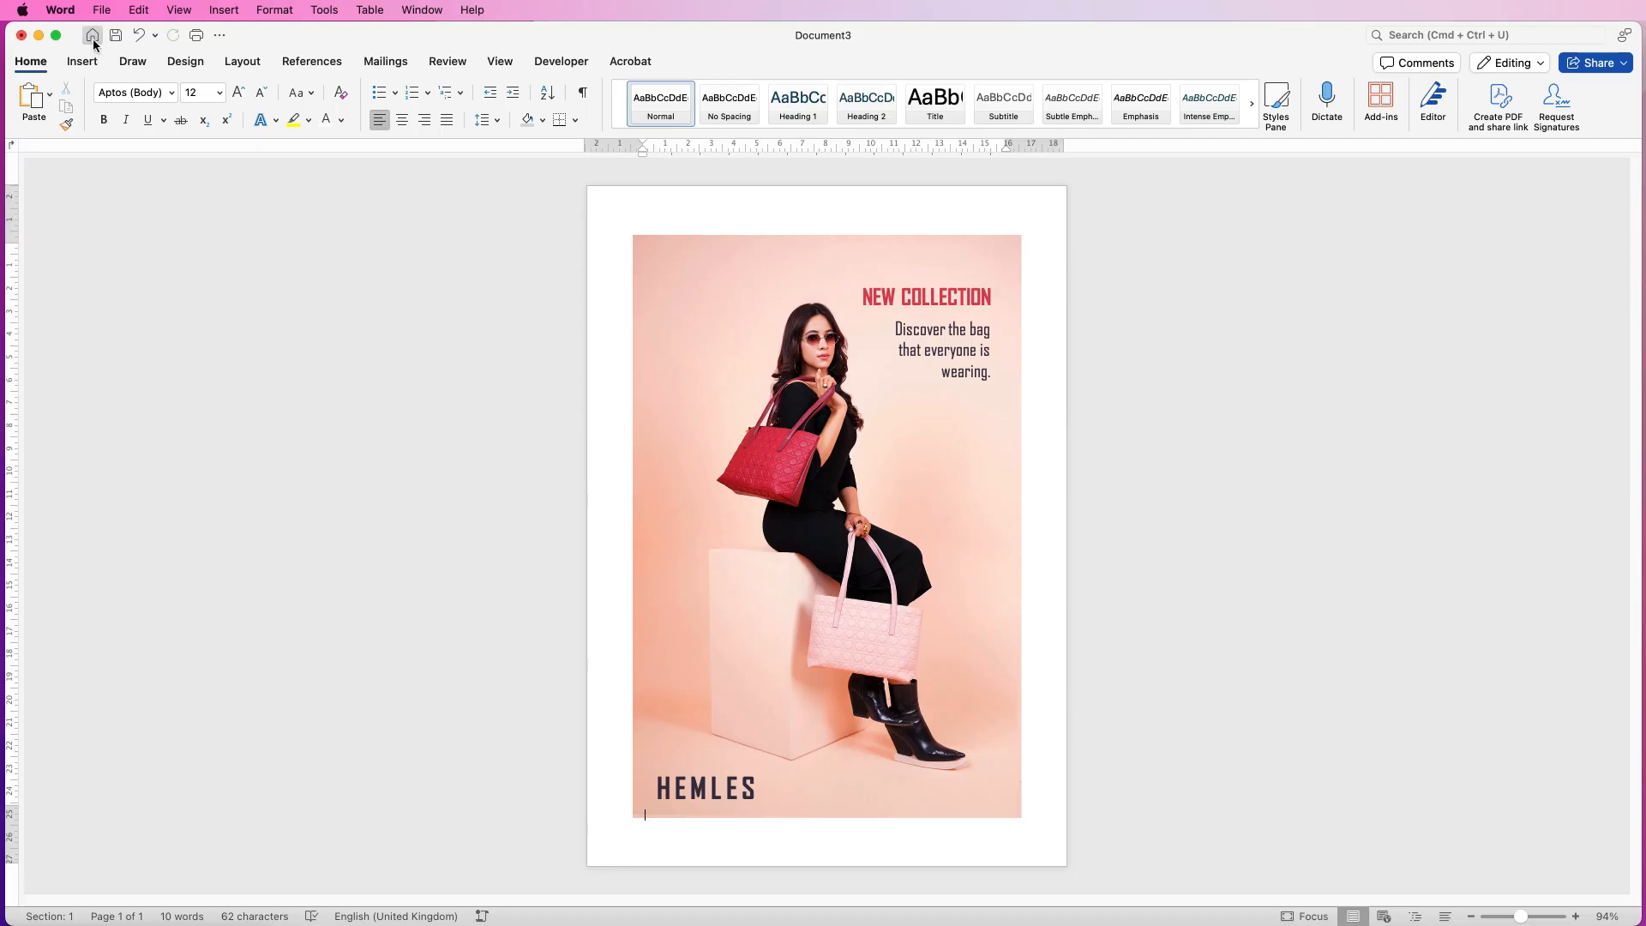
- Create a new blank document and insert the picture dhanno-8775400_1920.jpg from the Downloads folder
key("super+n")
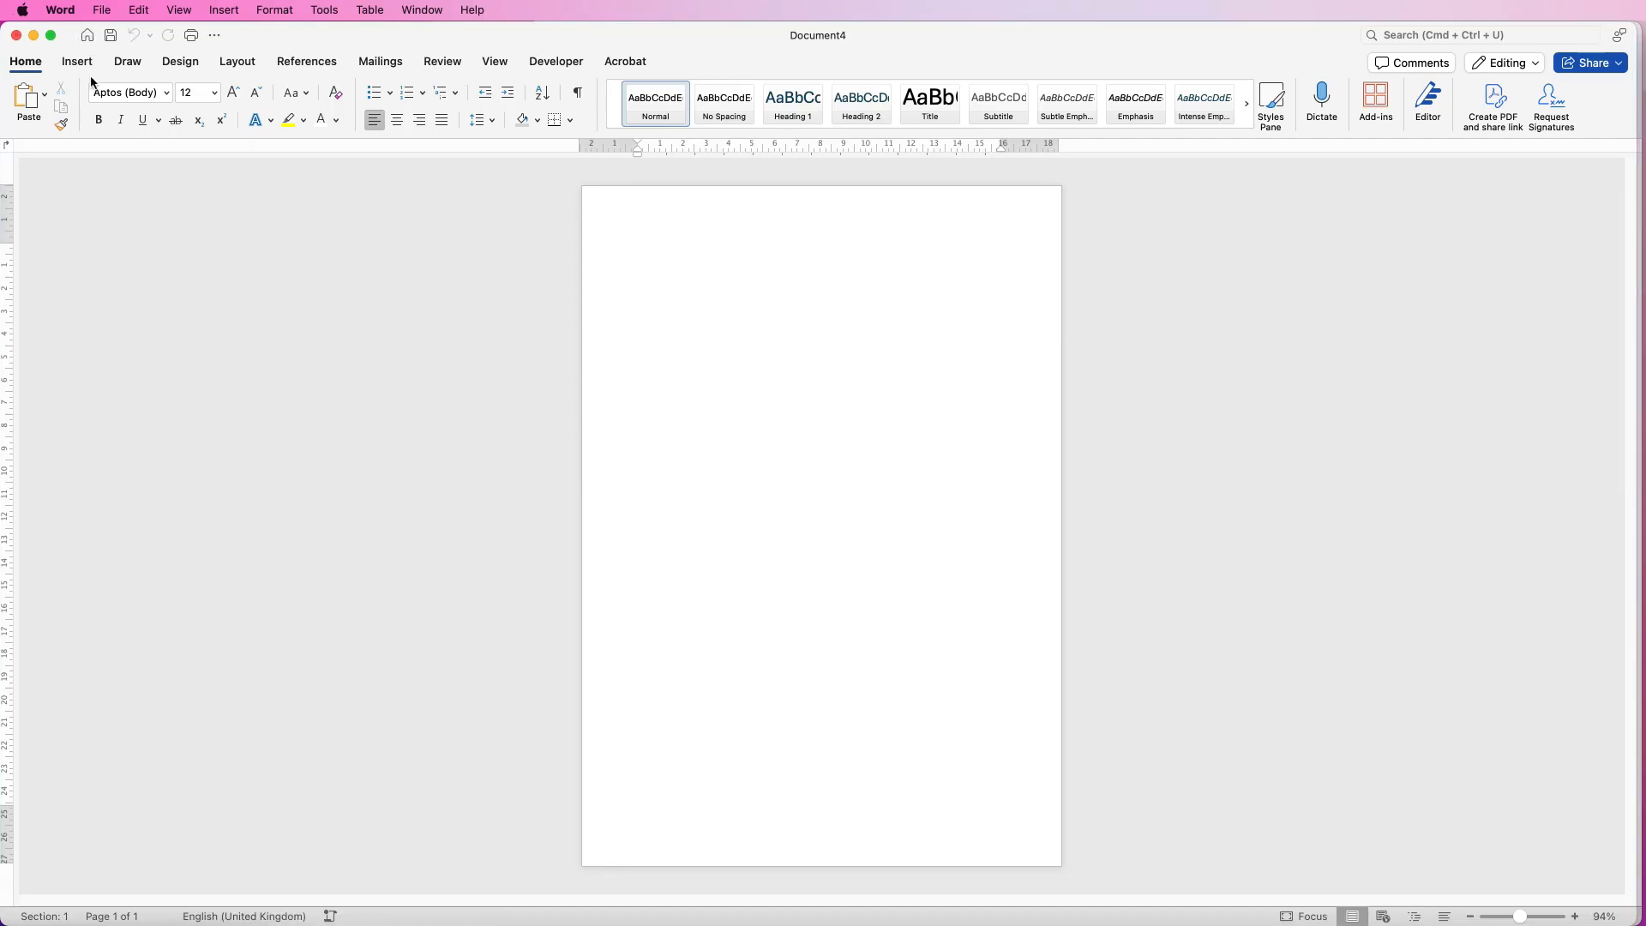
left_click(79, 63)
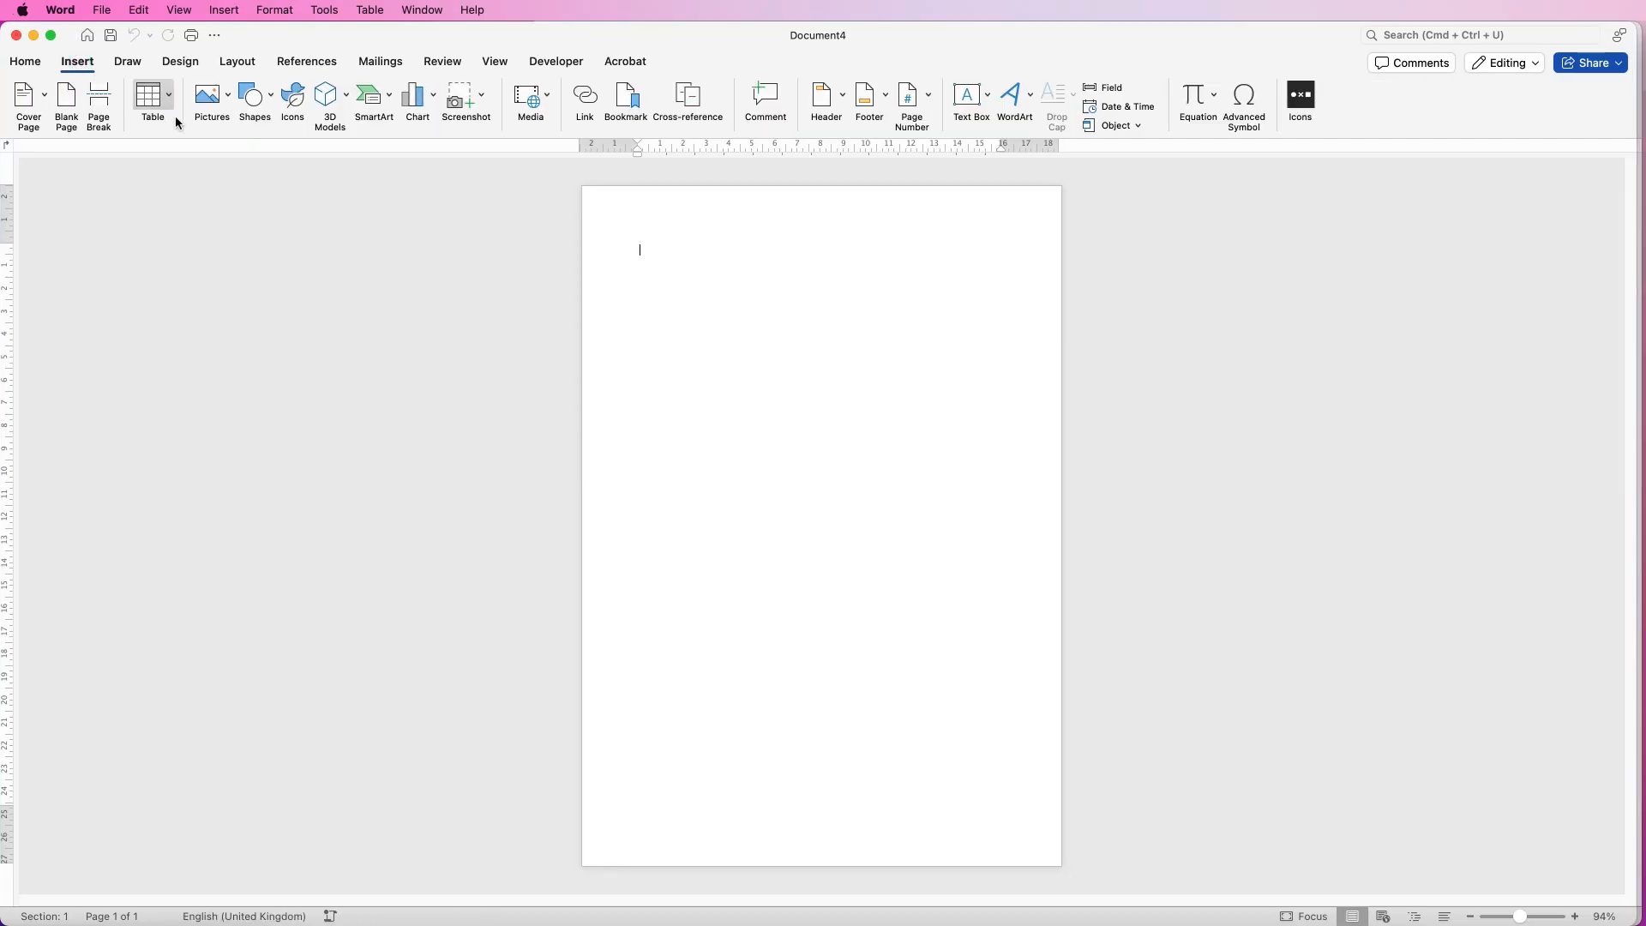
left_click(231, 108)
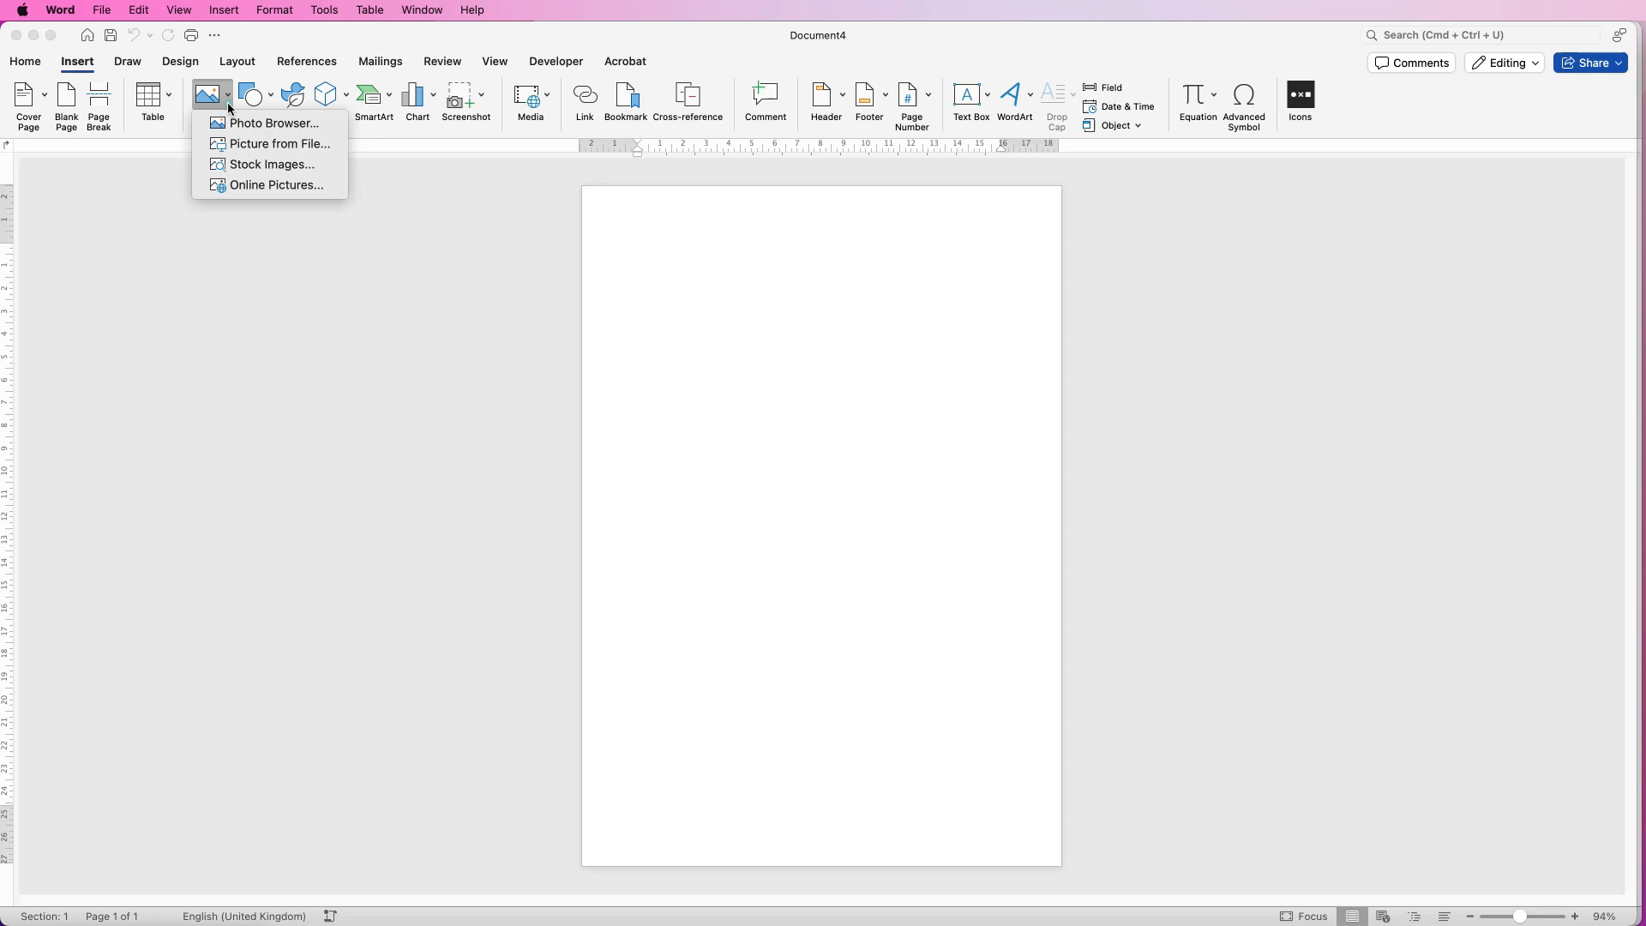
left_click(240, 147)
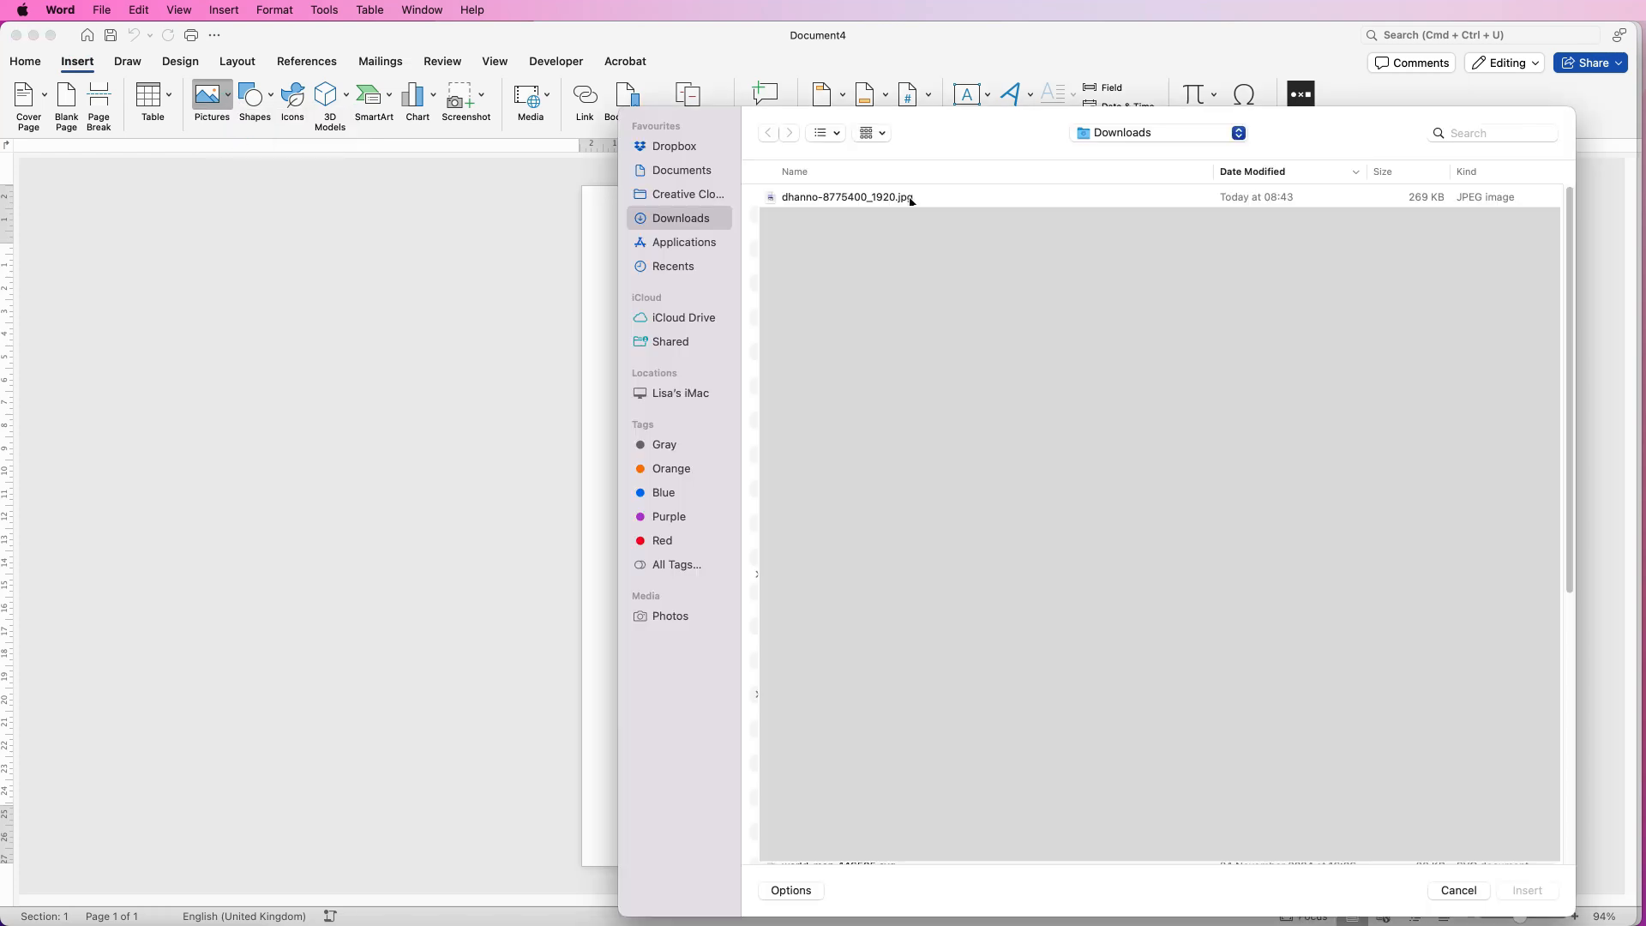
left_click(908, 197)
left_click(1527, 891)
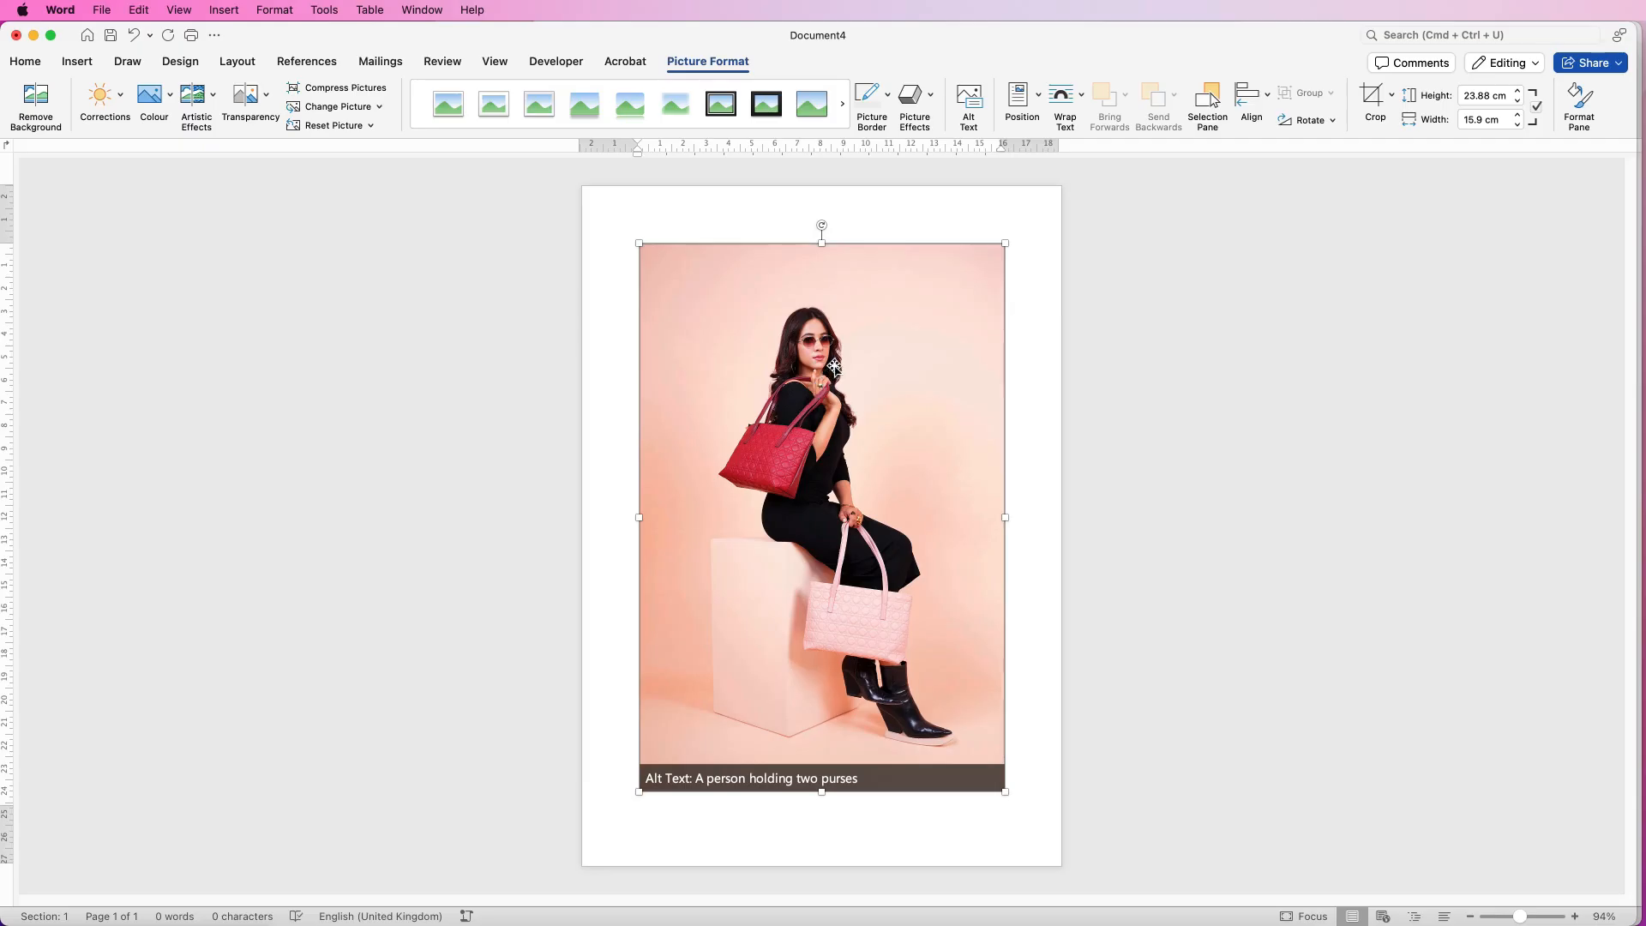
- Change the picture's text wrapping so it moves freely, and enlarge it to about 25.7 by 17.13 cm, centred on the page
left_click(1083, 100)
left_click(1086, 241)
mouse_move(913, 369)
left_mouse_down()
mouse_move(893, 383)
mouse_move(902, 358)
left_mouse_up()
left_click_drag(996, 779, 1022, 819)
left_click_drag(955, 670, 955, 674)
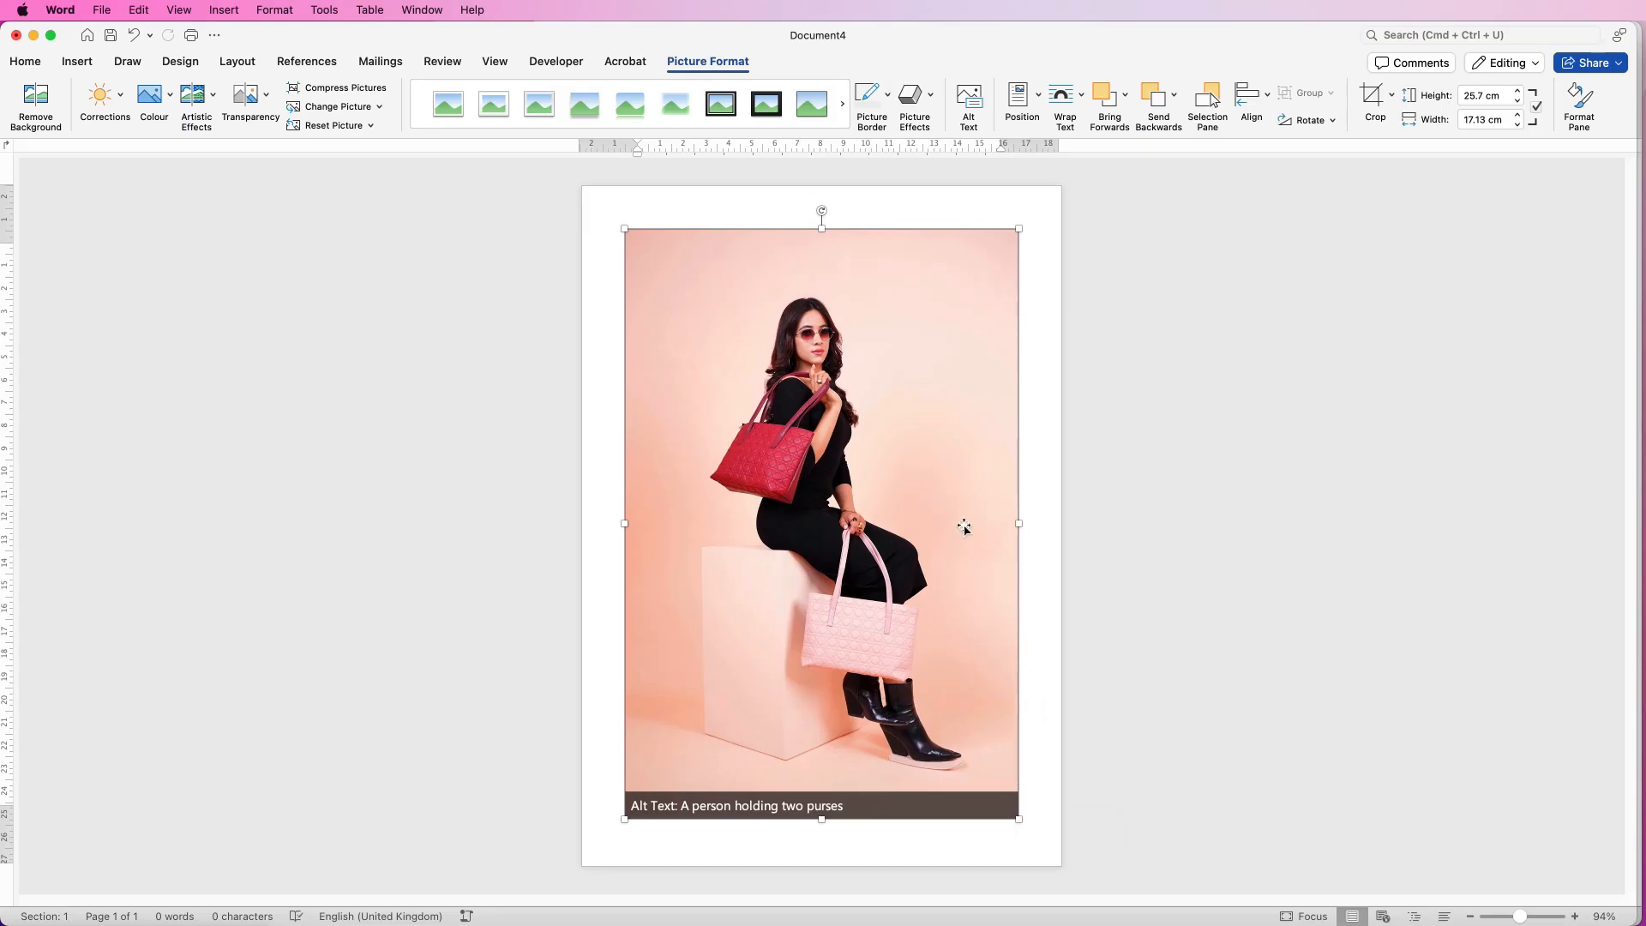
left_click_drag(1017, 821, 1028, 834)
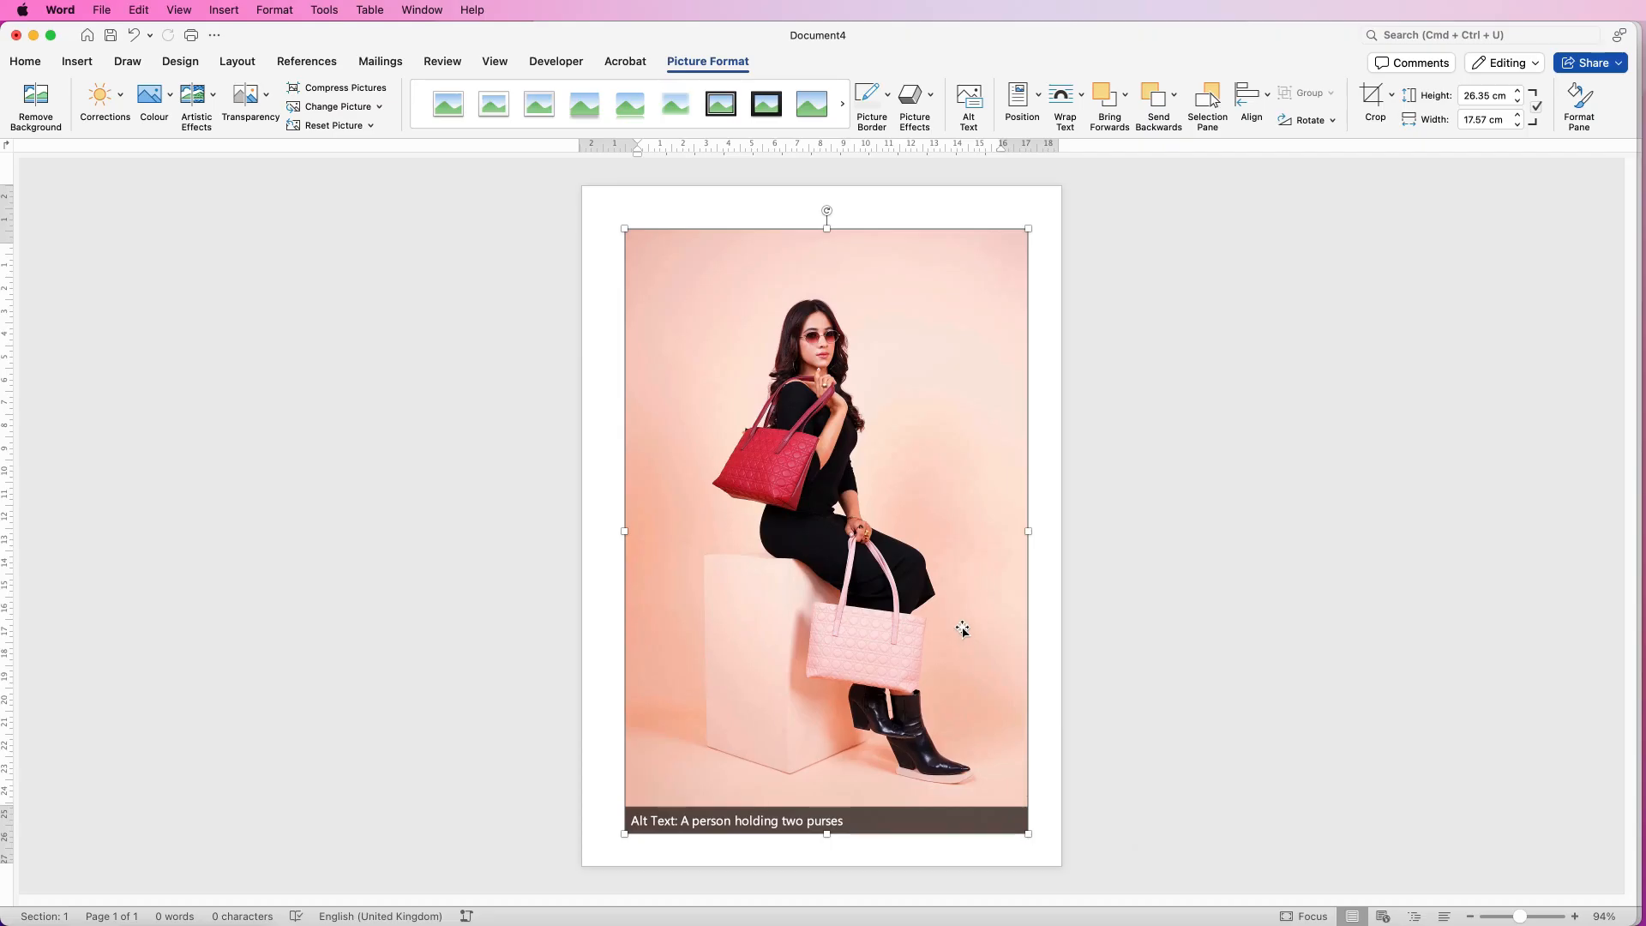
key("super+z")
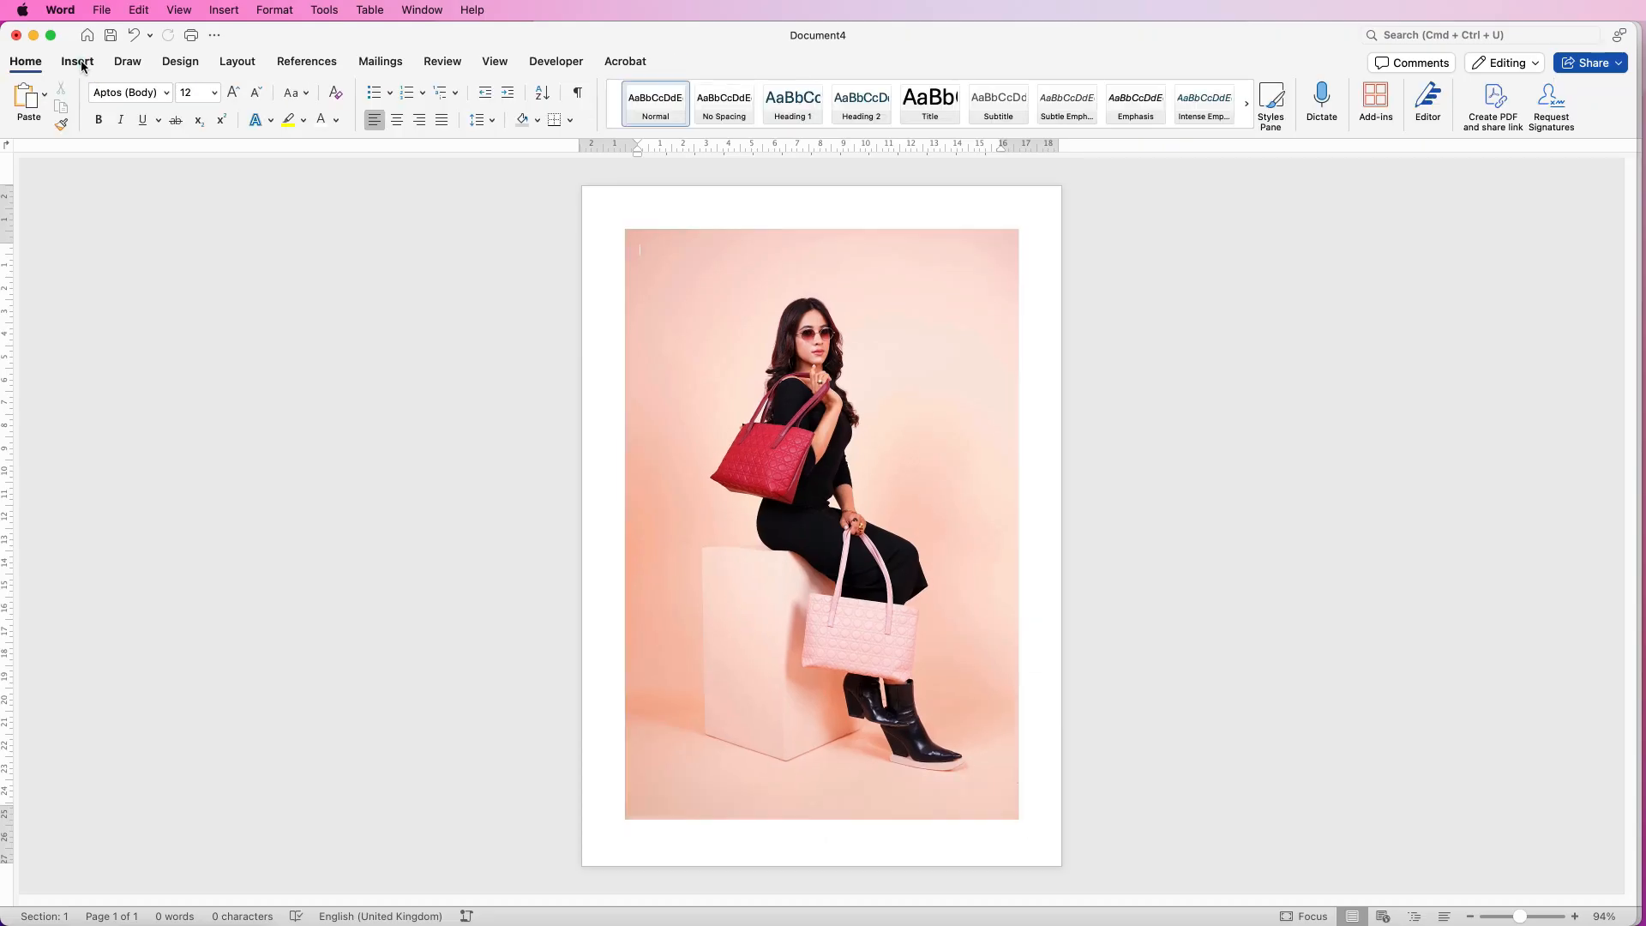
- Draw a text box about 6.78 cm wide and 2.87 cm high in the picture's upper-right area, containing "NEW COLLECTION"
left_click(77, 62)
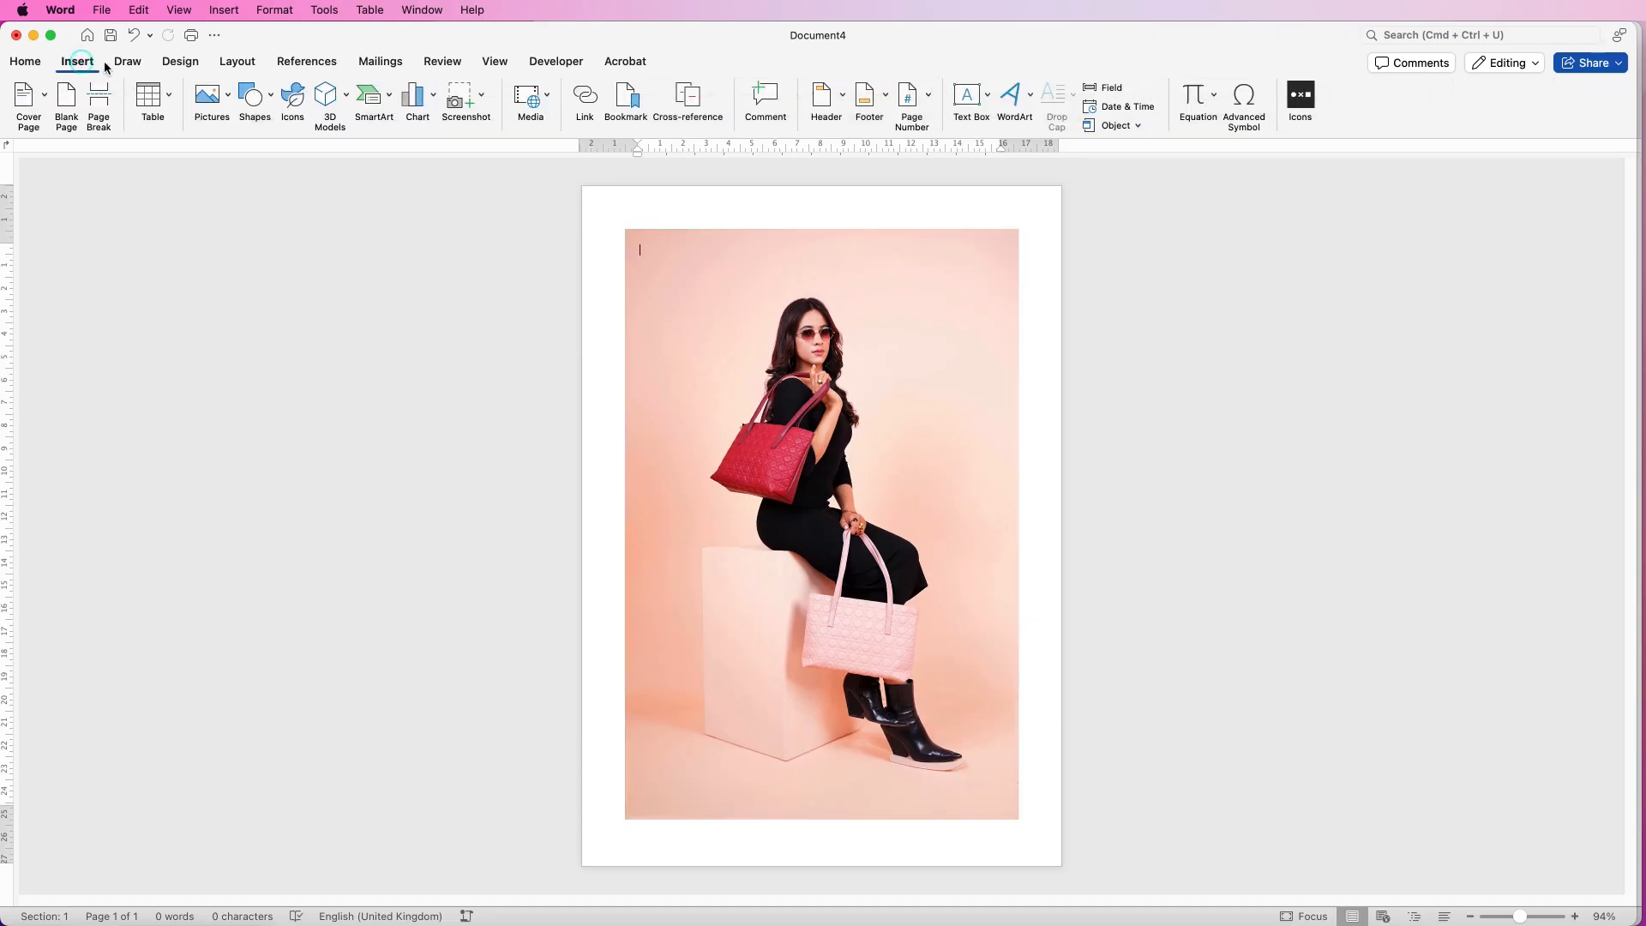
left_click(989, 99)
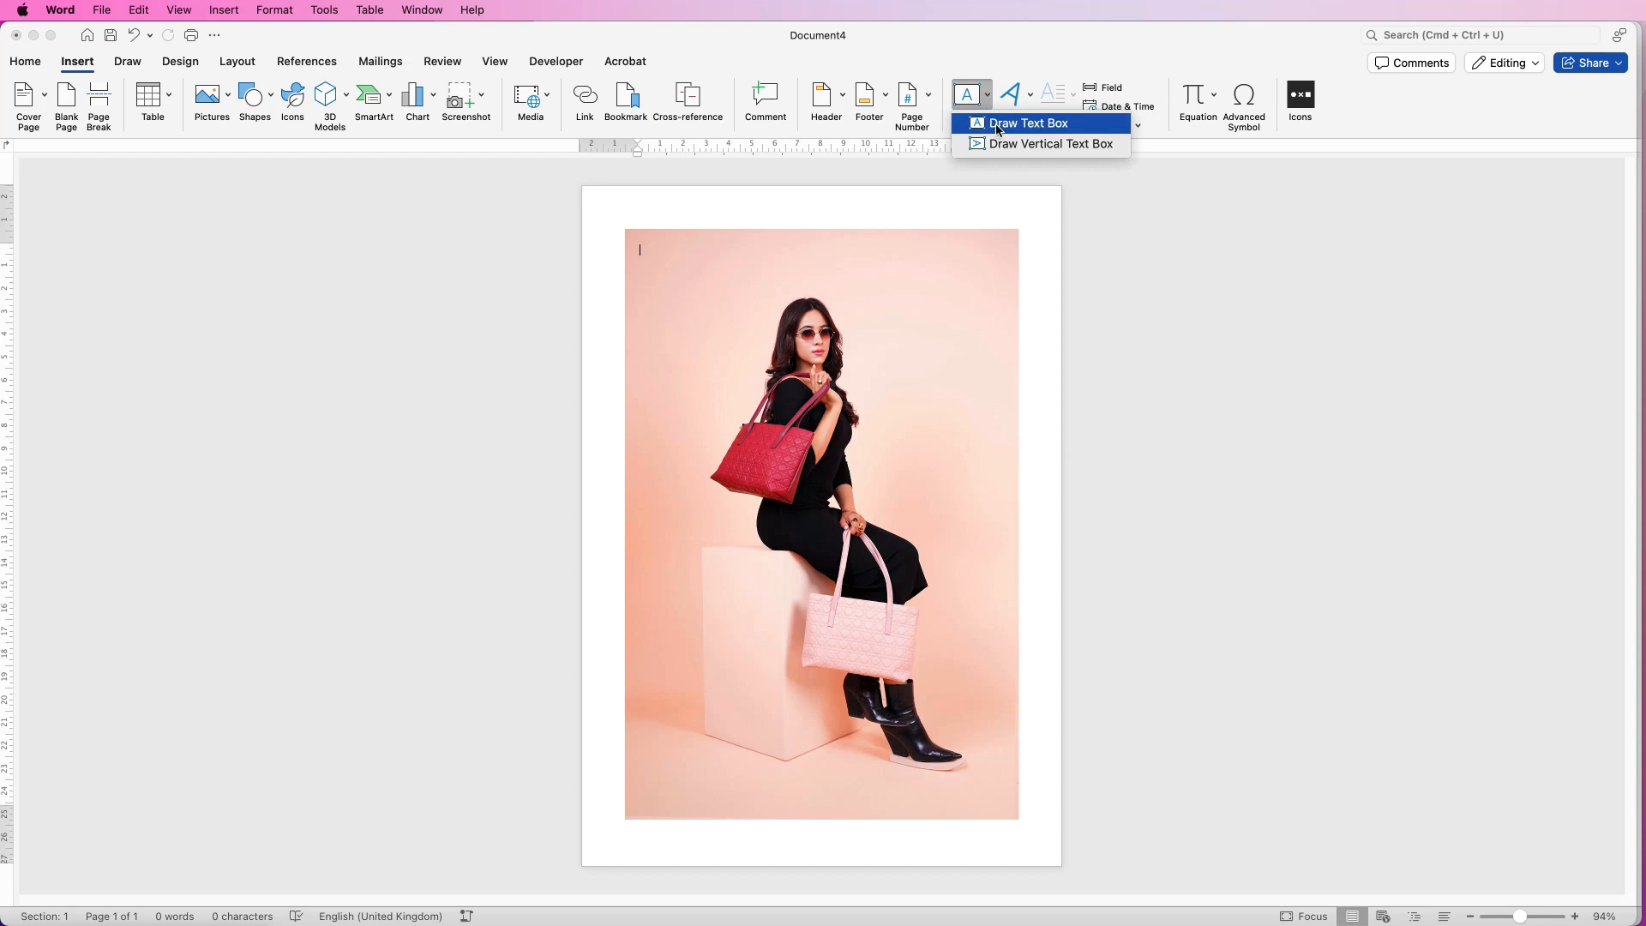
left_click(1028, 123)
left_click_drag(846, 263, 1004, 332)
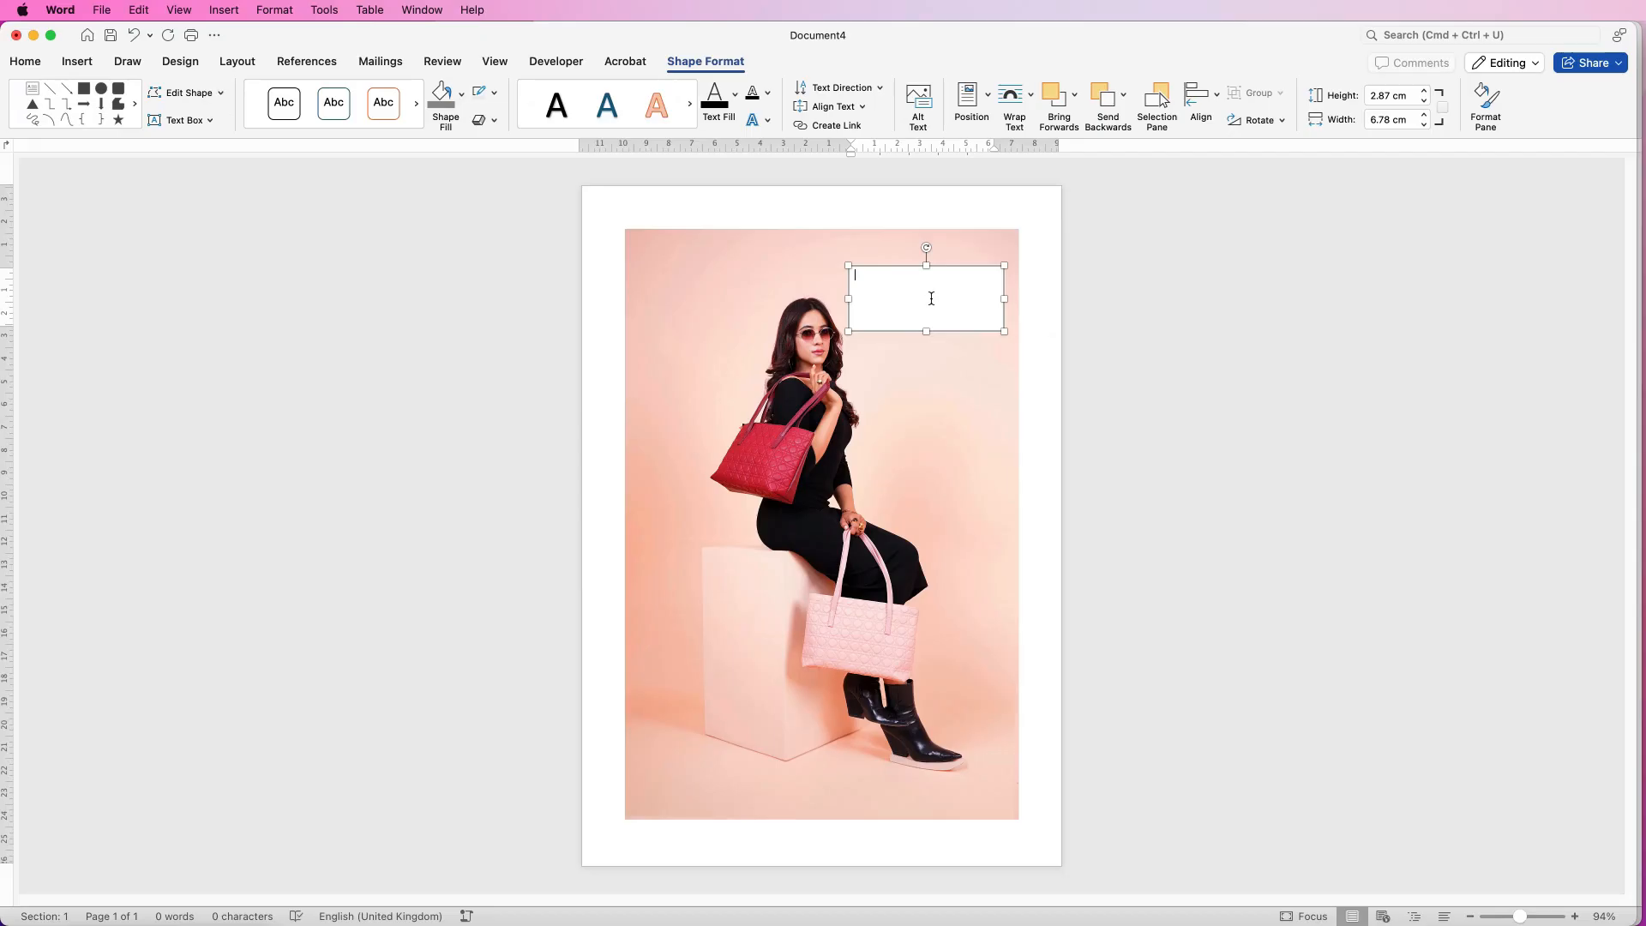
type("NEW COLLECTION")
- Set the NEW COLLECTION text in the Agency FB font and colour it standard dark red
left_click_drag(936, 276, 866, 274)
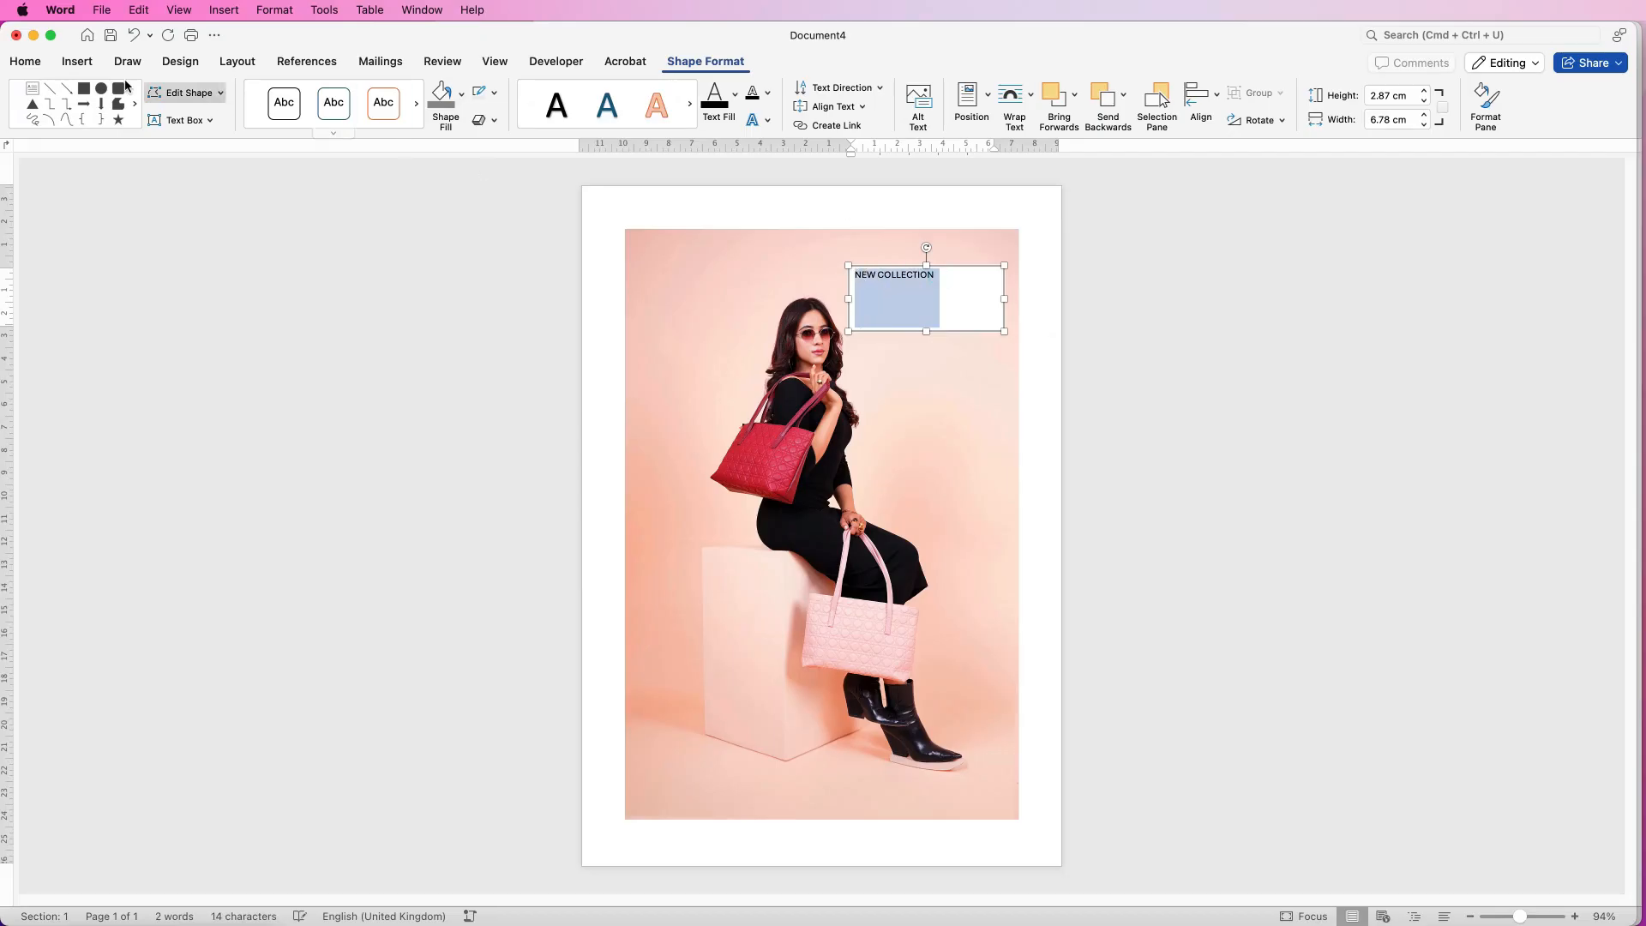
left_click(26, 62)
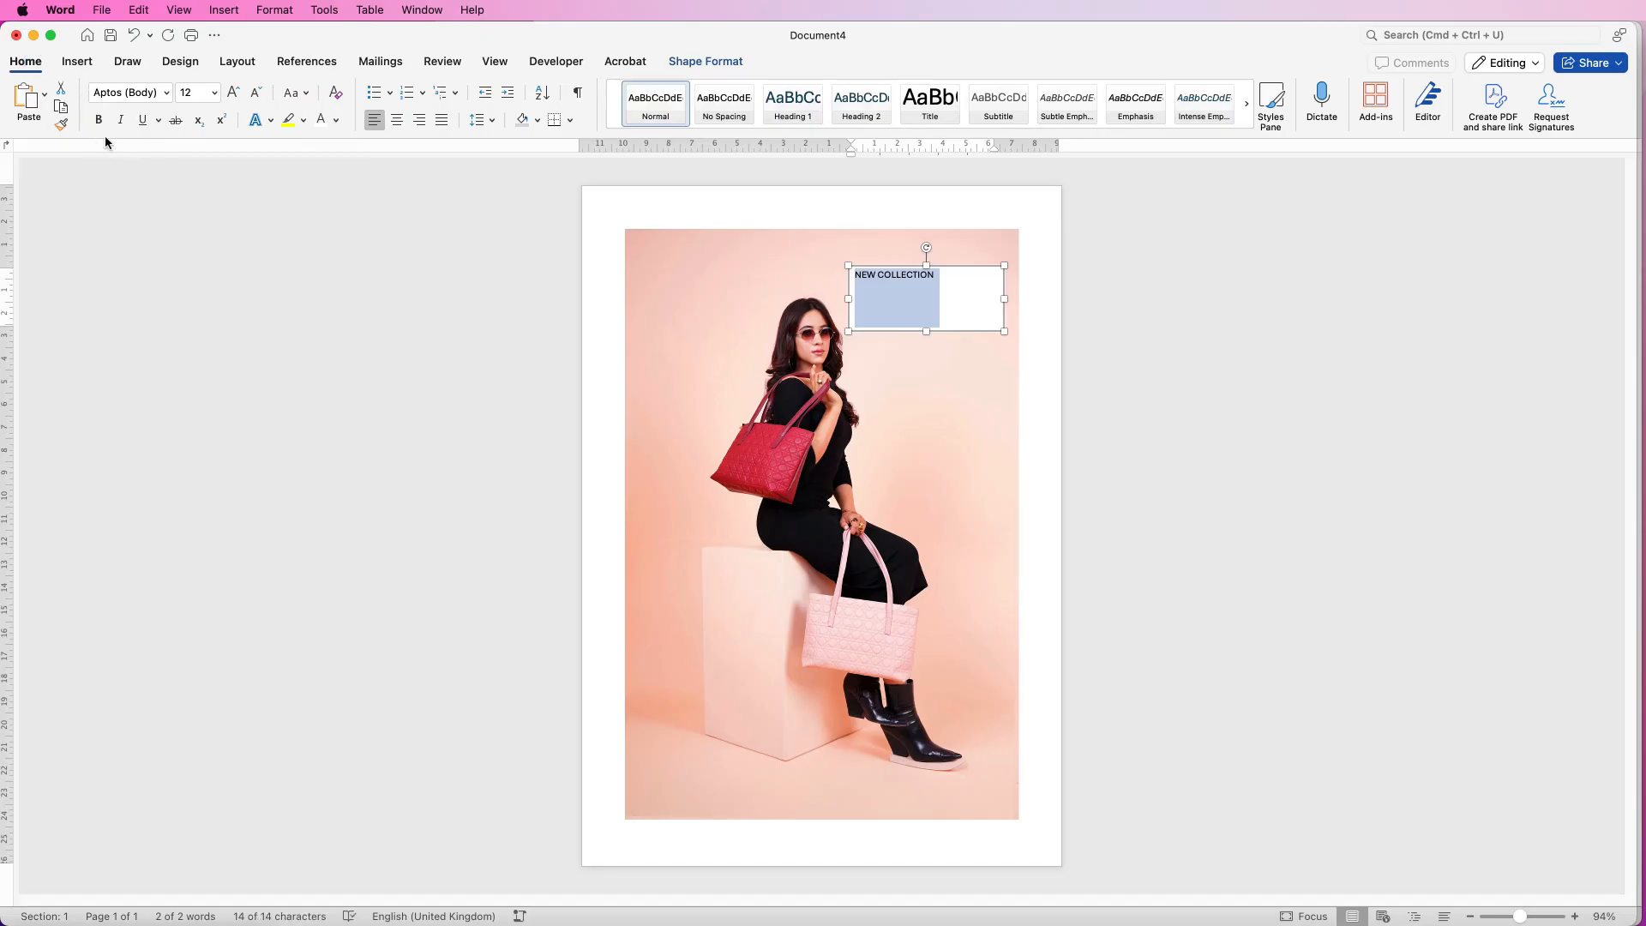
left_click(167, 94)
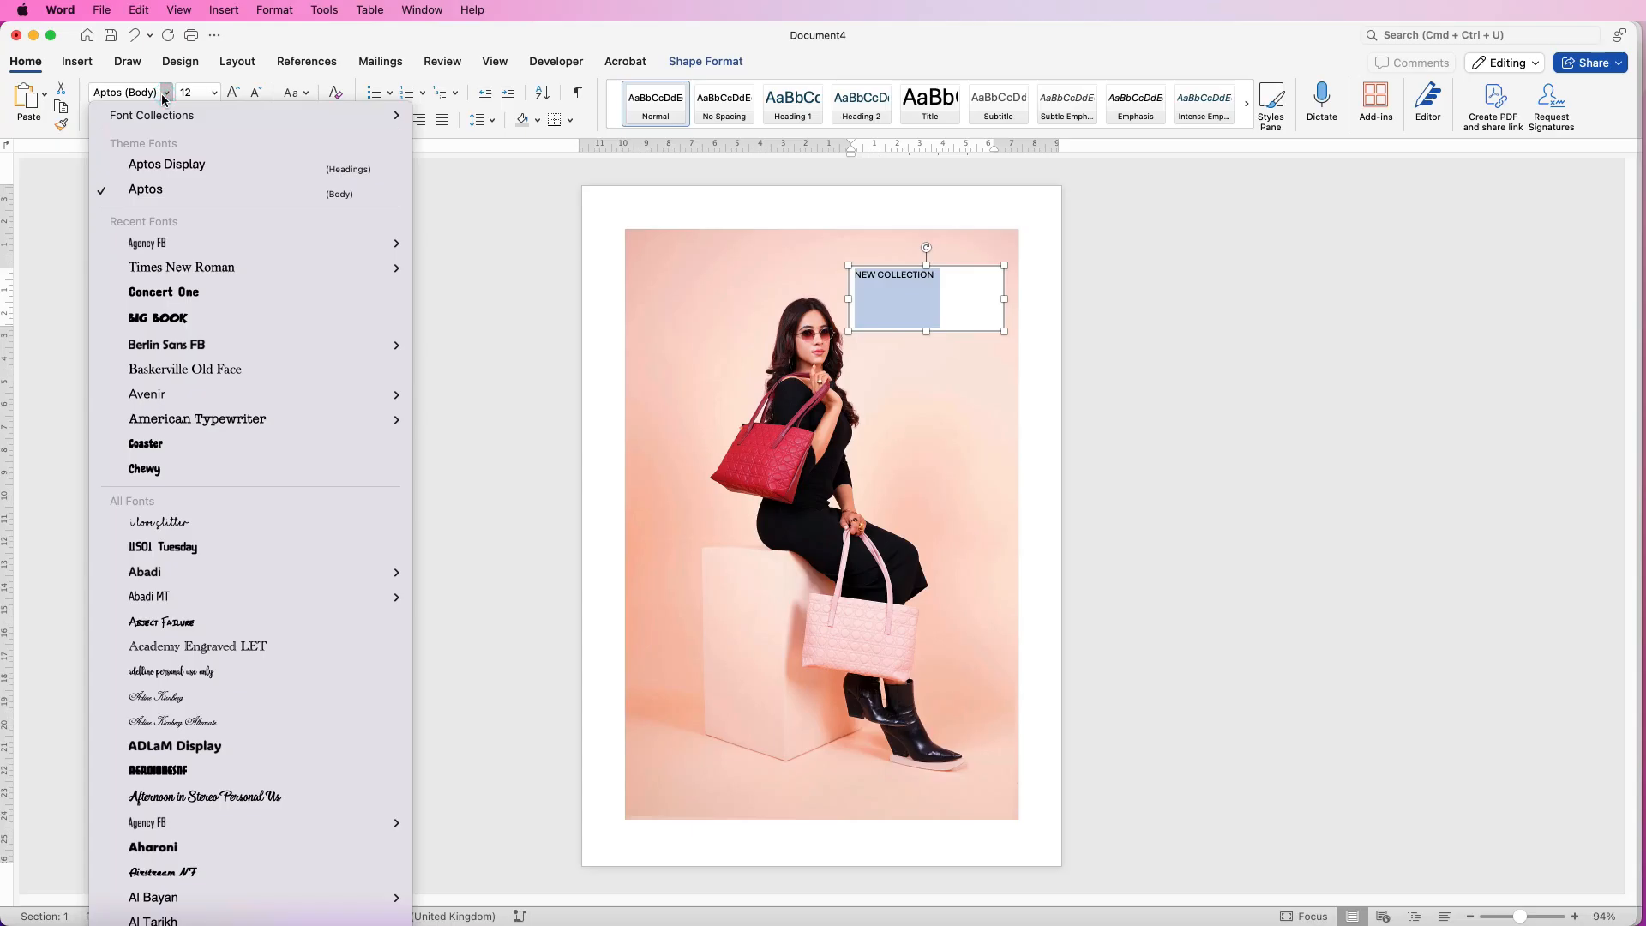
mouse_move(131, 248)
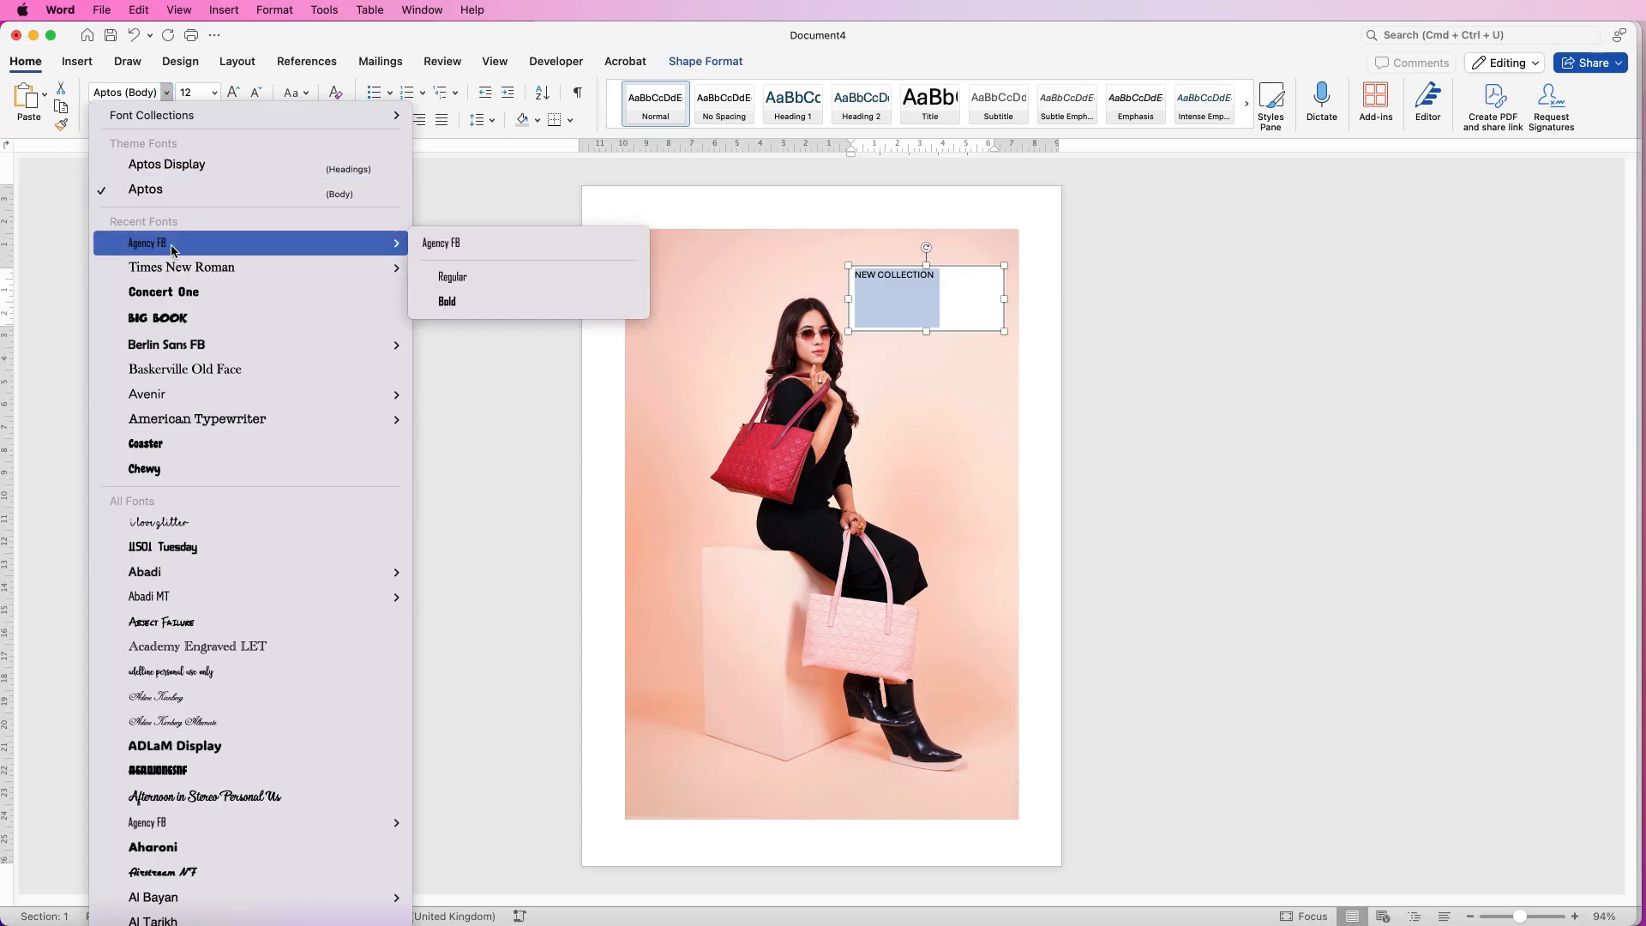
left_click(160, 244)
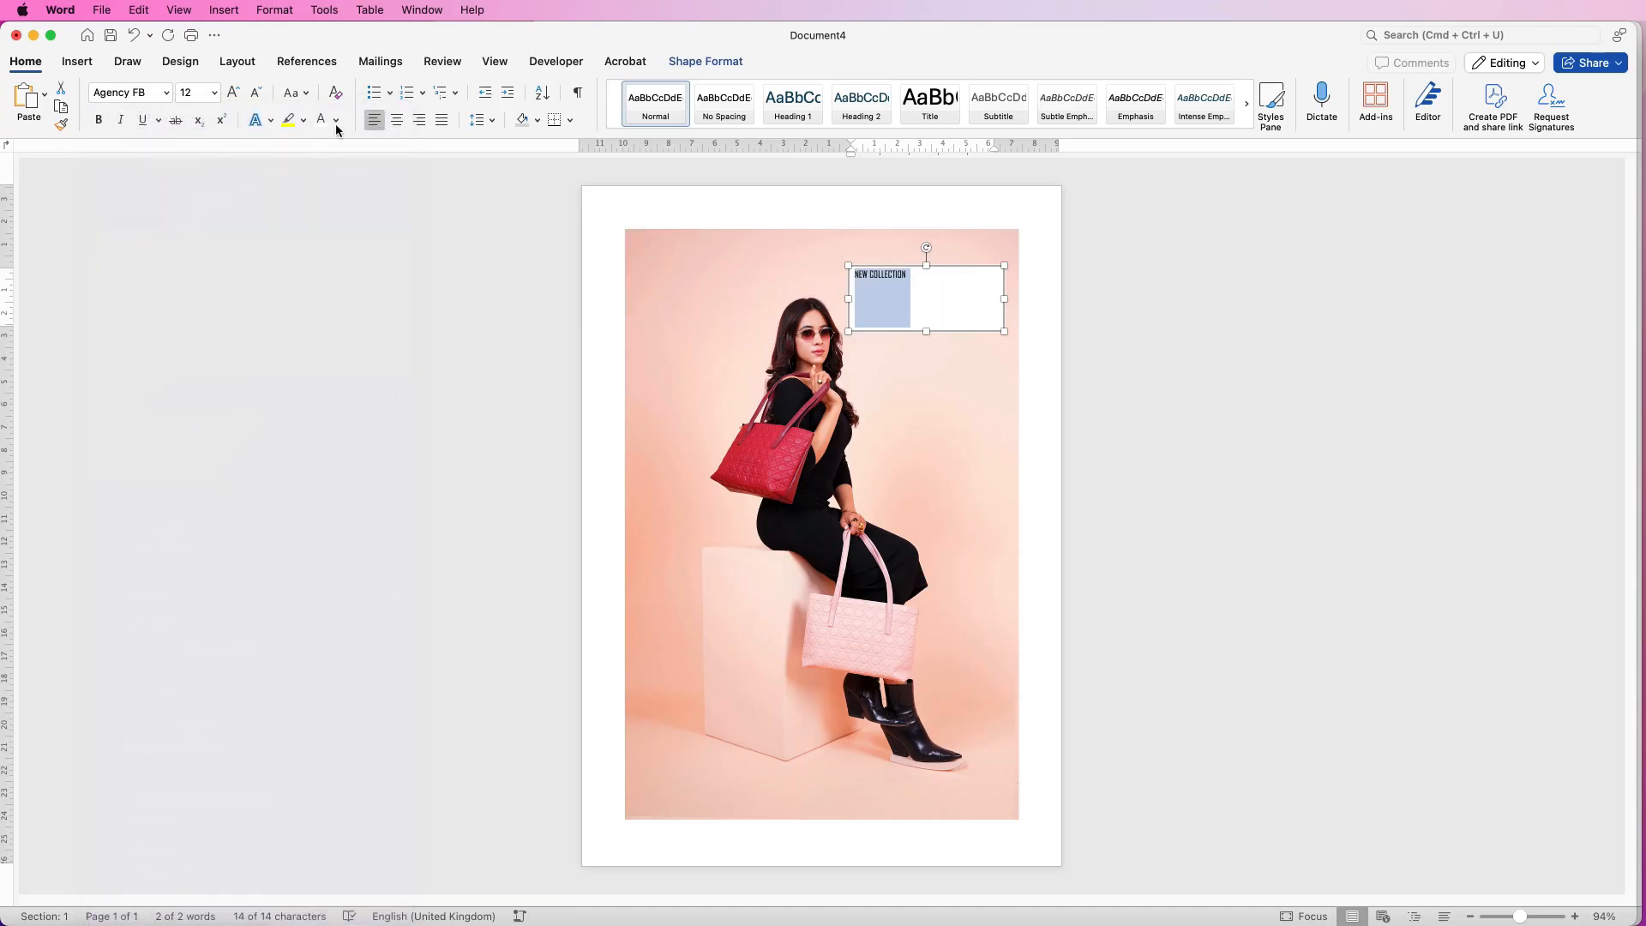
left_click(337, 120)
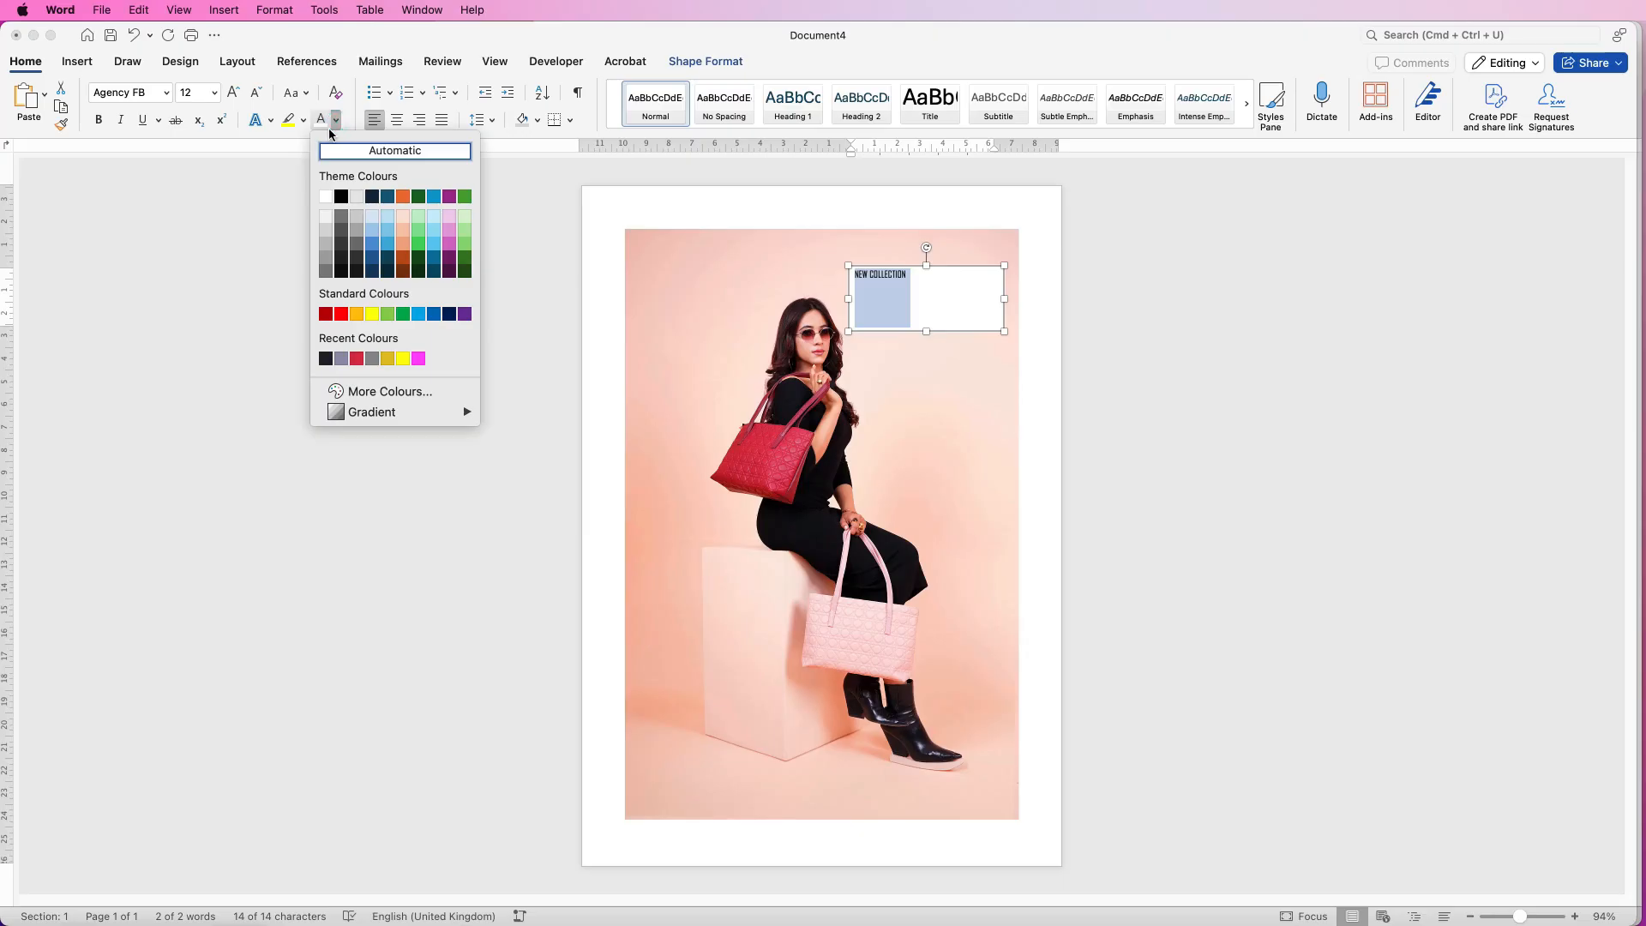
left_click(326, 315)
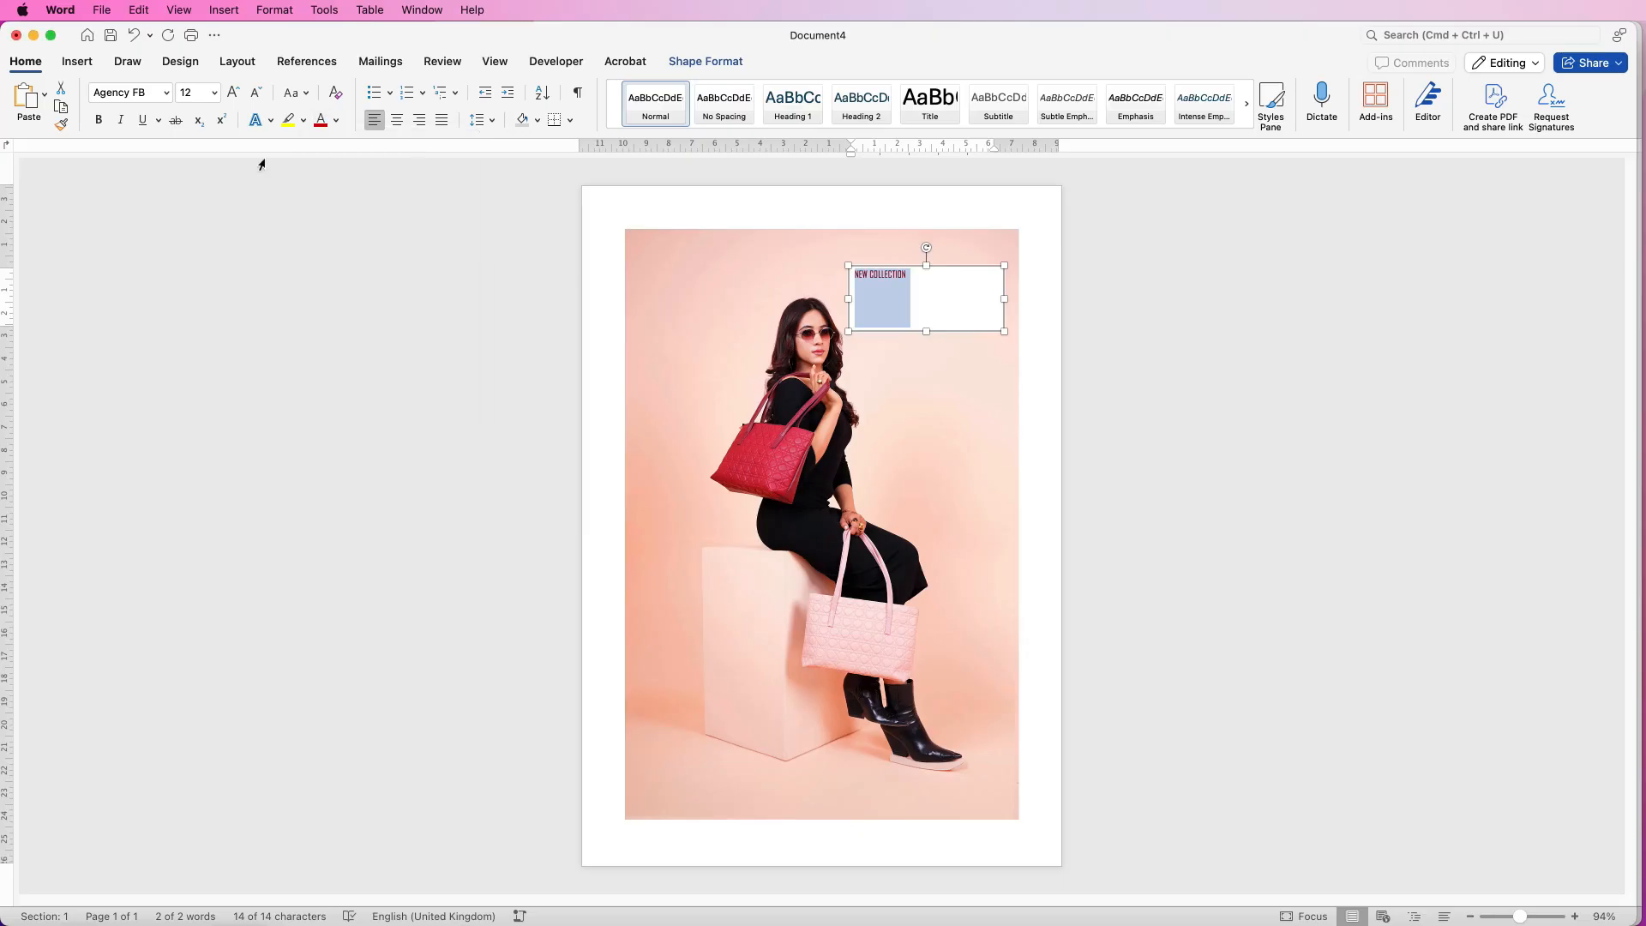
- Increase the NEW COLLECTION text to 22 pt and make it bold
left_click(235, 97)
left_click(236, 97)
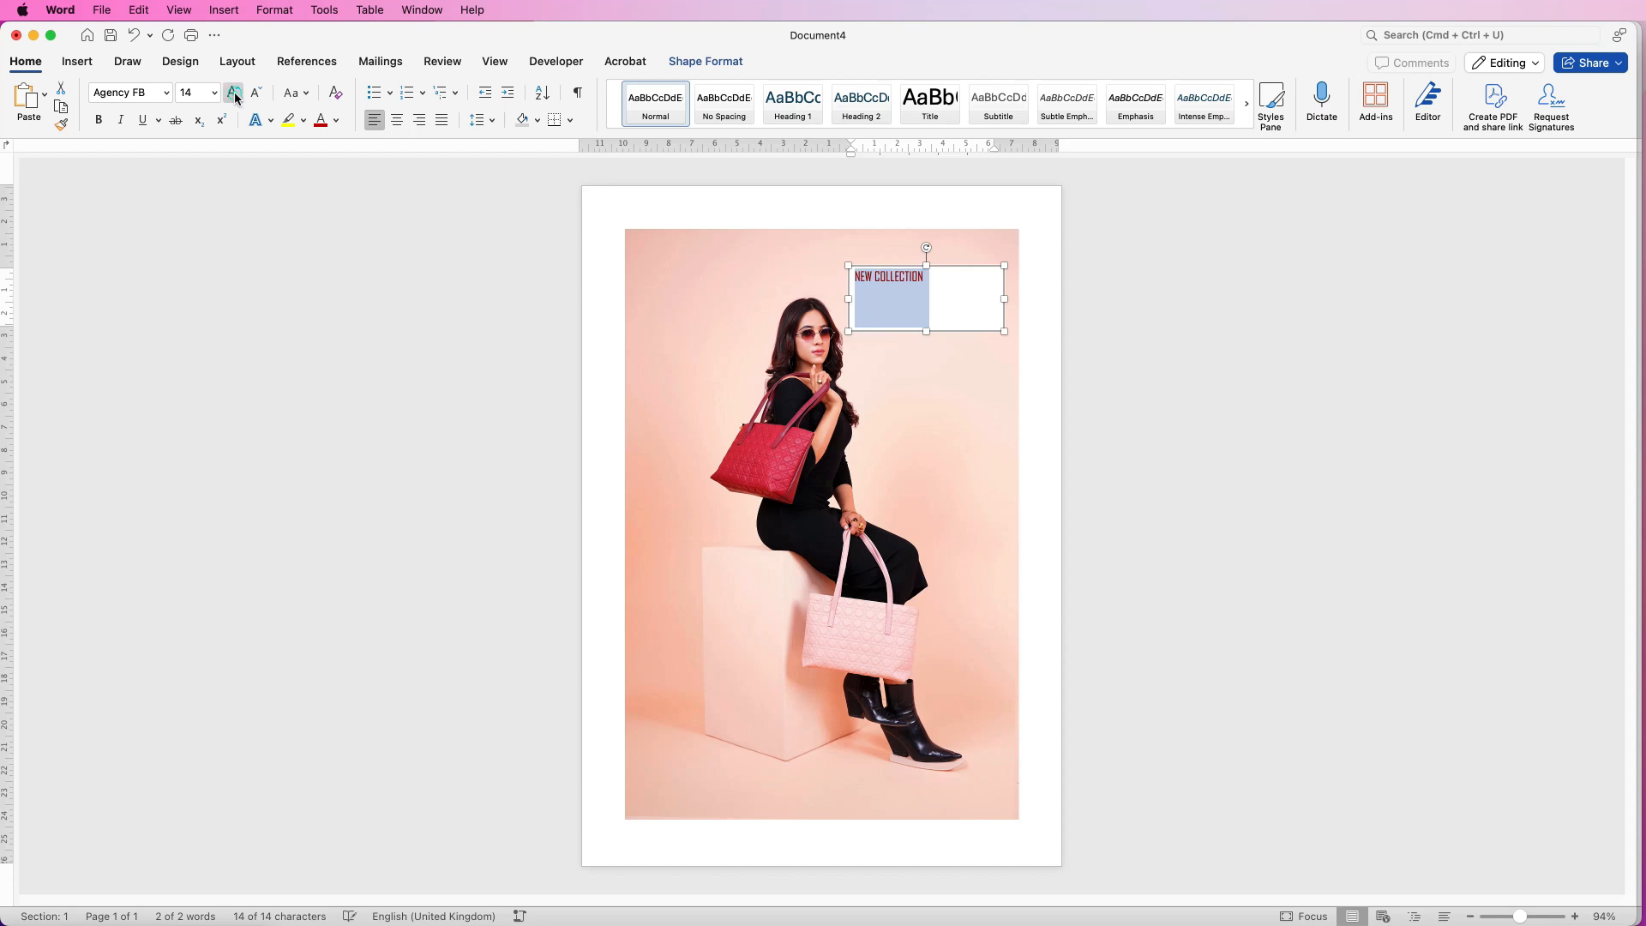
left_click(238, 97)
left_click(236, 92)
left_click(236, 91)
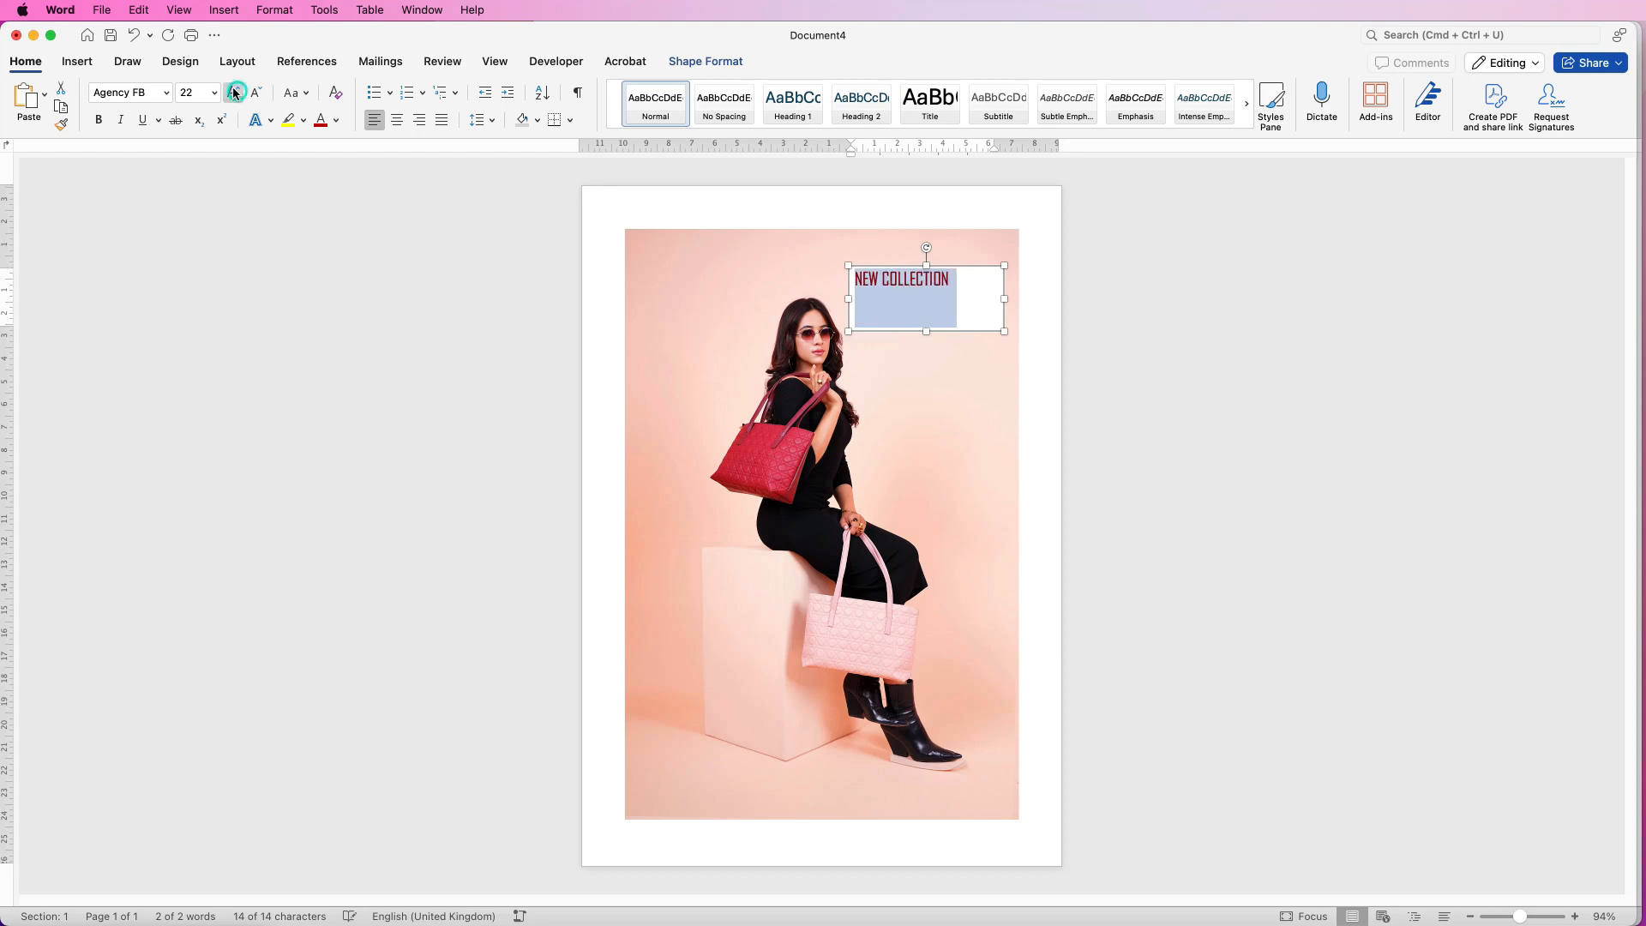
left_click(98, 121)
left_click(903, 371)
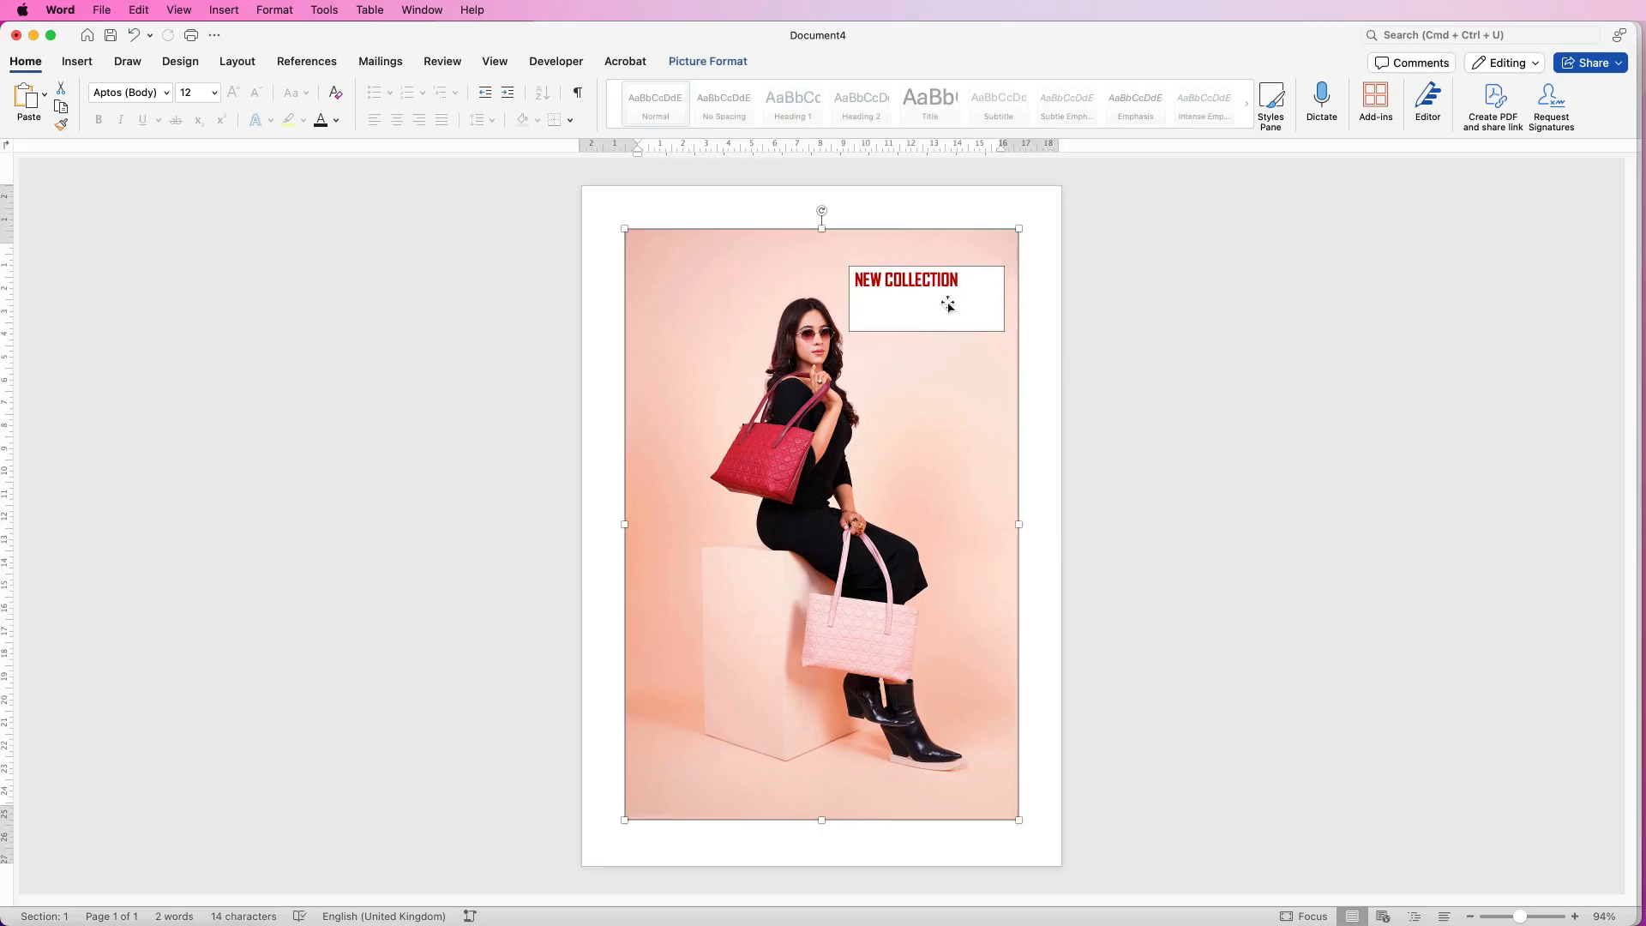
- Remove both the outline and the fill from the NEW COLLECTION text box
left_click(907, 306)
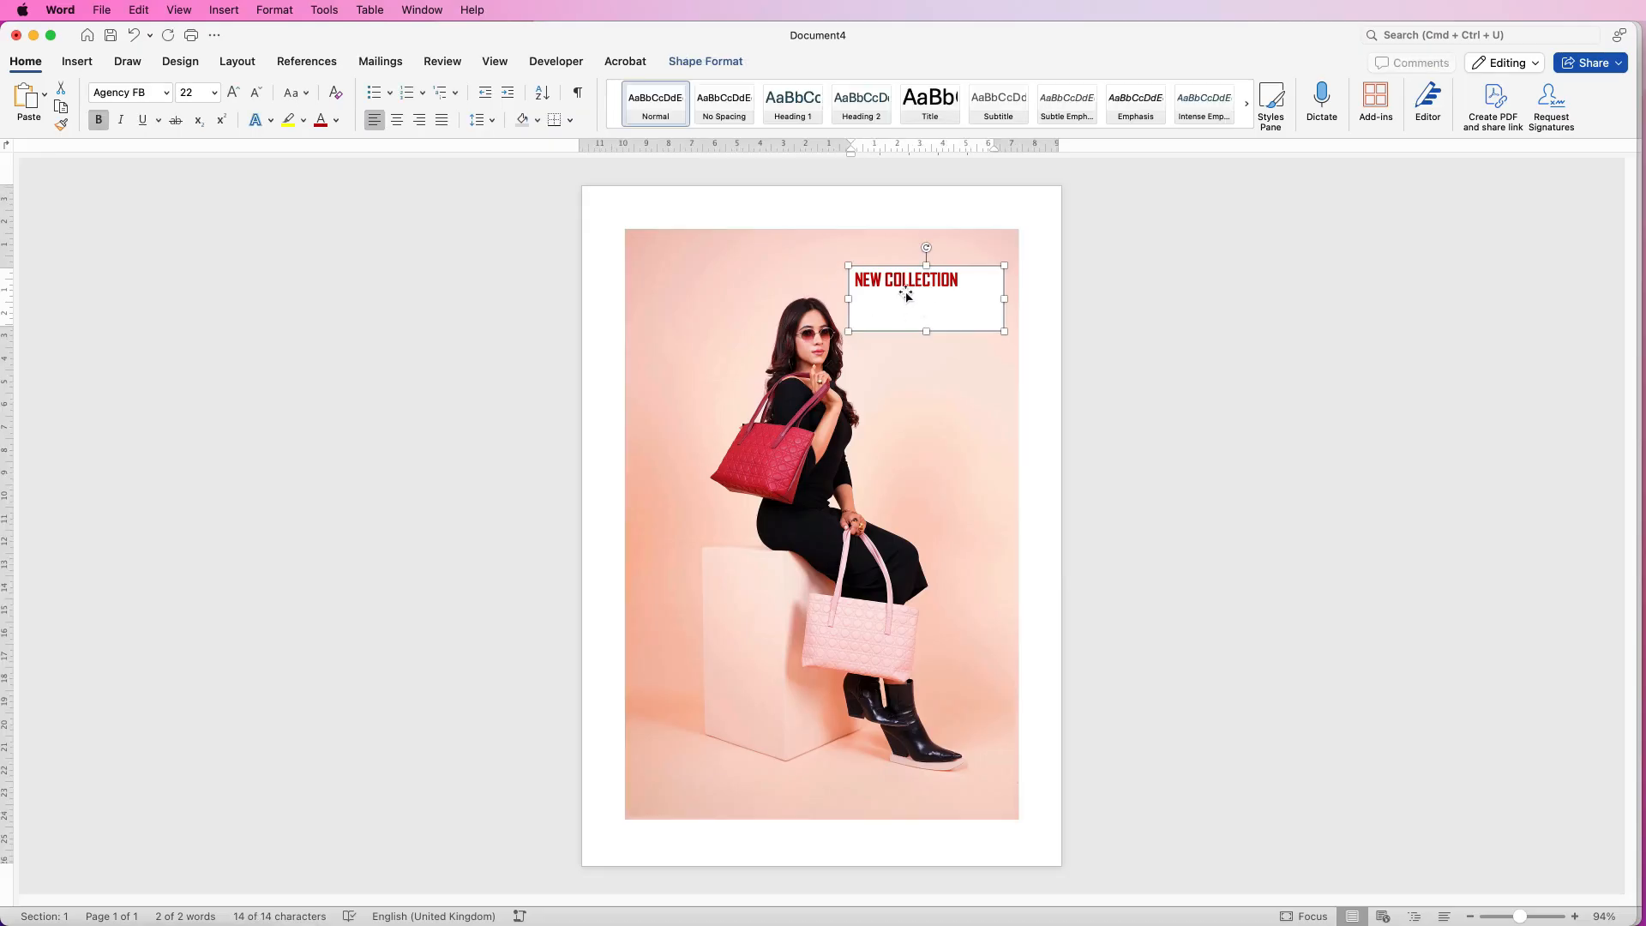
left_click(691, 66)
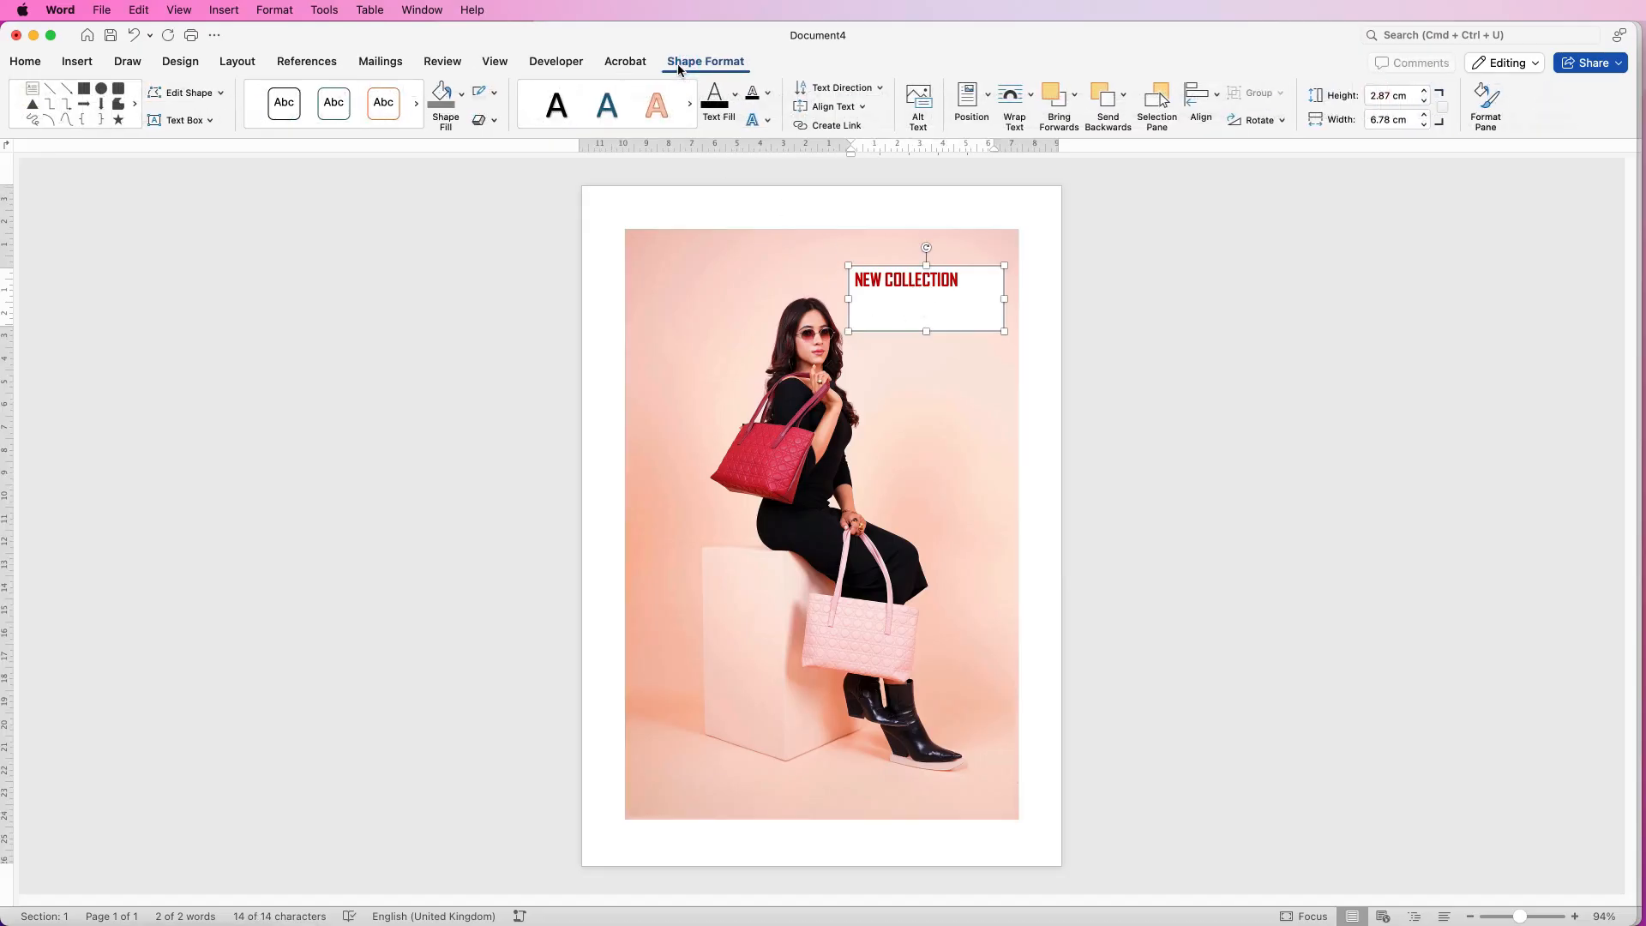
left_click(495, 96)
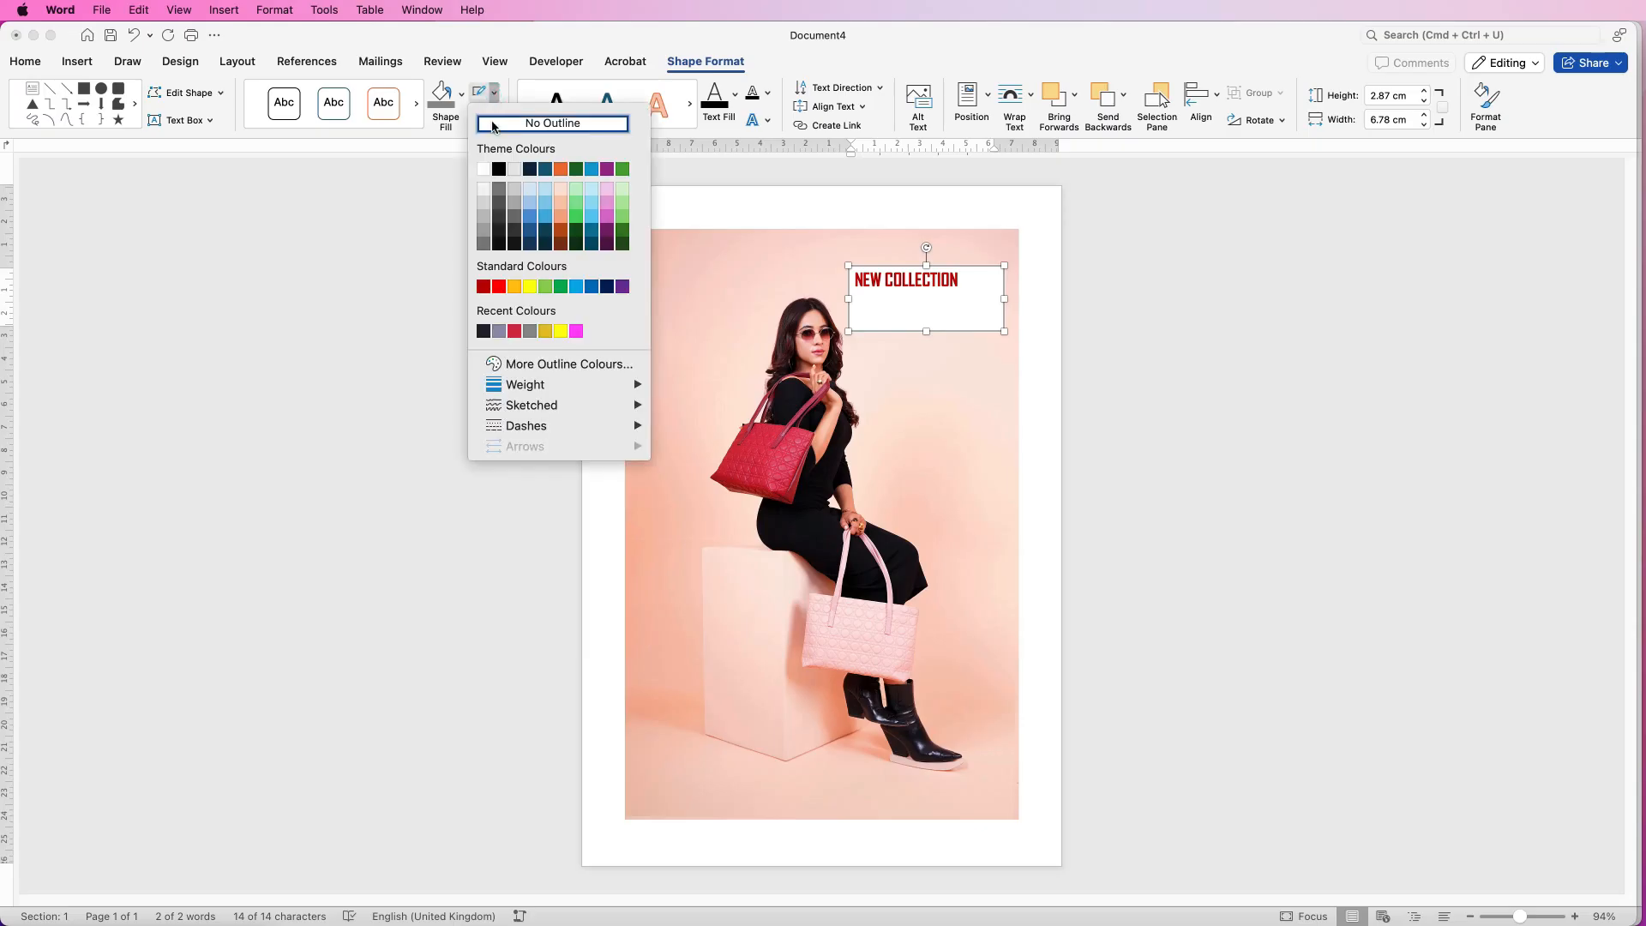
left_click(493, 126)
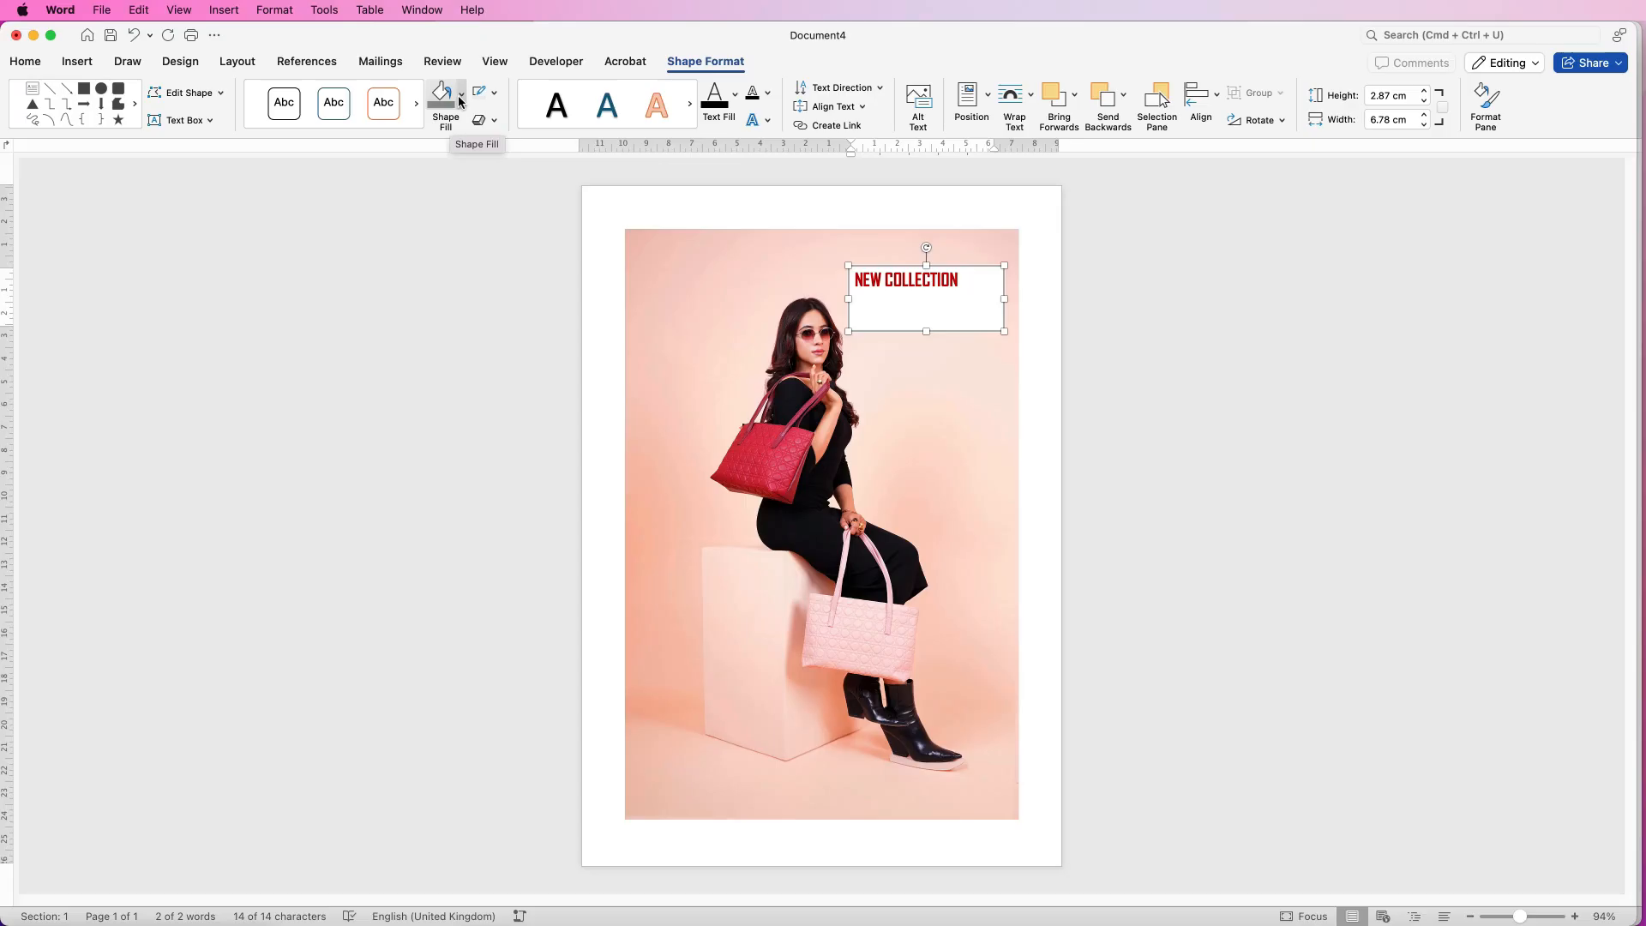
left_click(460, 102)
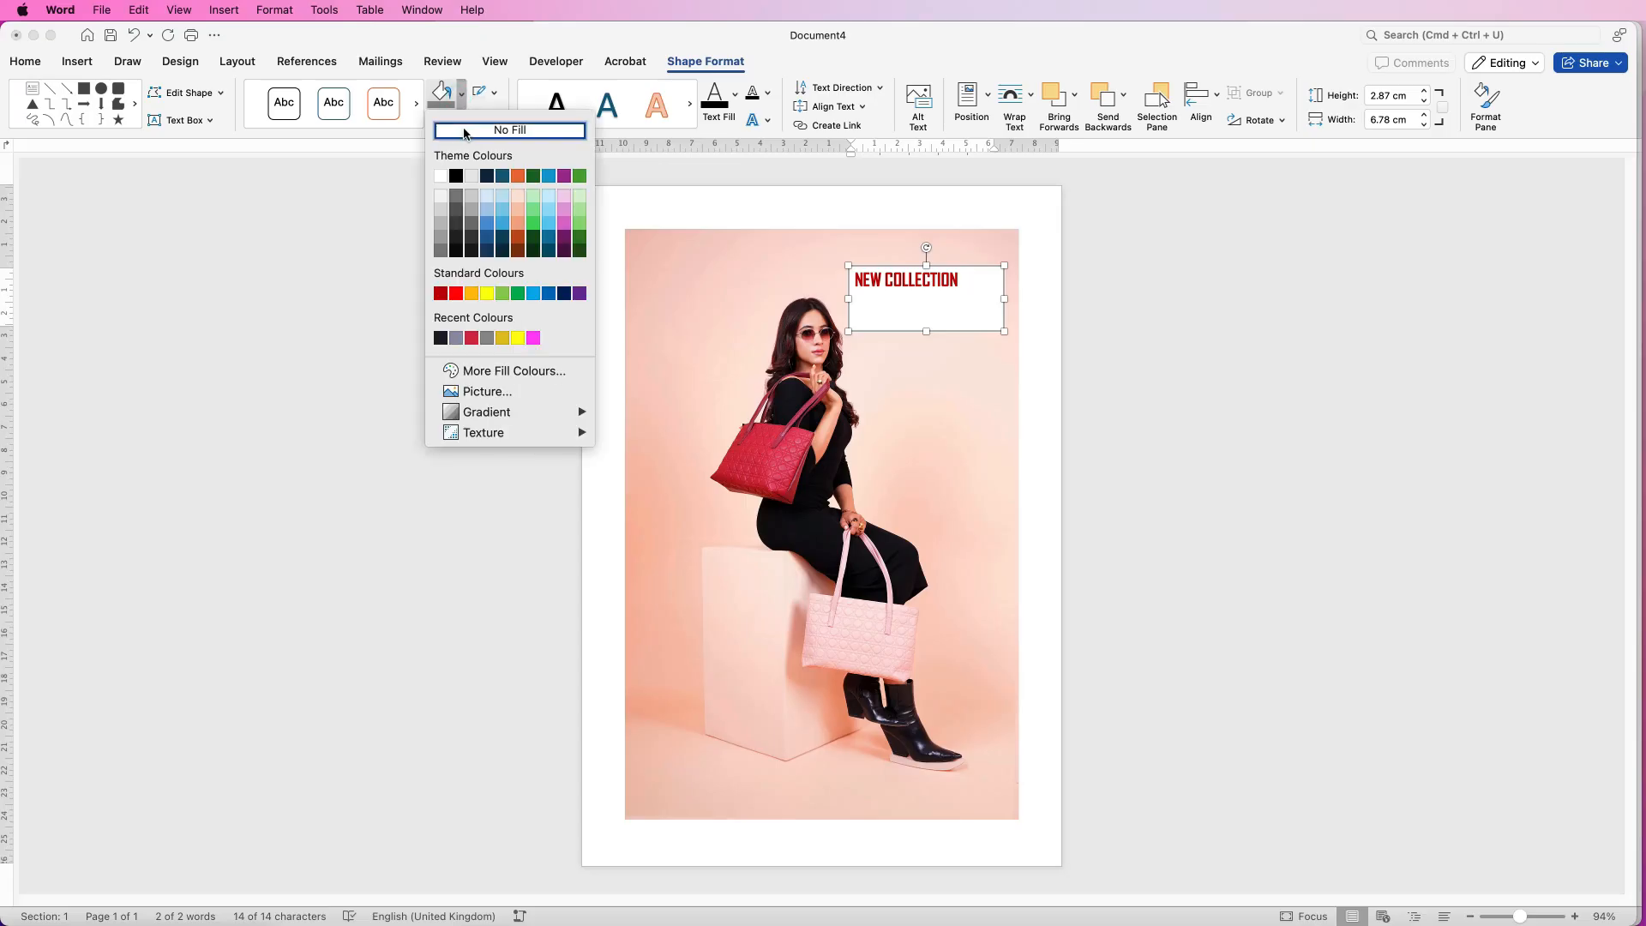
left_click(468, 133)
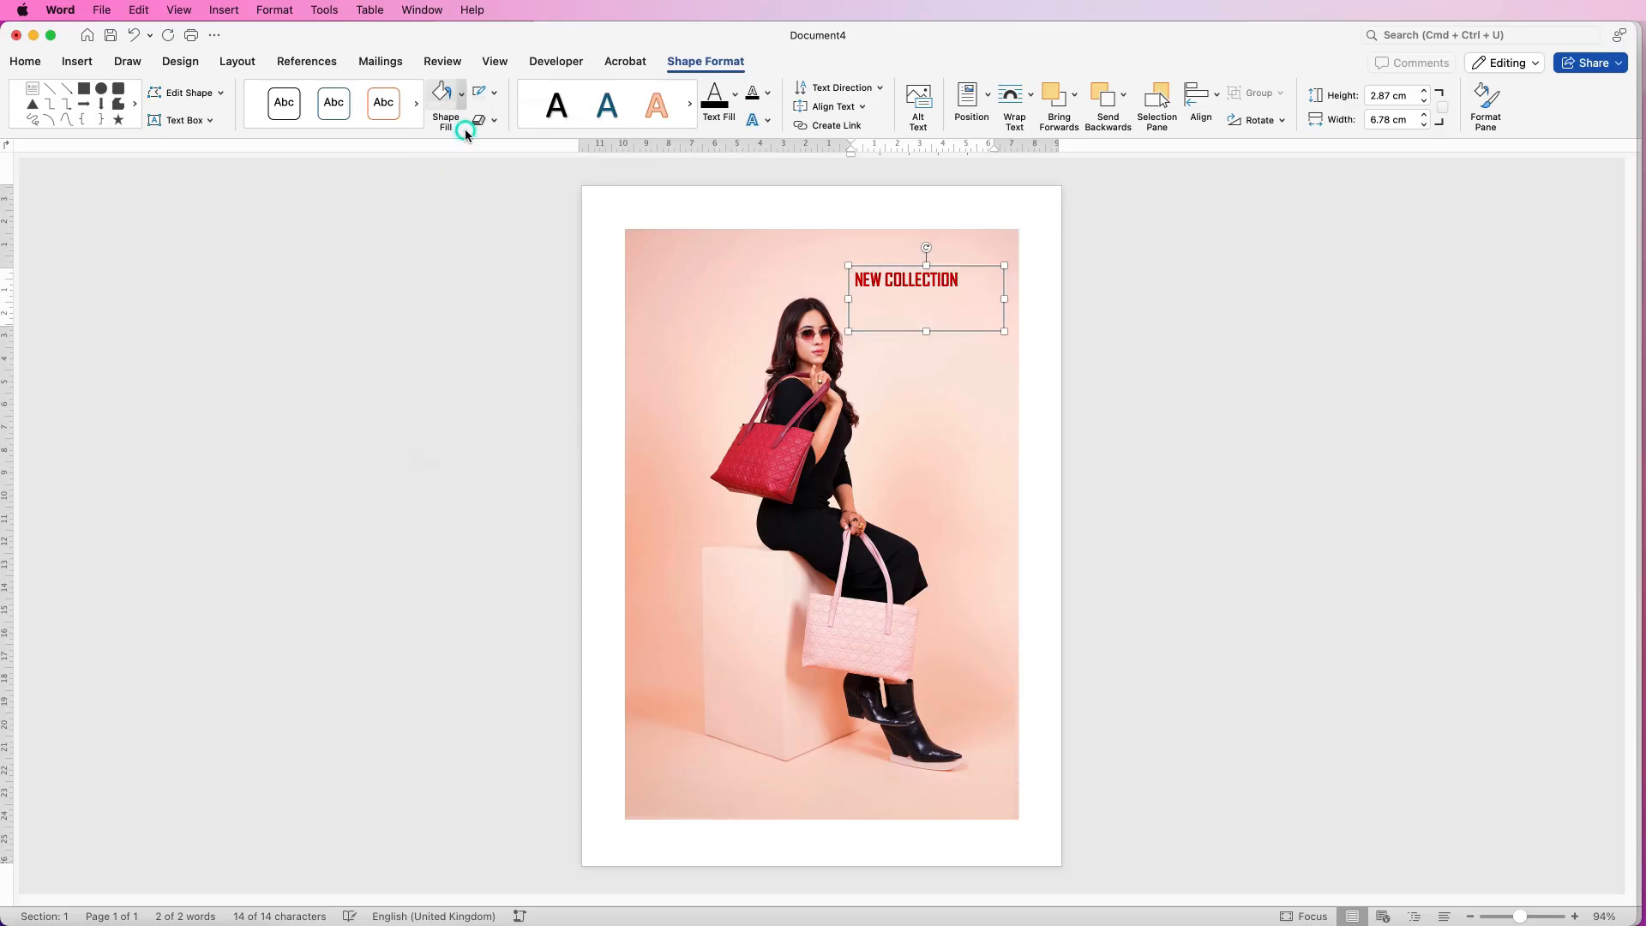
- Right-align the NEW COLLECTION text at 26 pt and resize its box to fit closely around a single line
left_click(25, 62)
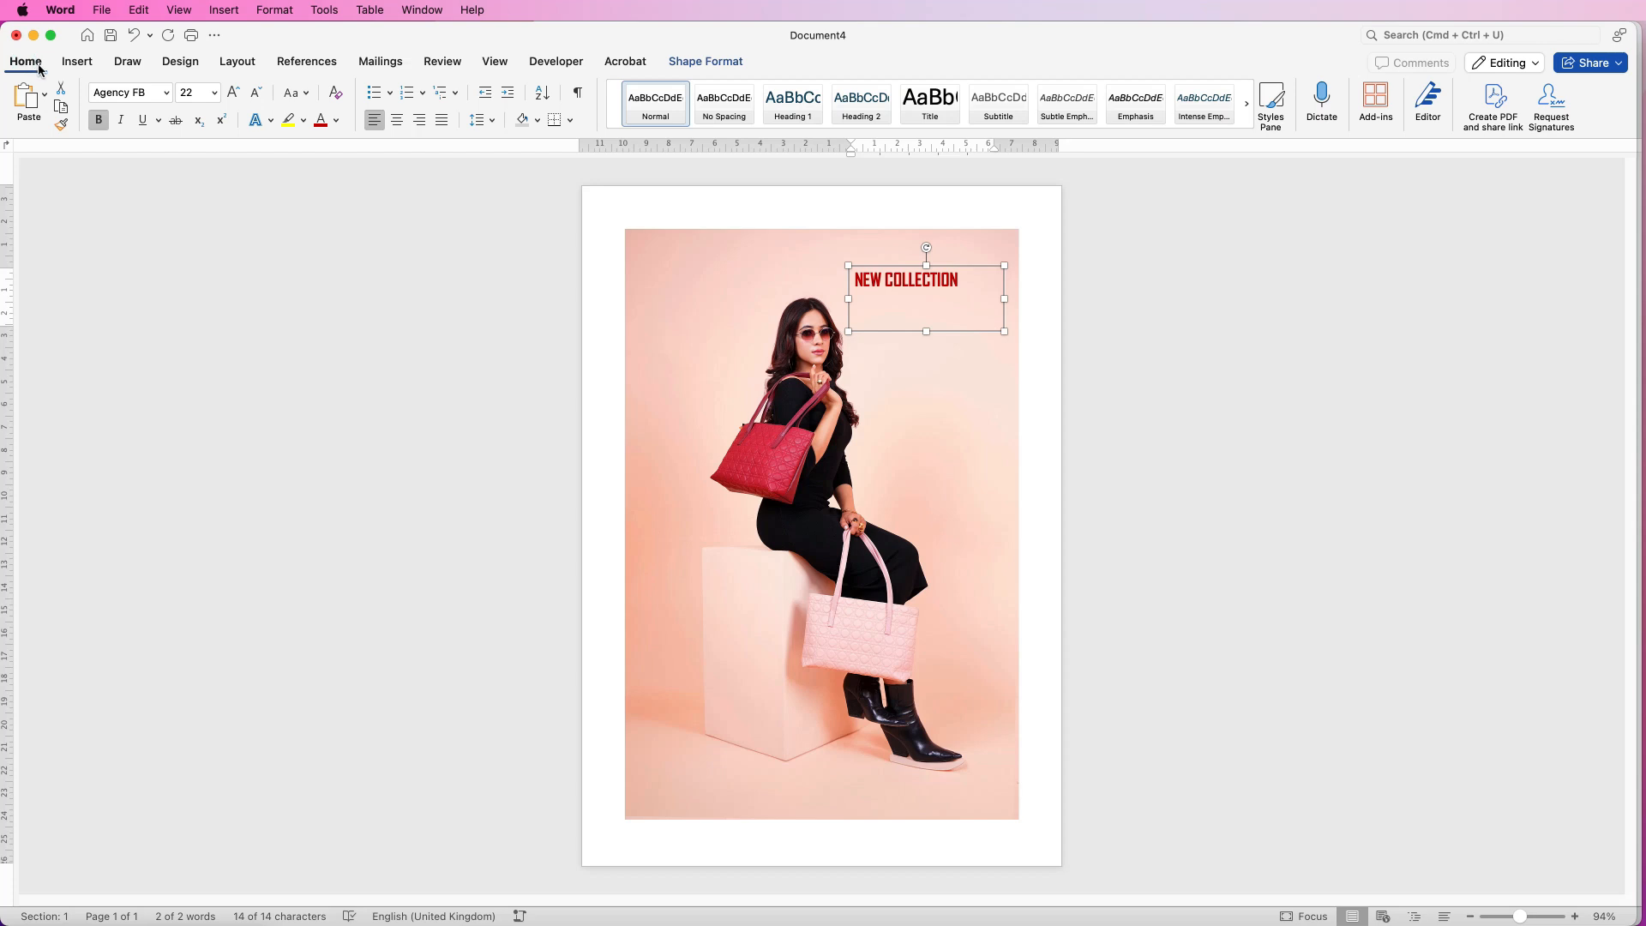
left_click(420, 122)
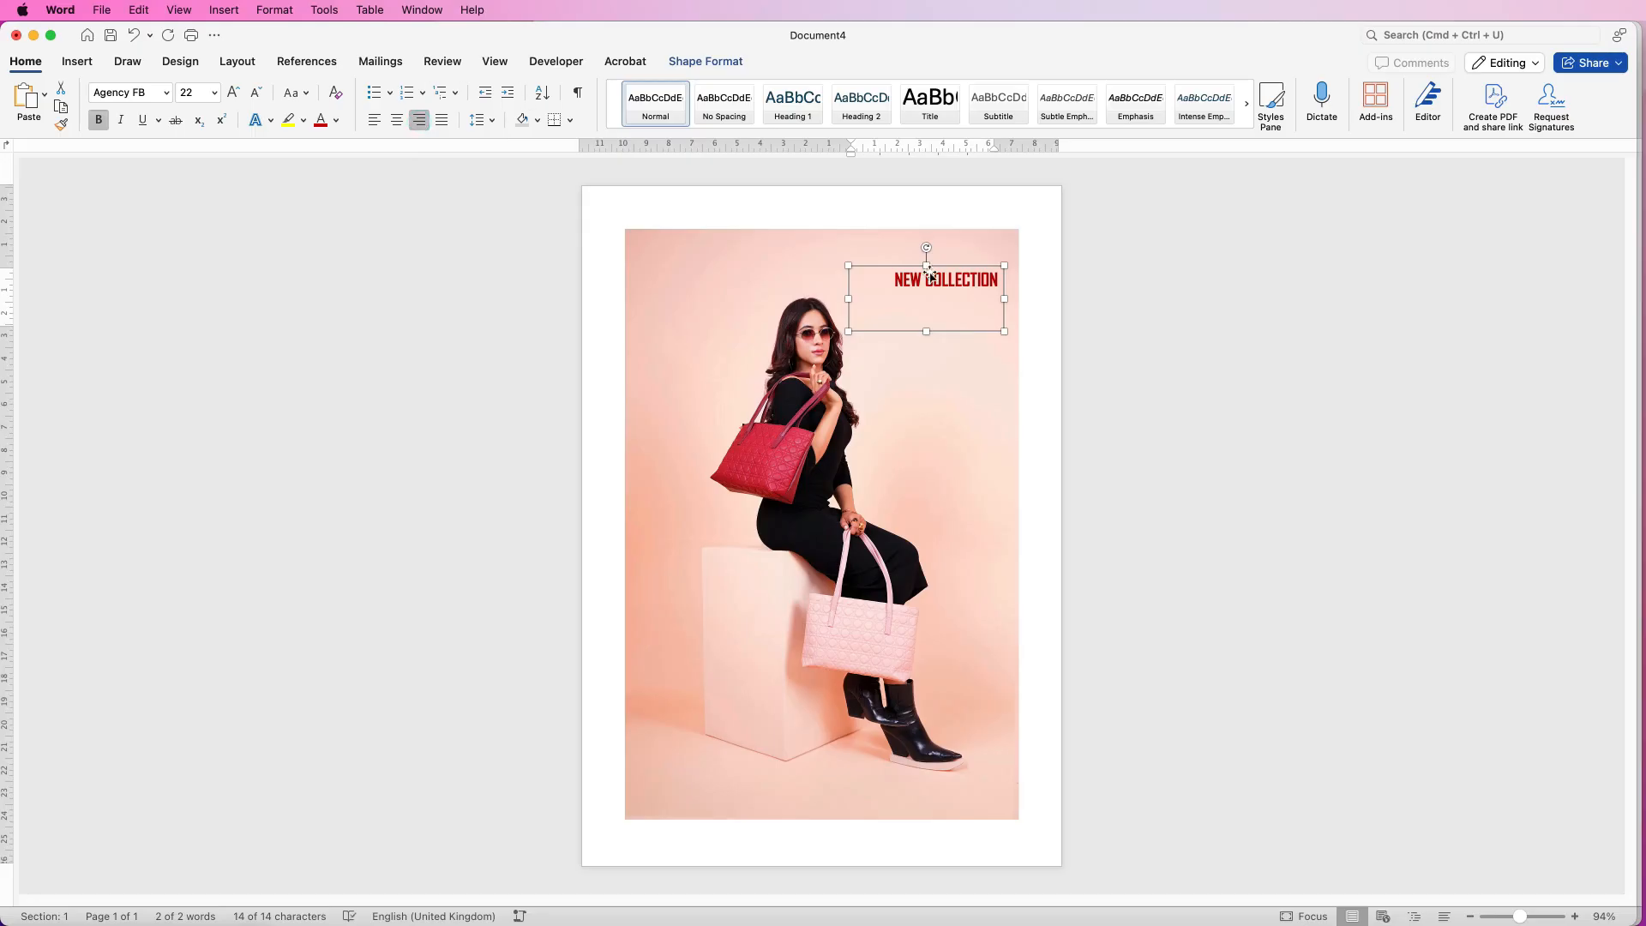
left_click_drag(852, 327, 871, 309)
left_click(232, 92)
left_click(233, 93)
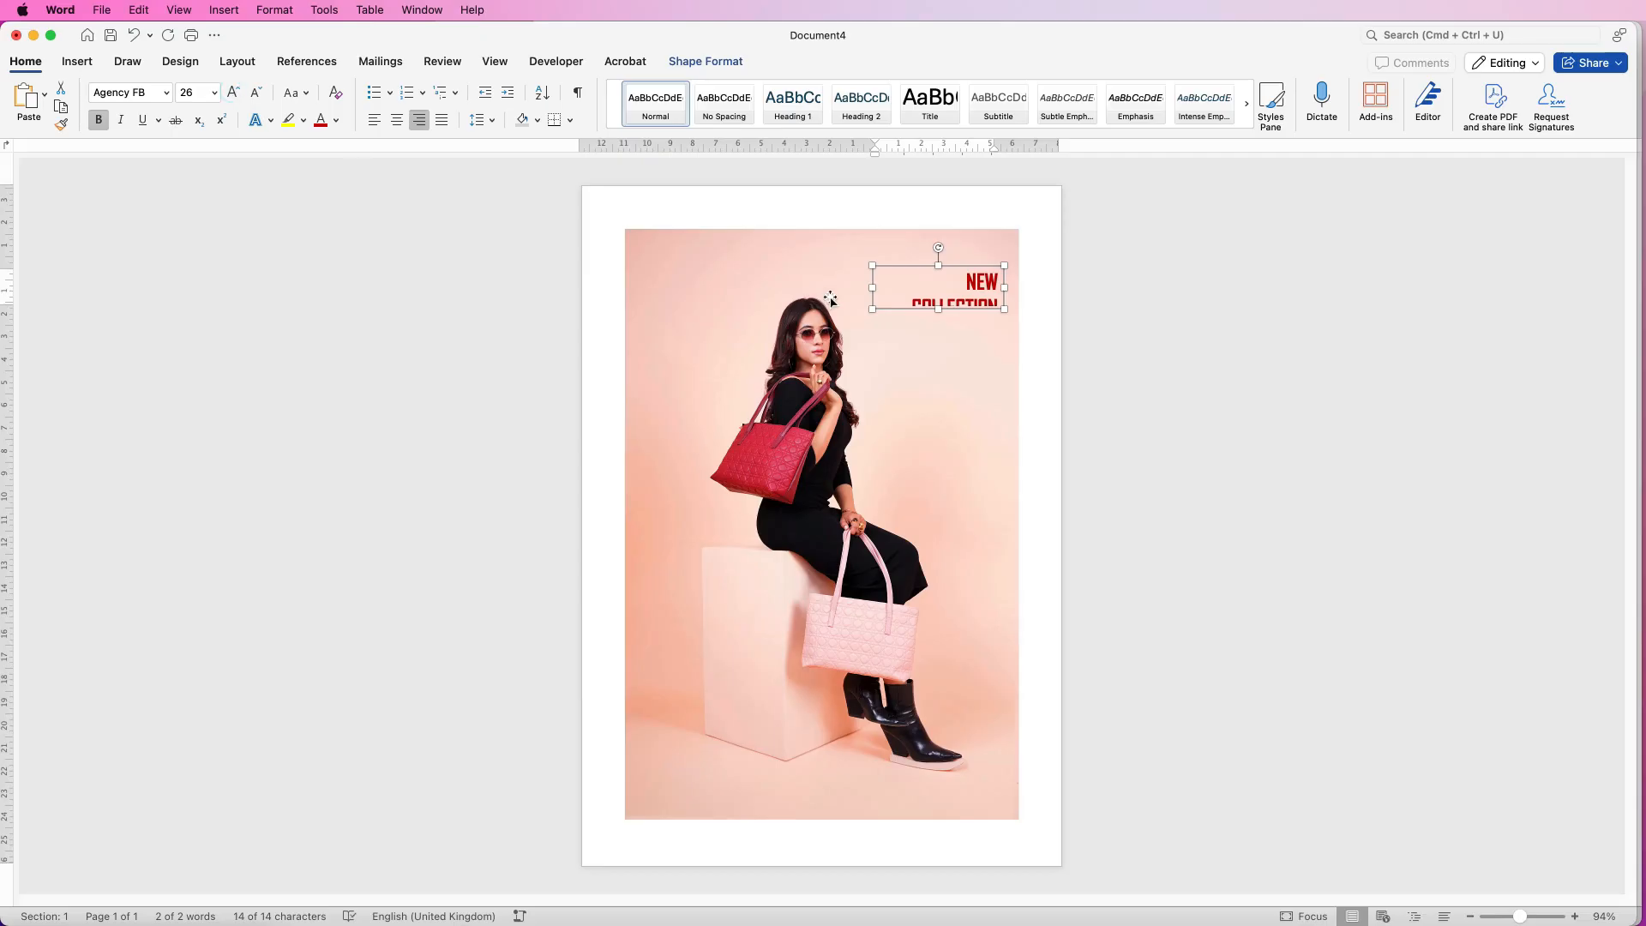
left_click_drag(872, 287, 863, 287)
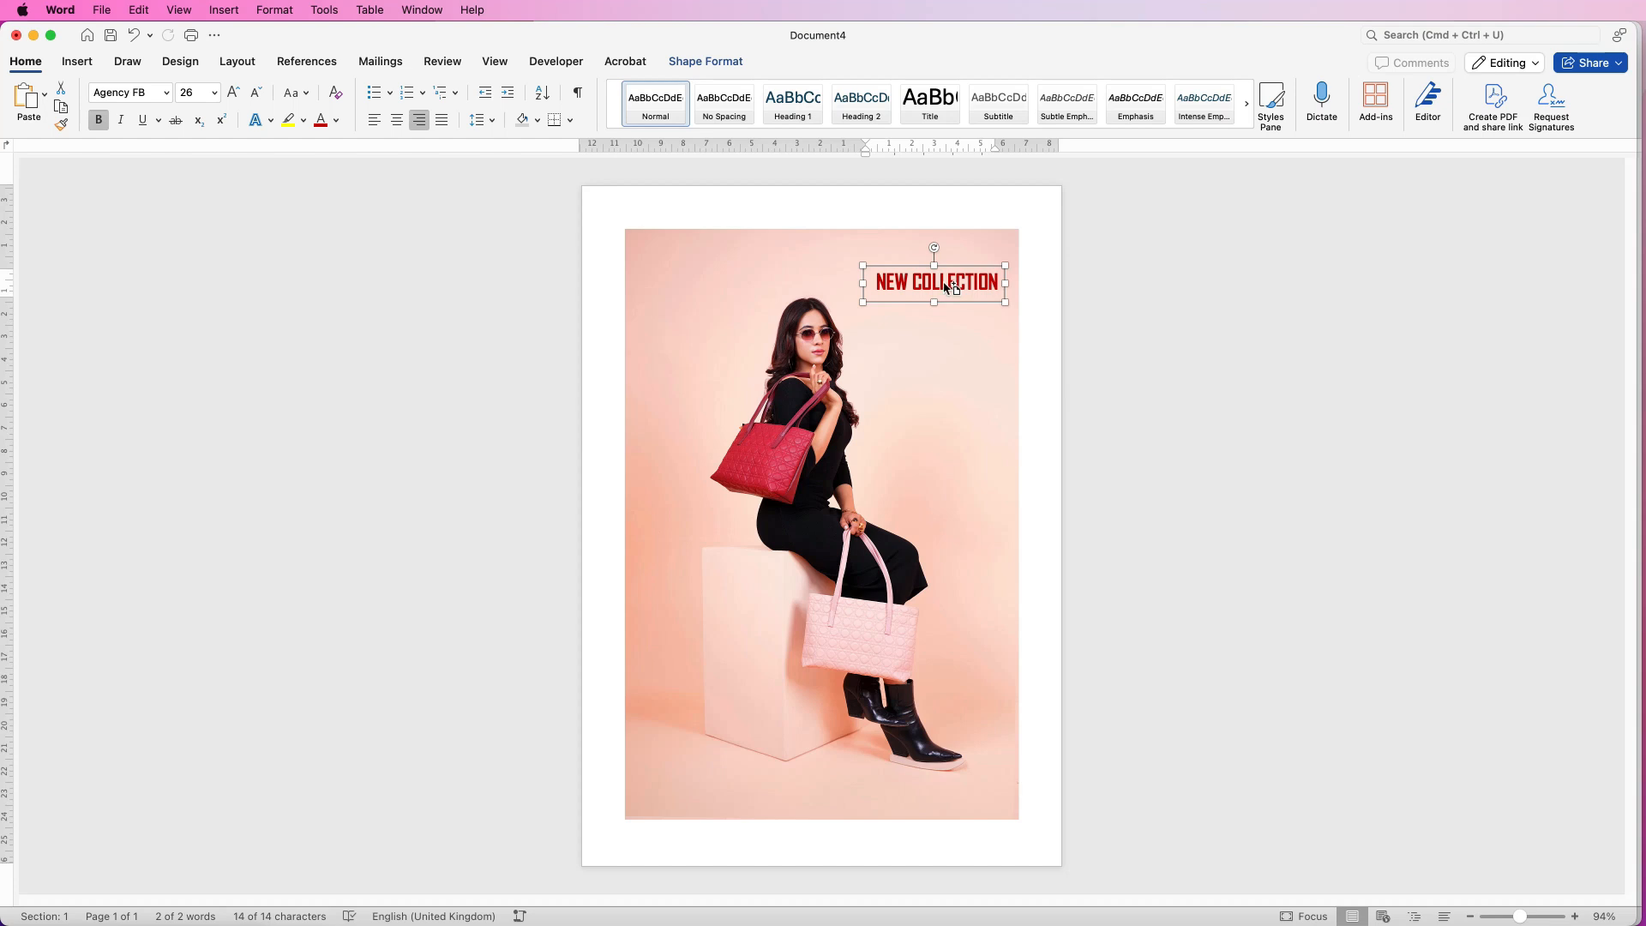
- Duplicate the NEW COLLECTION text box and position the copy directly beneath the original, aligned with it
left_click_drag(946, 286, 946, 334)
left_click(944, 367)
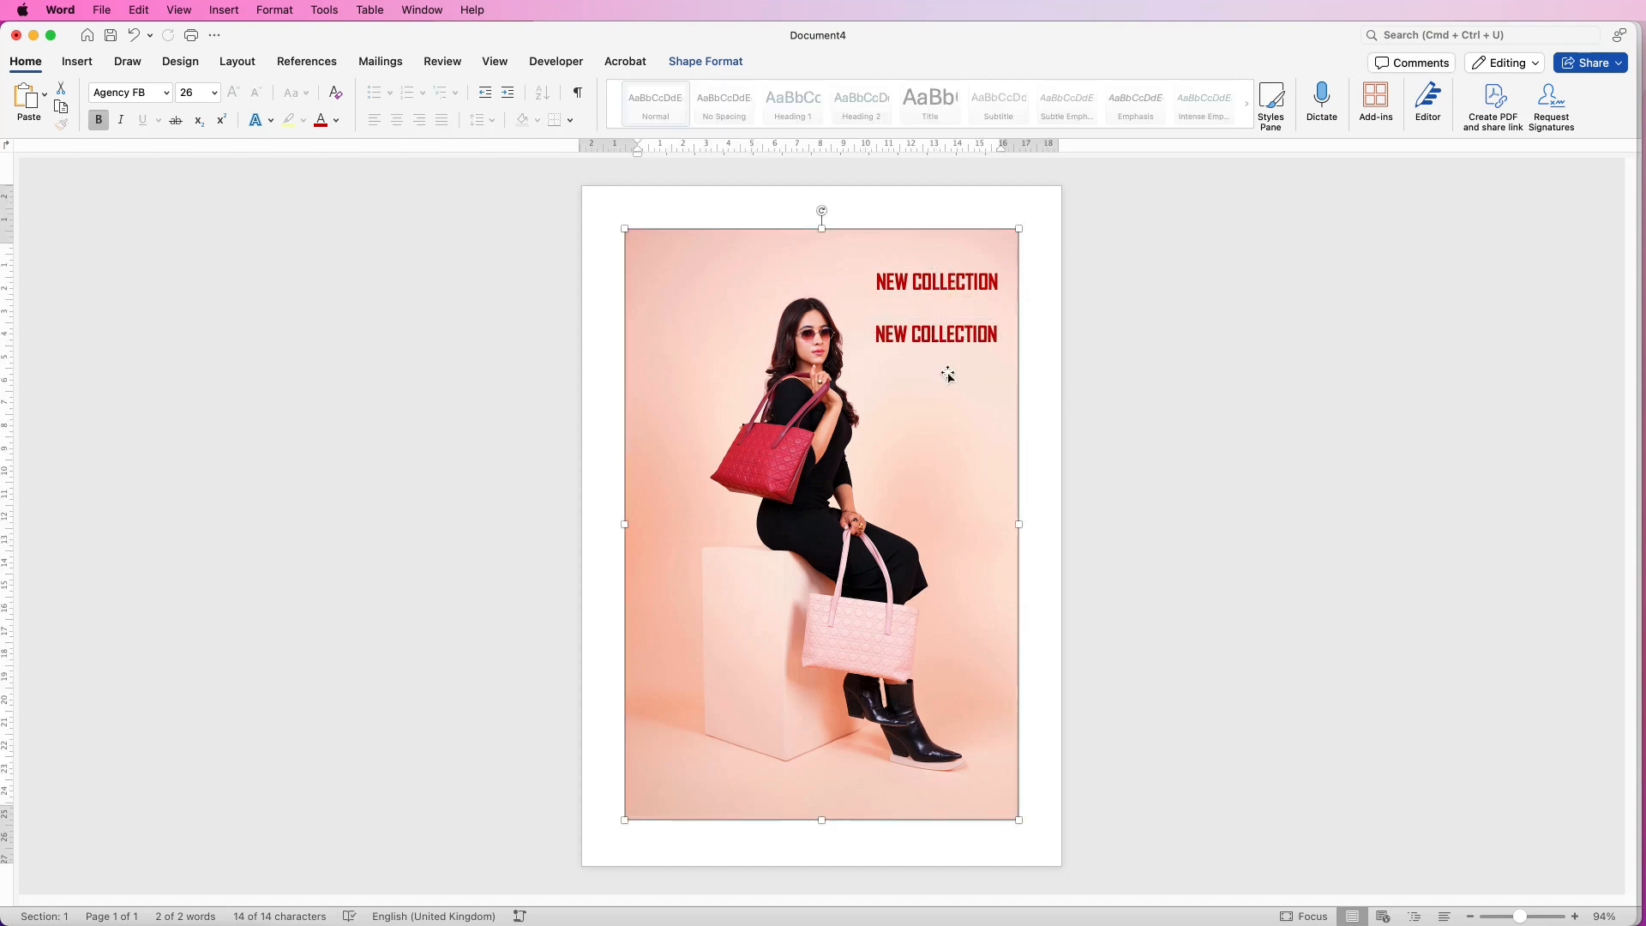
left_click(934, 336)
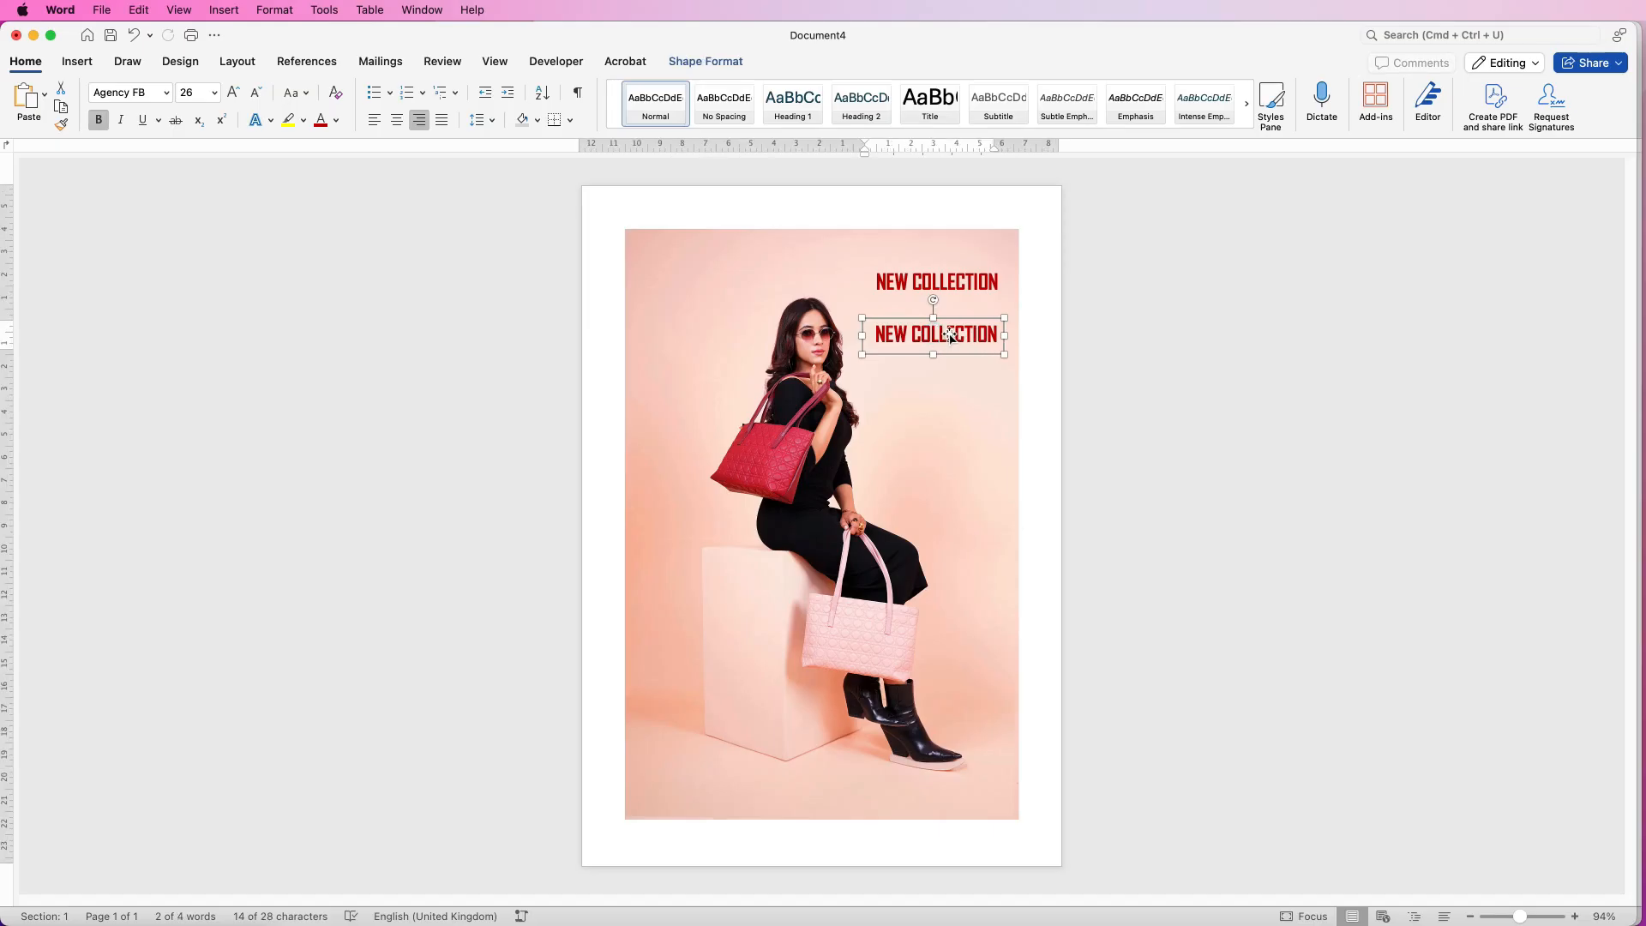
left_click(955, 282)
left_click_drag(933, 302, 944, 346)
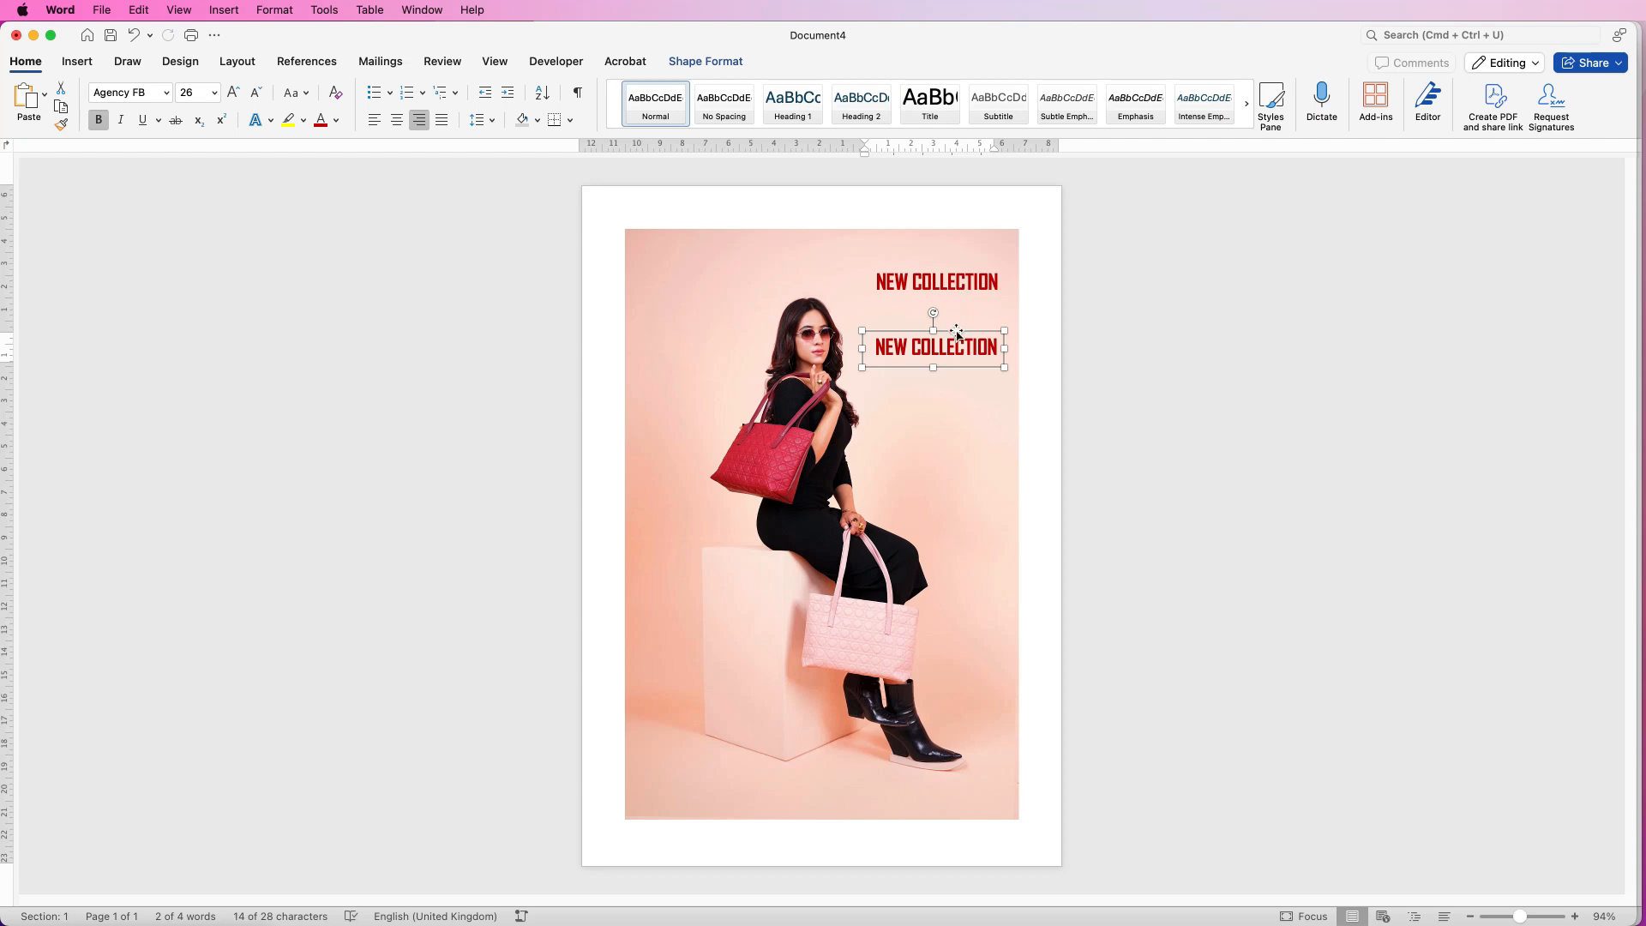
left_click_drag(944, 348, 945, 326)
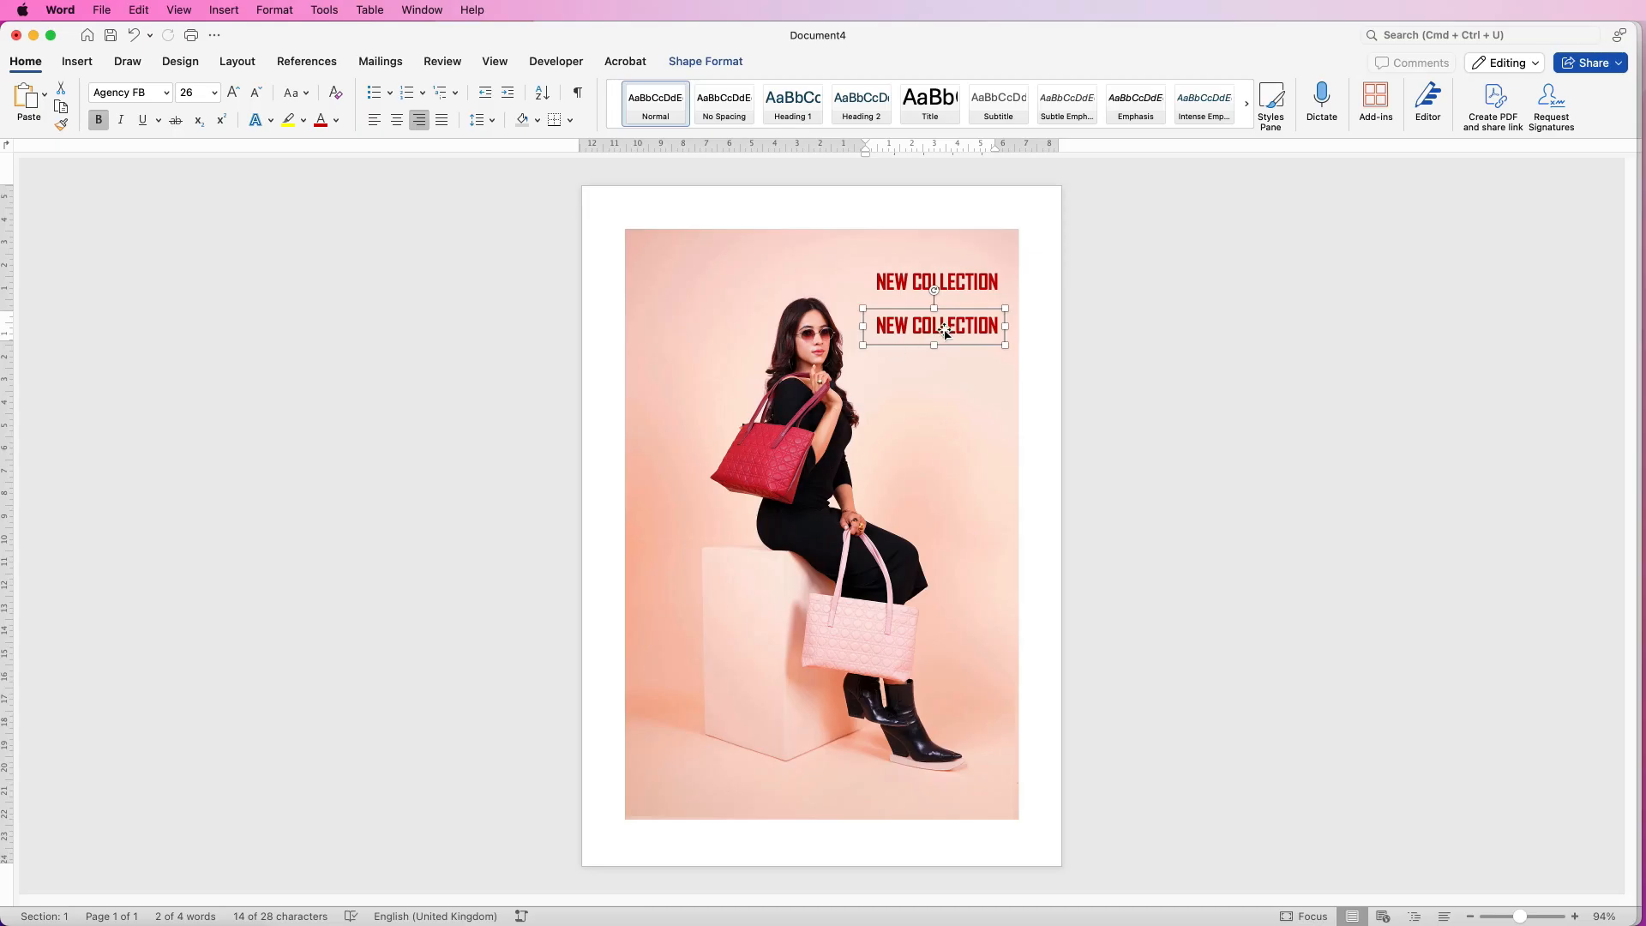
- Nudge the copied text box up, make it taller and replace its text with "Discover the bag that everyone is wearing."
left_click_drag(946, 330, 945, 323)
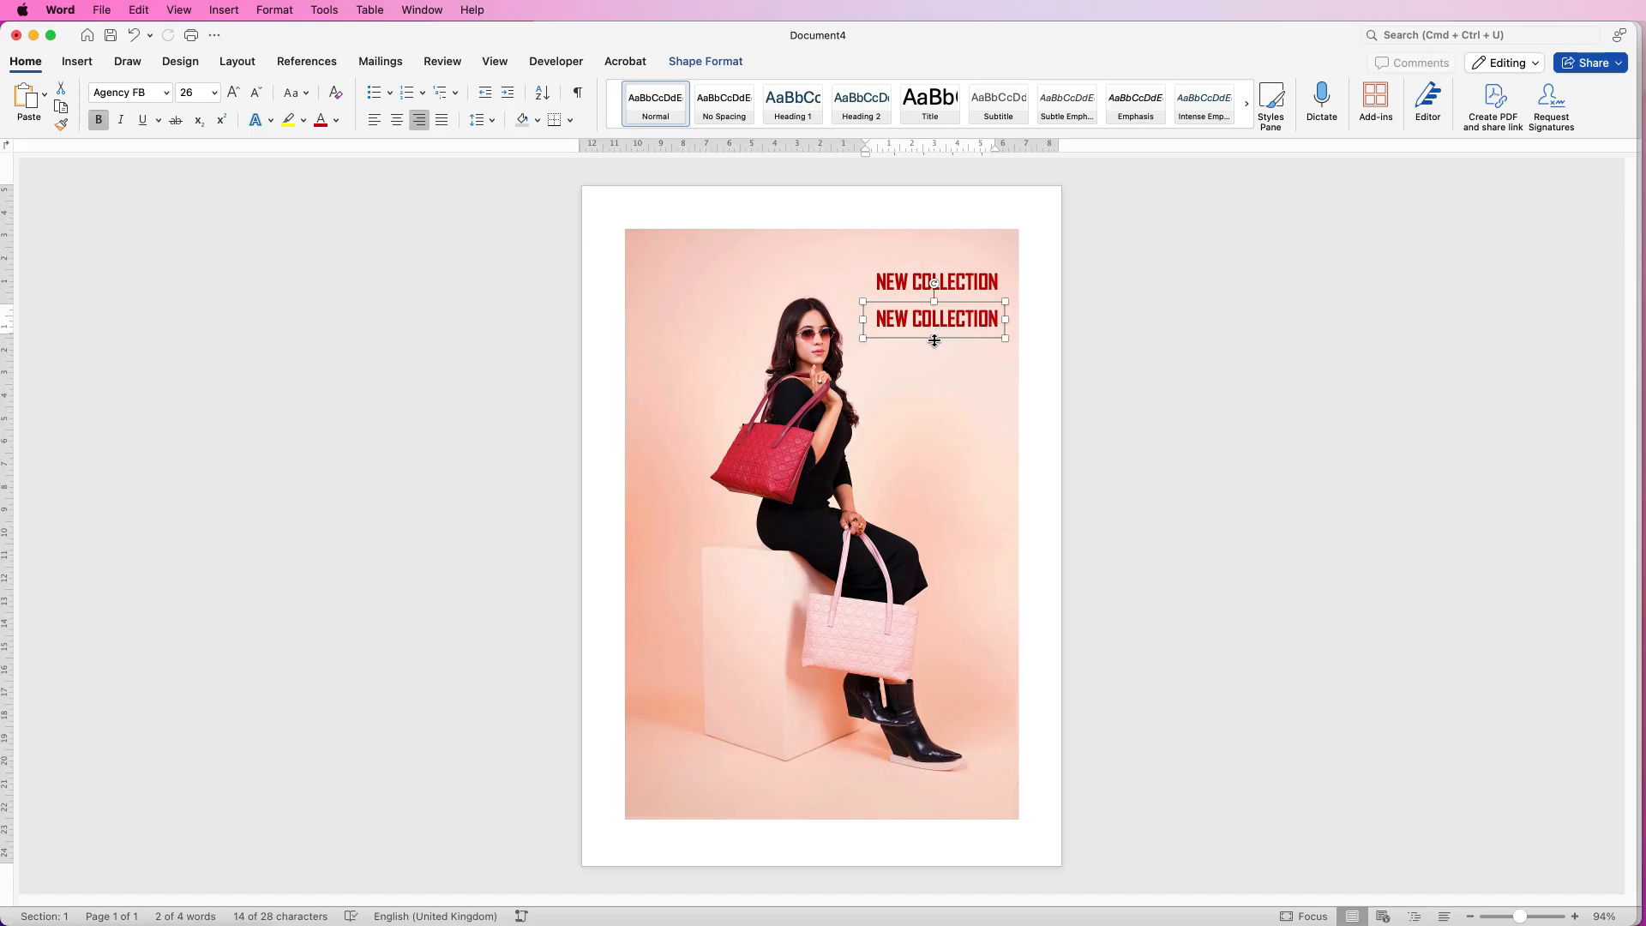
left_click_drag(934, 339, 933, 411)
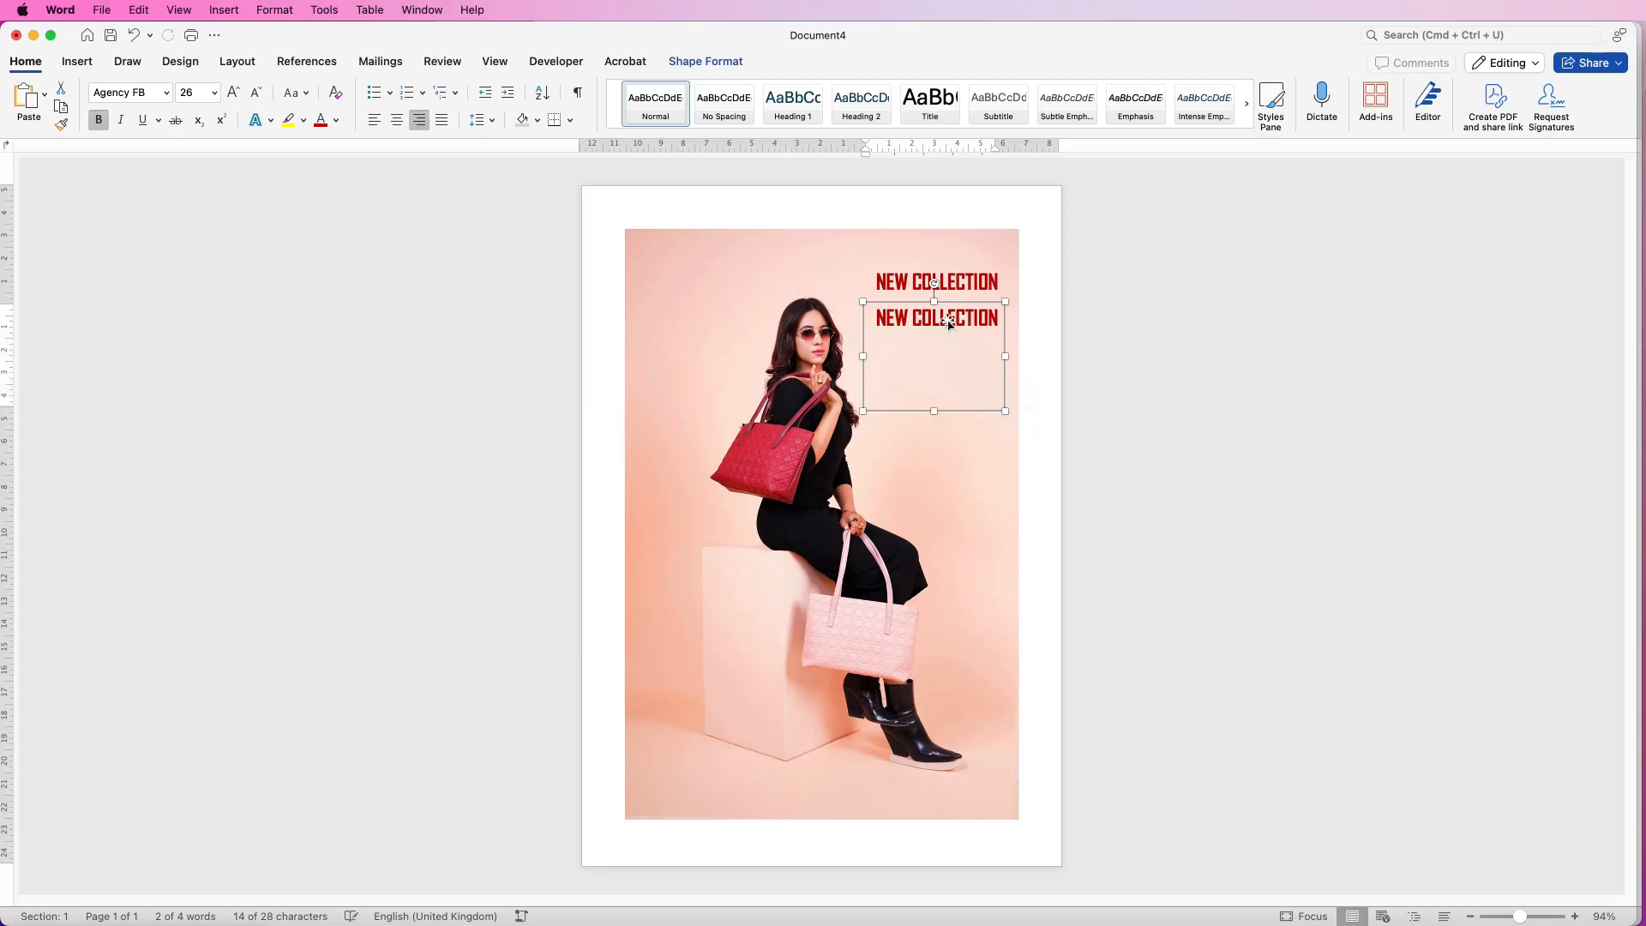
left_click(994, 319)
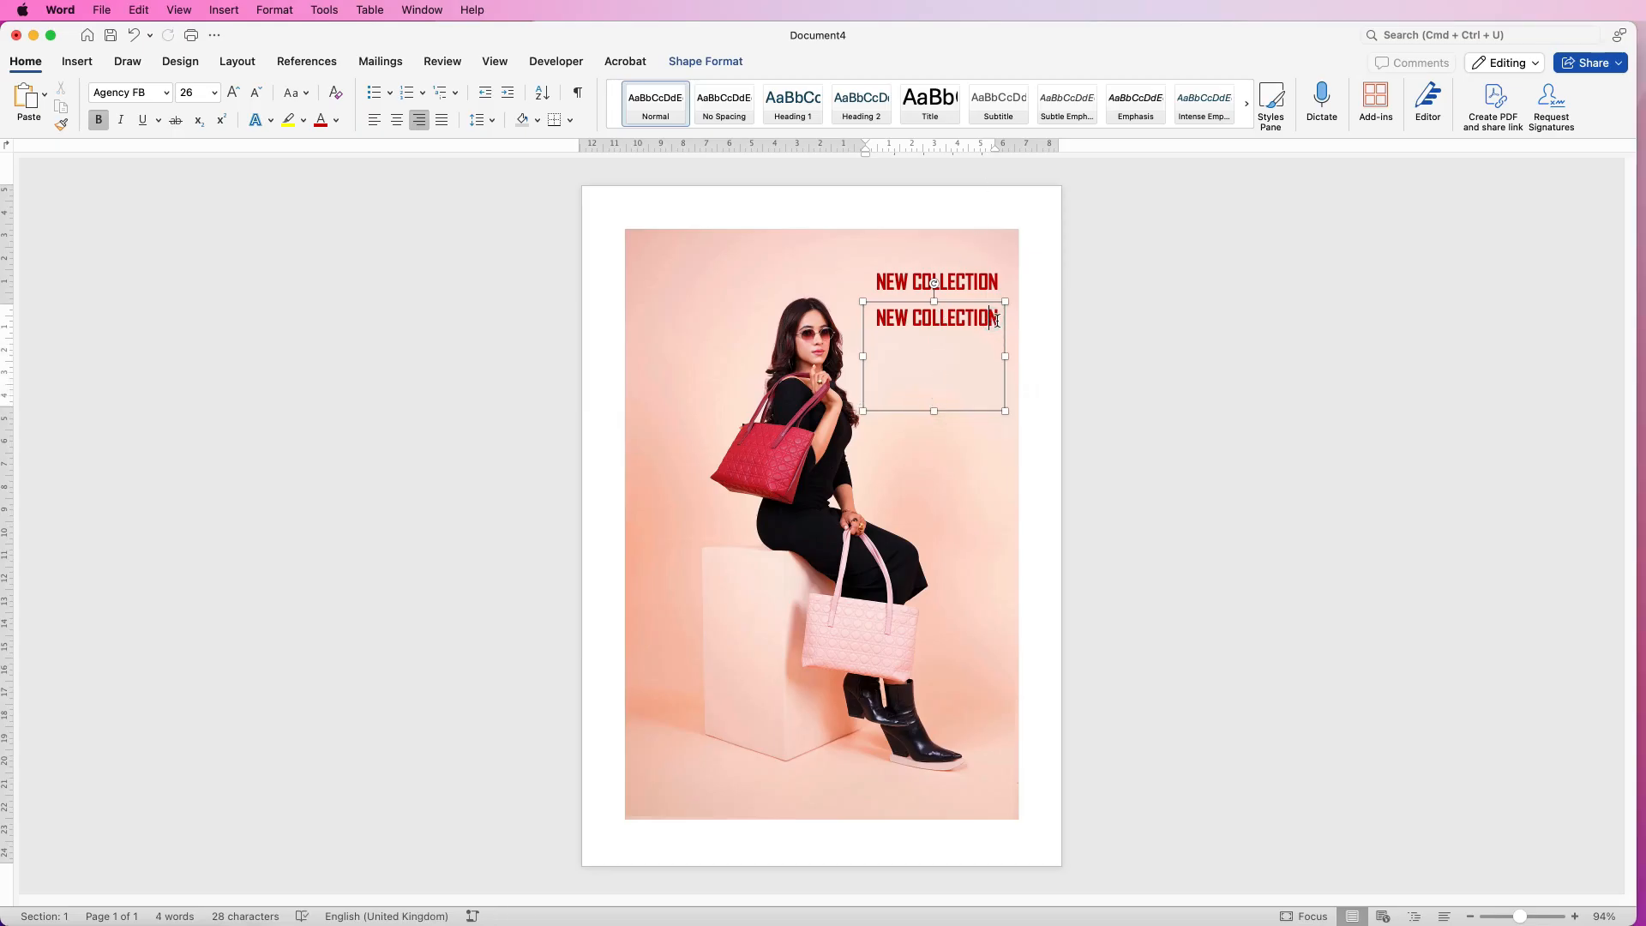
left_click_drag(995, 319, 902, 319)
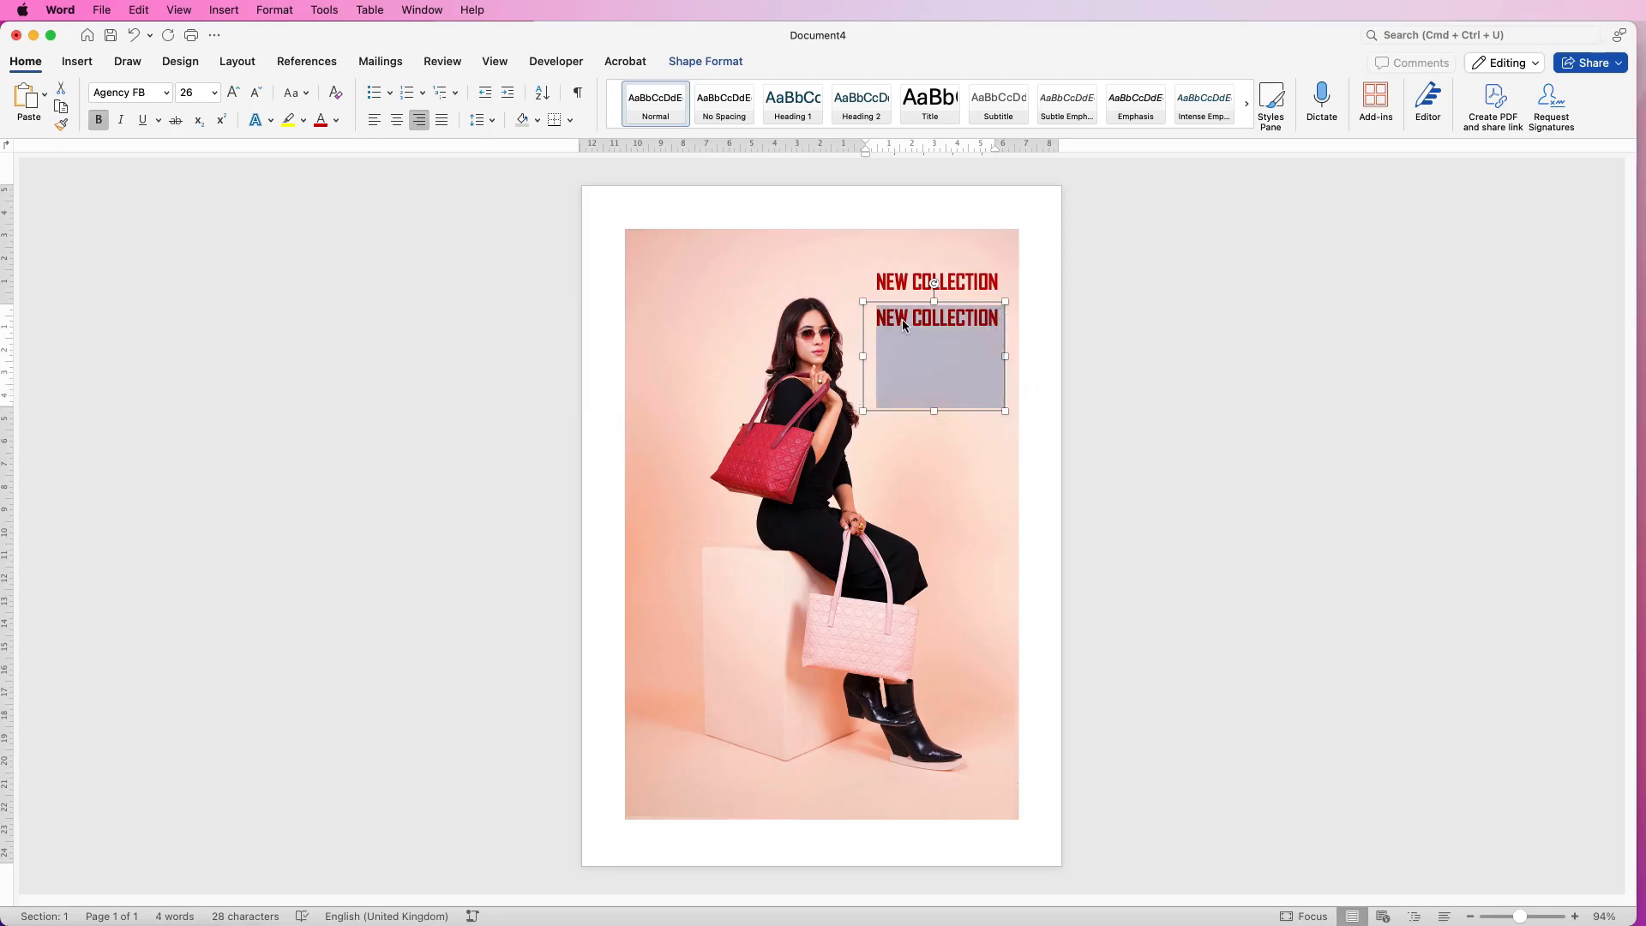
type("Discover the bag that everyone is wearing.")
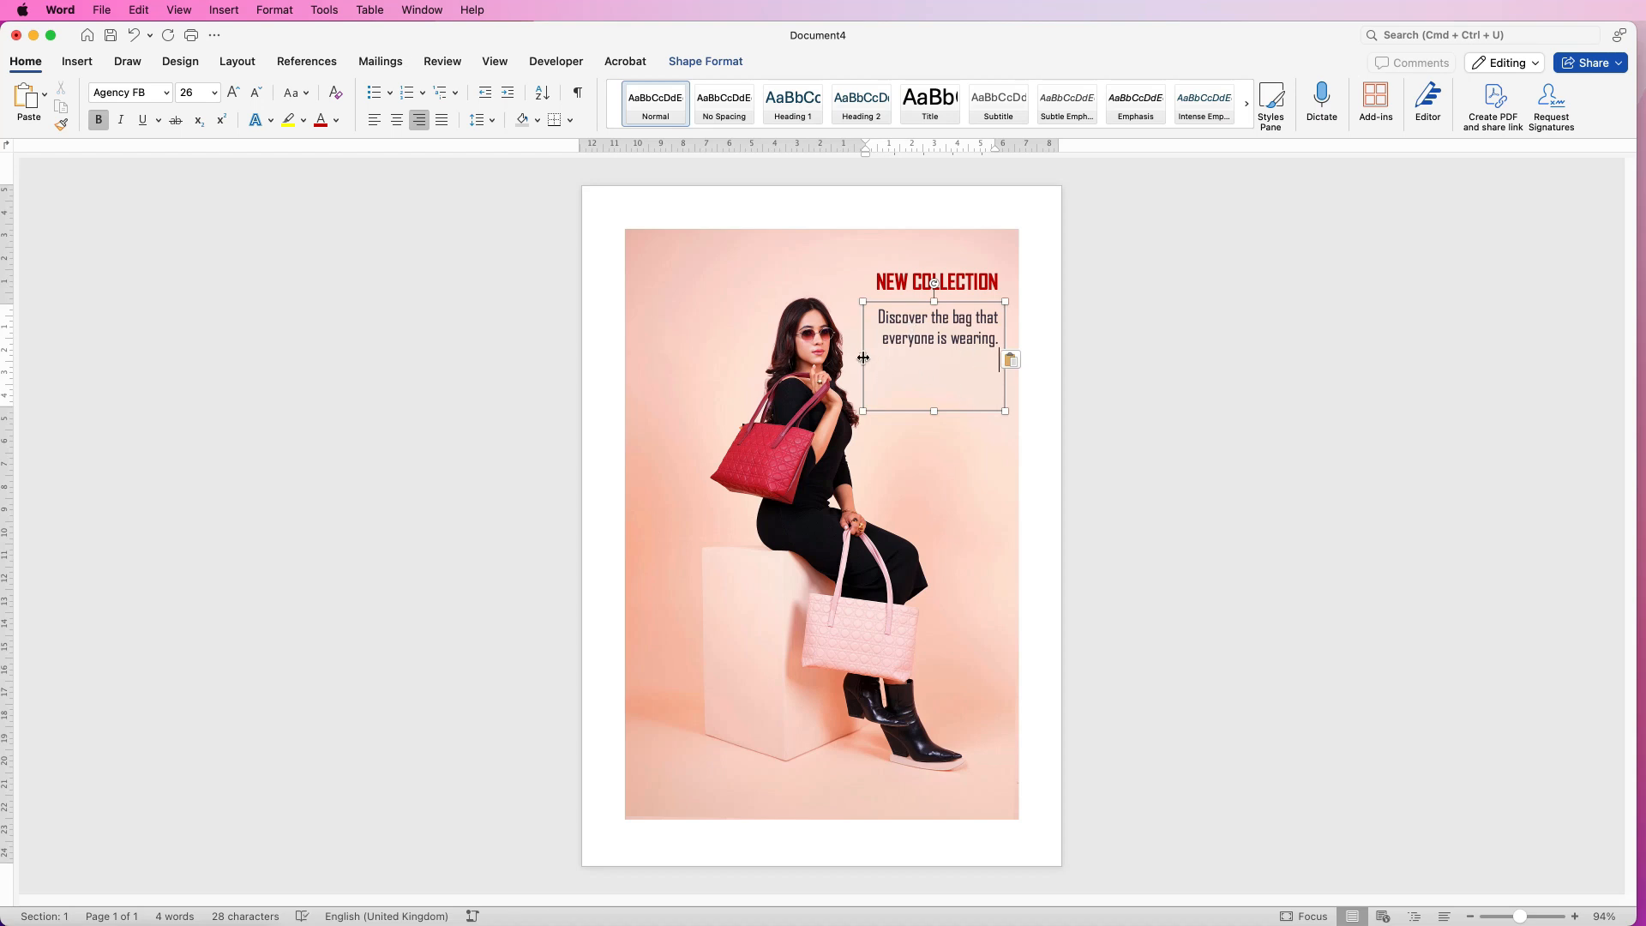
- Narrow and shorten the tagline box beneath NEW COLLECTION, and align the right edges of the two text boxes
left_click_drag(863, 357, 881, 358)
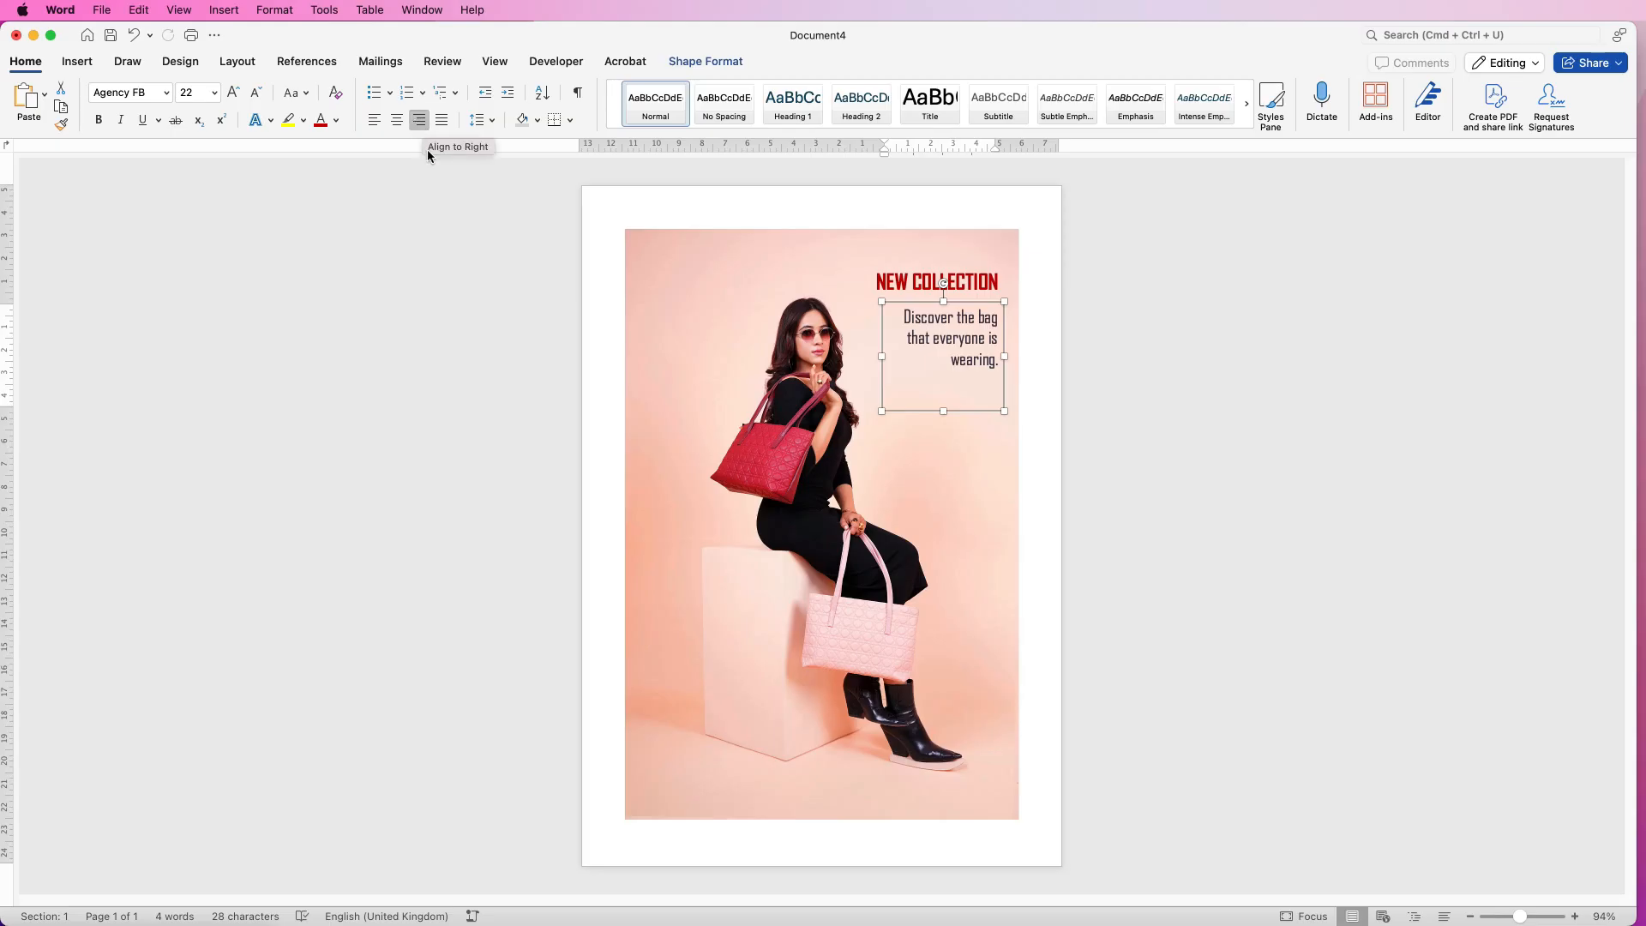
left_click_drag(944, 409, 967, 345)
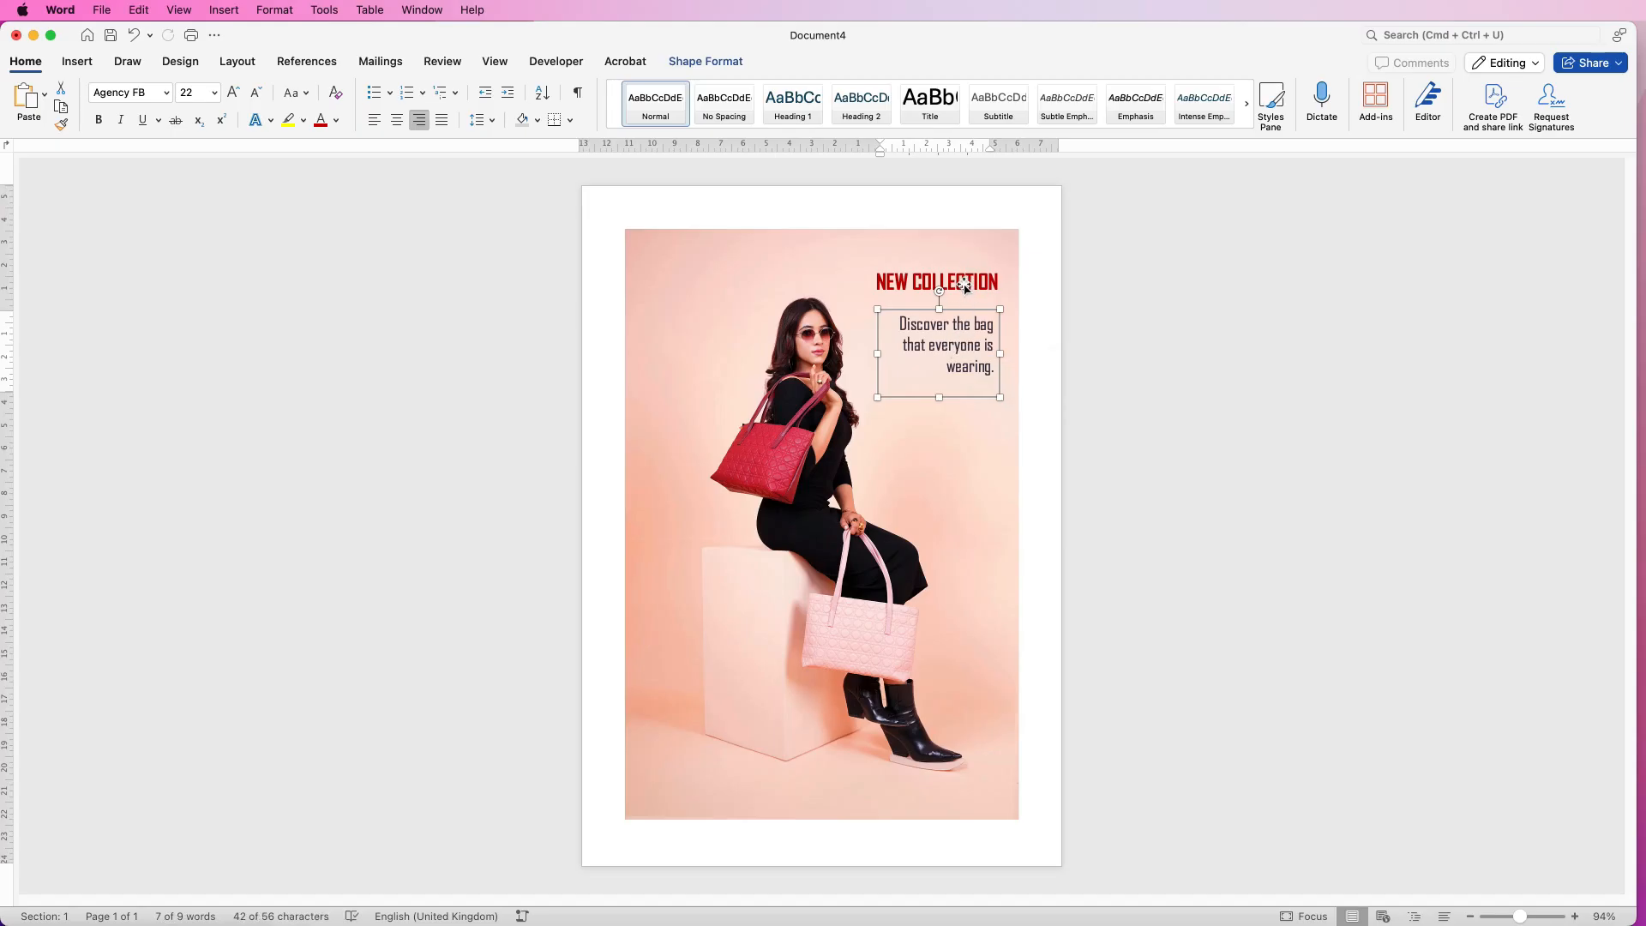
left_click(966, 282, "shift")
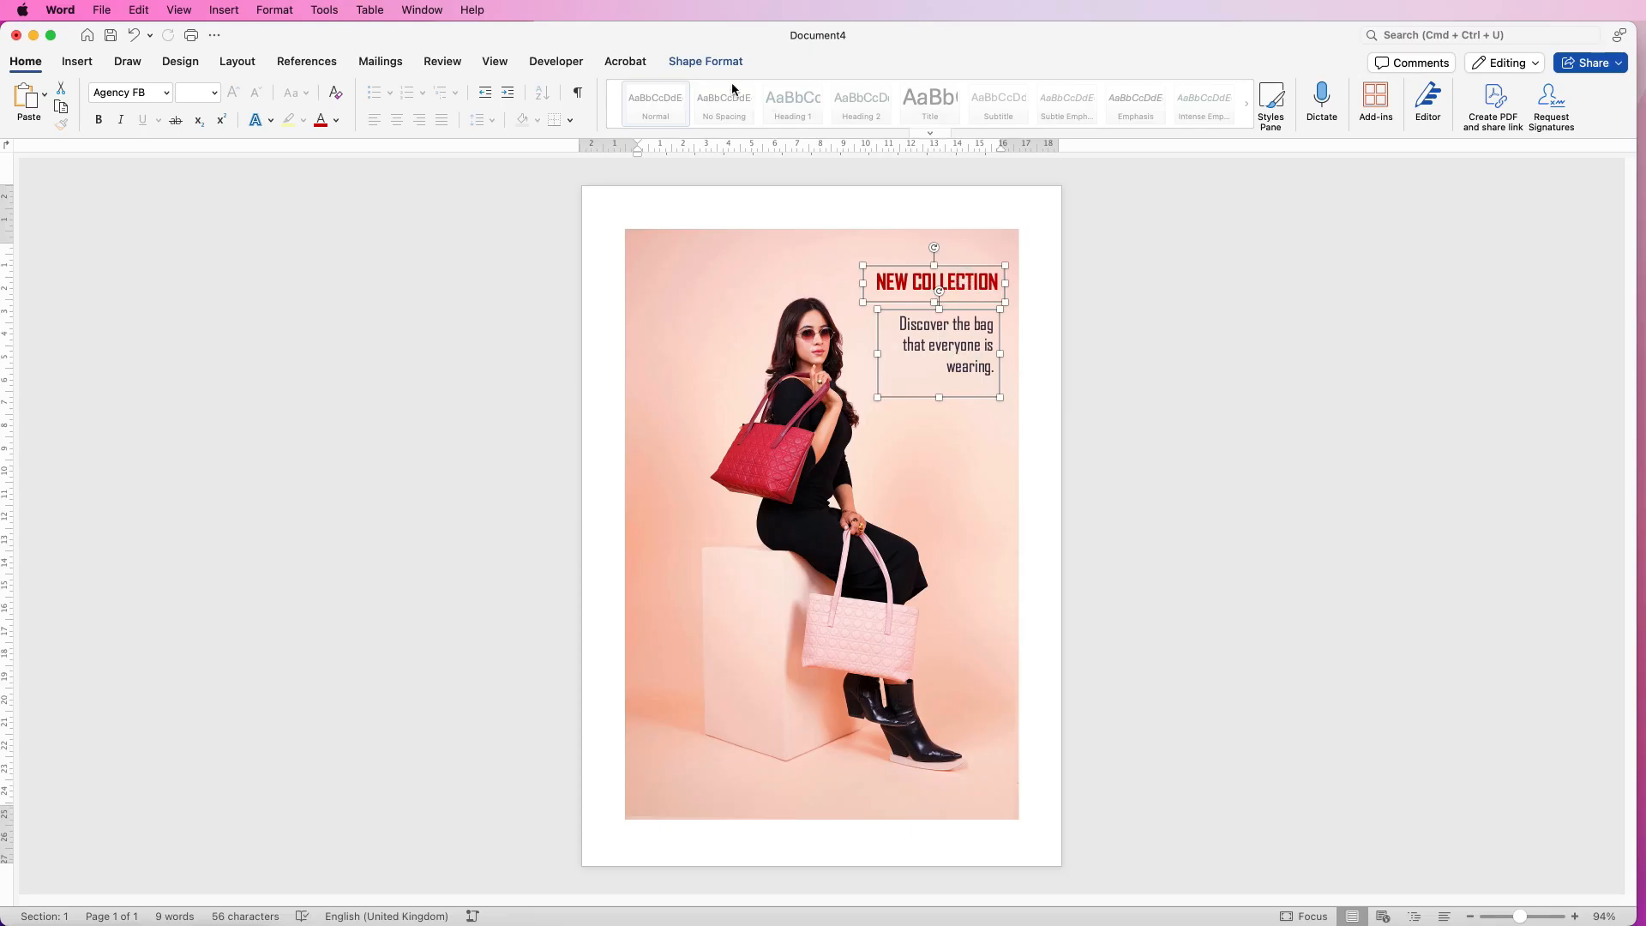
left_click(716, 62)
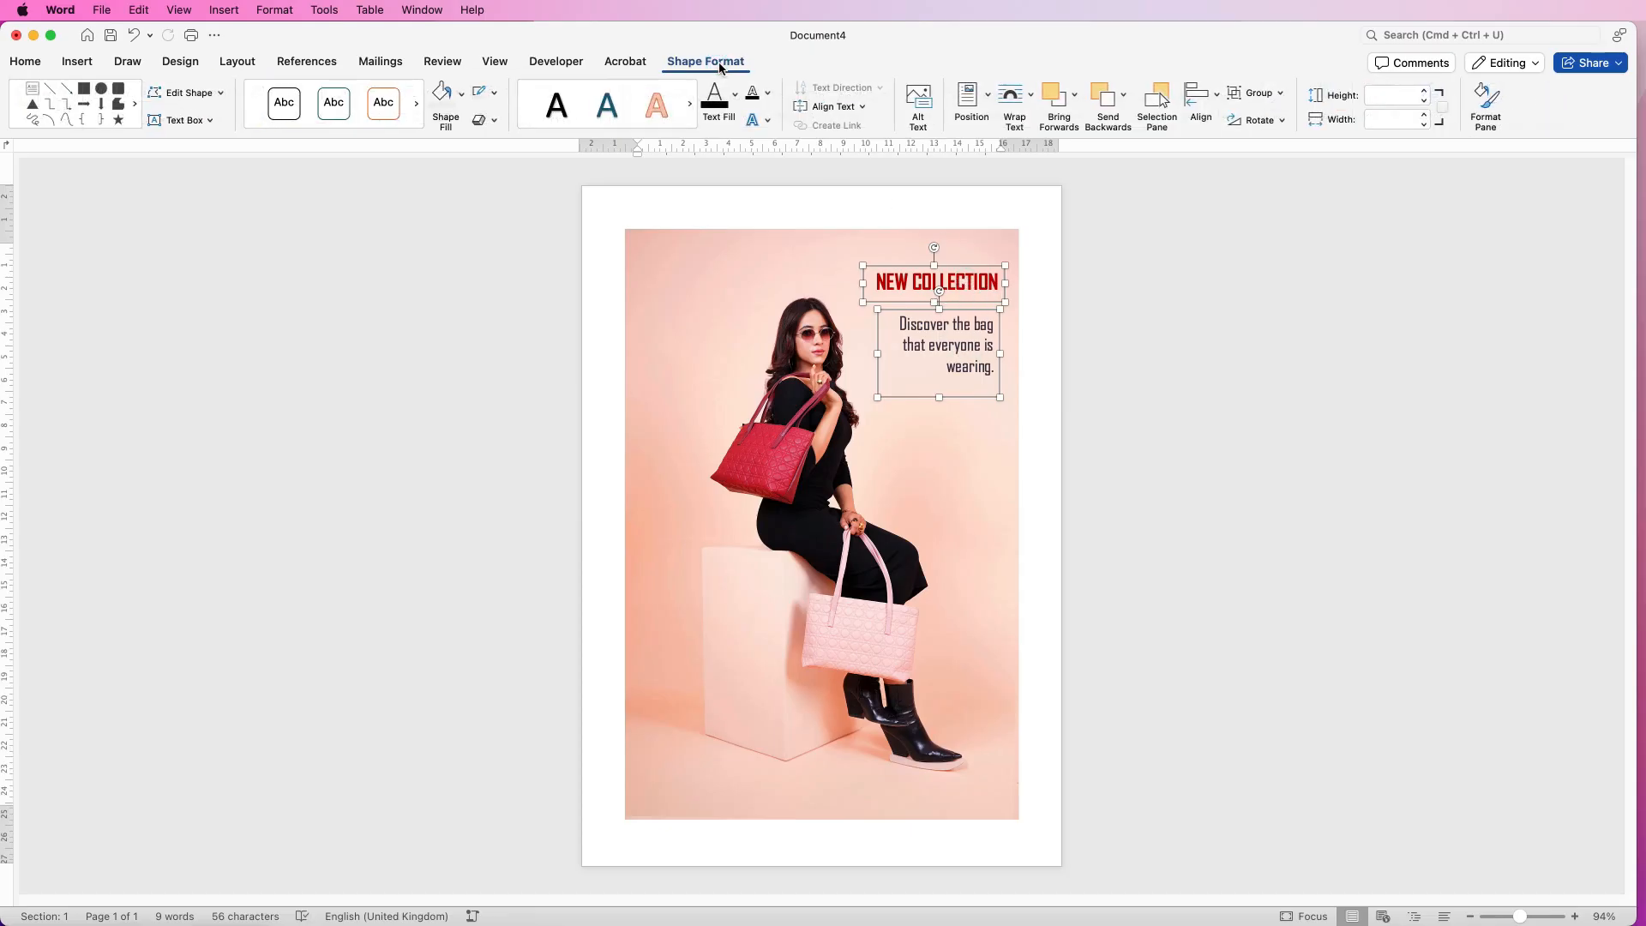
left_click(1217, 99)
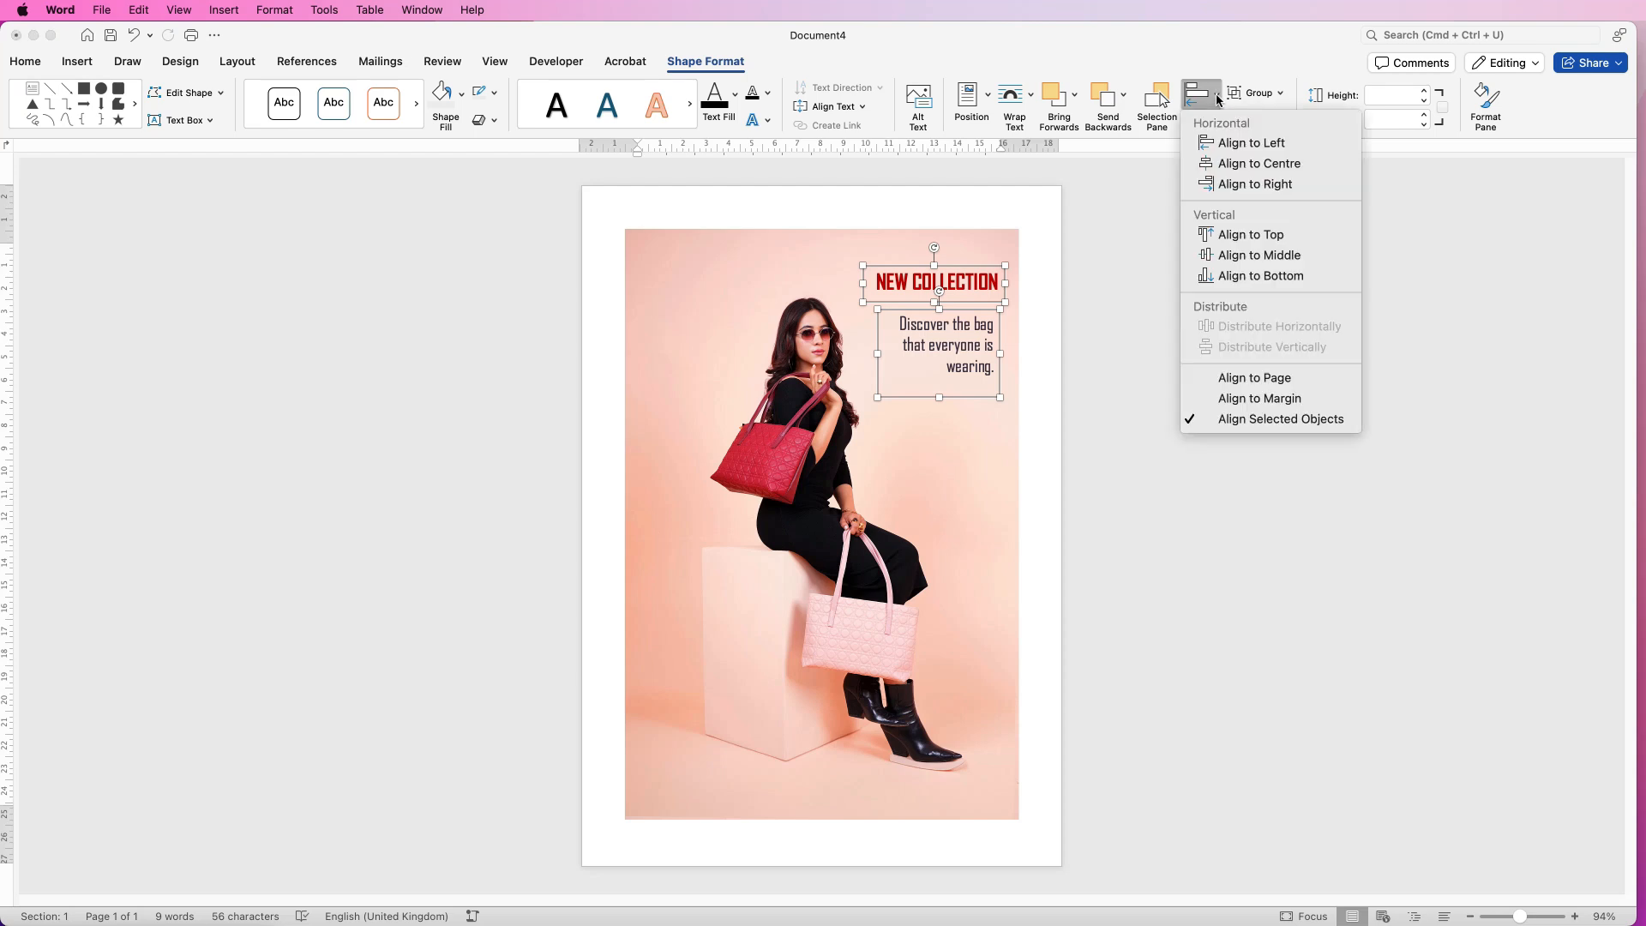
left_click(1232, 185)
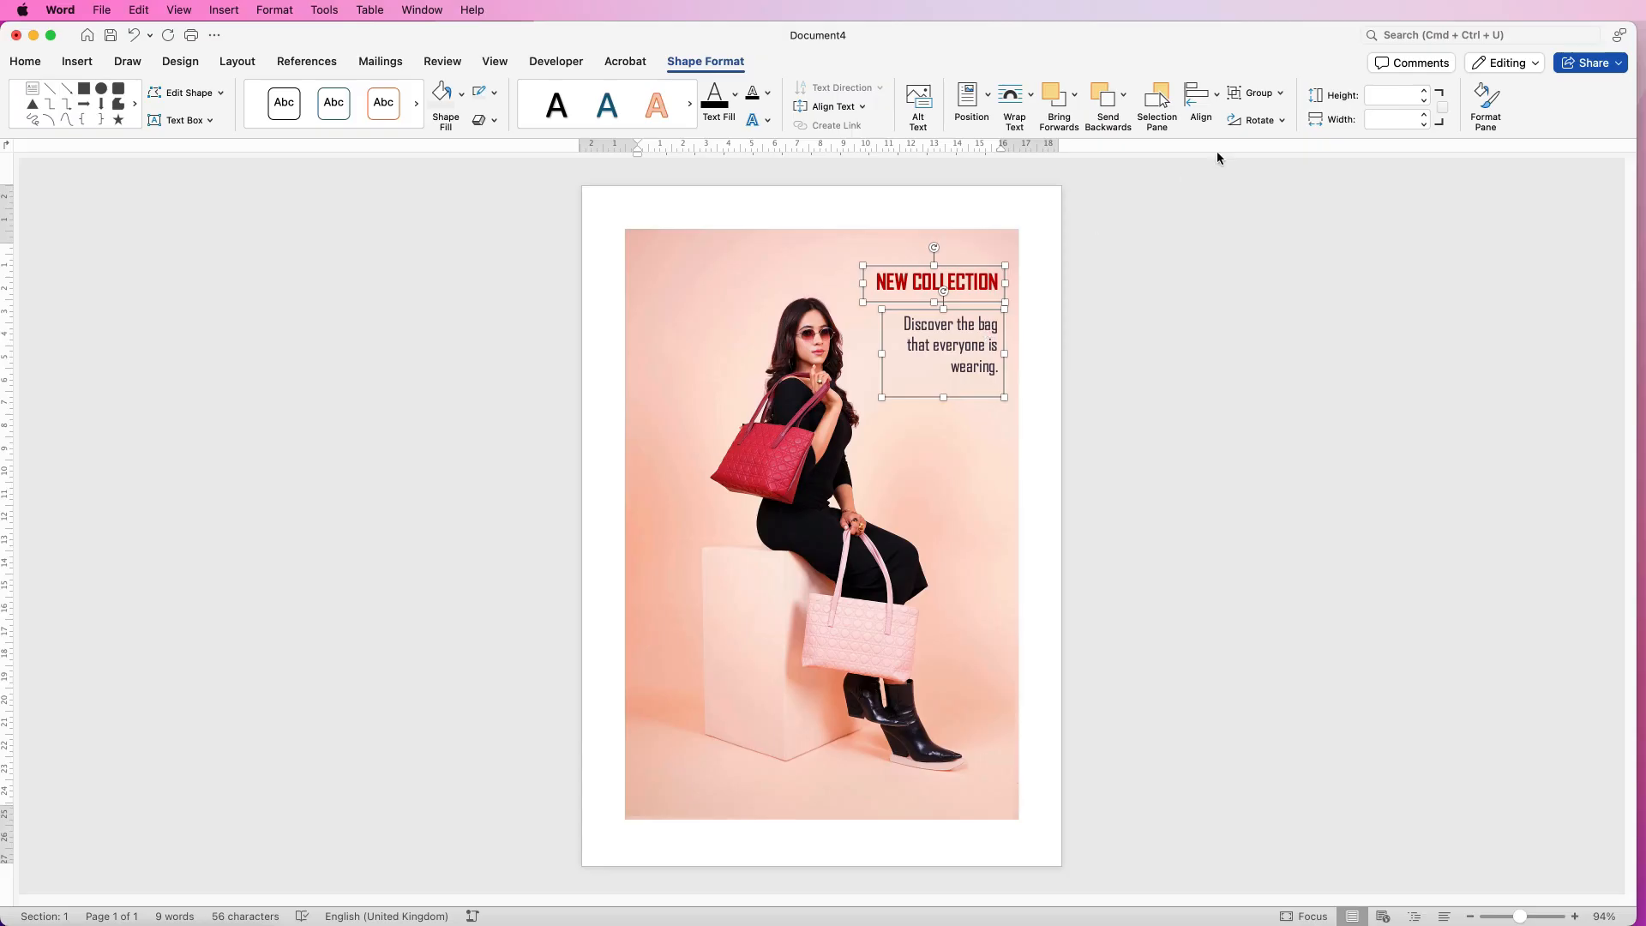
- Group the NEW COLLECTION and tagline boxes and shift the group slightly inward from the photo's right edge
left_click(1261, 99)
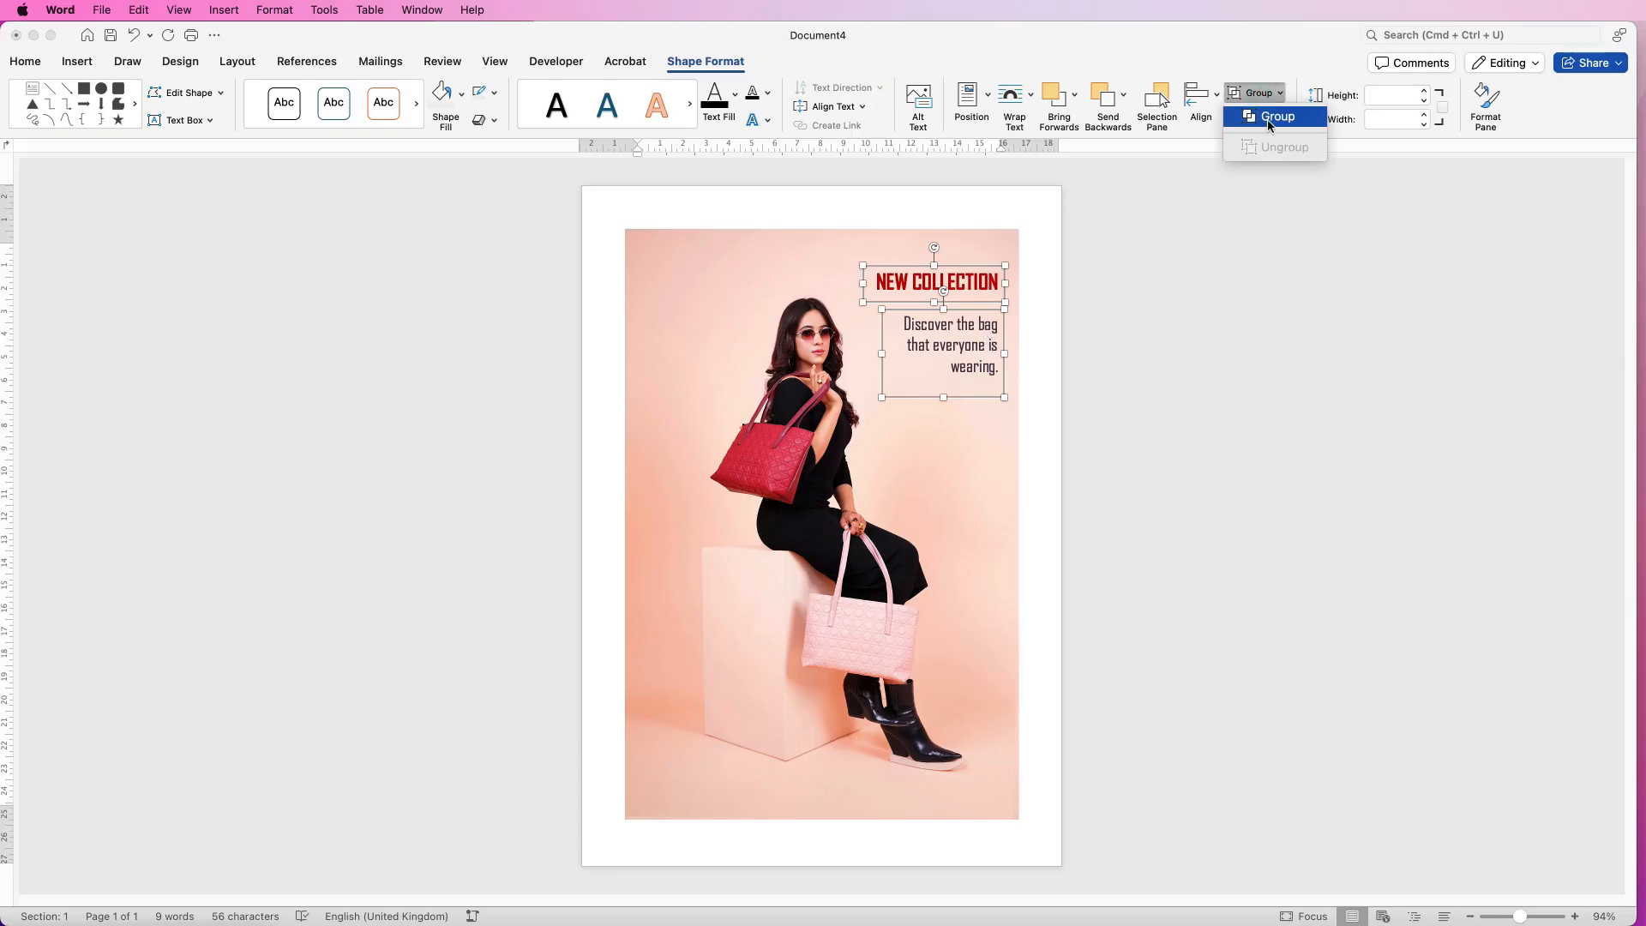
left_click(1267, 118)
mouse_move(975, 343)
left_mouse_down()
mouse_move(988, 354)
mouse_move(972, 350)
left_mouse_up()
- Ungroup the two text boxes and move the tagline up closer beneath NEW COLLECTION
left_click(1262, 94)
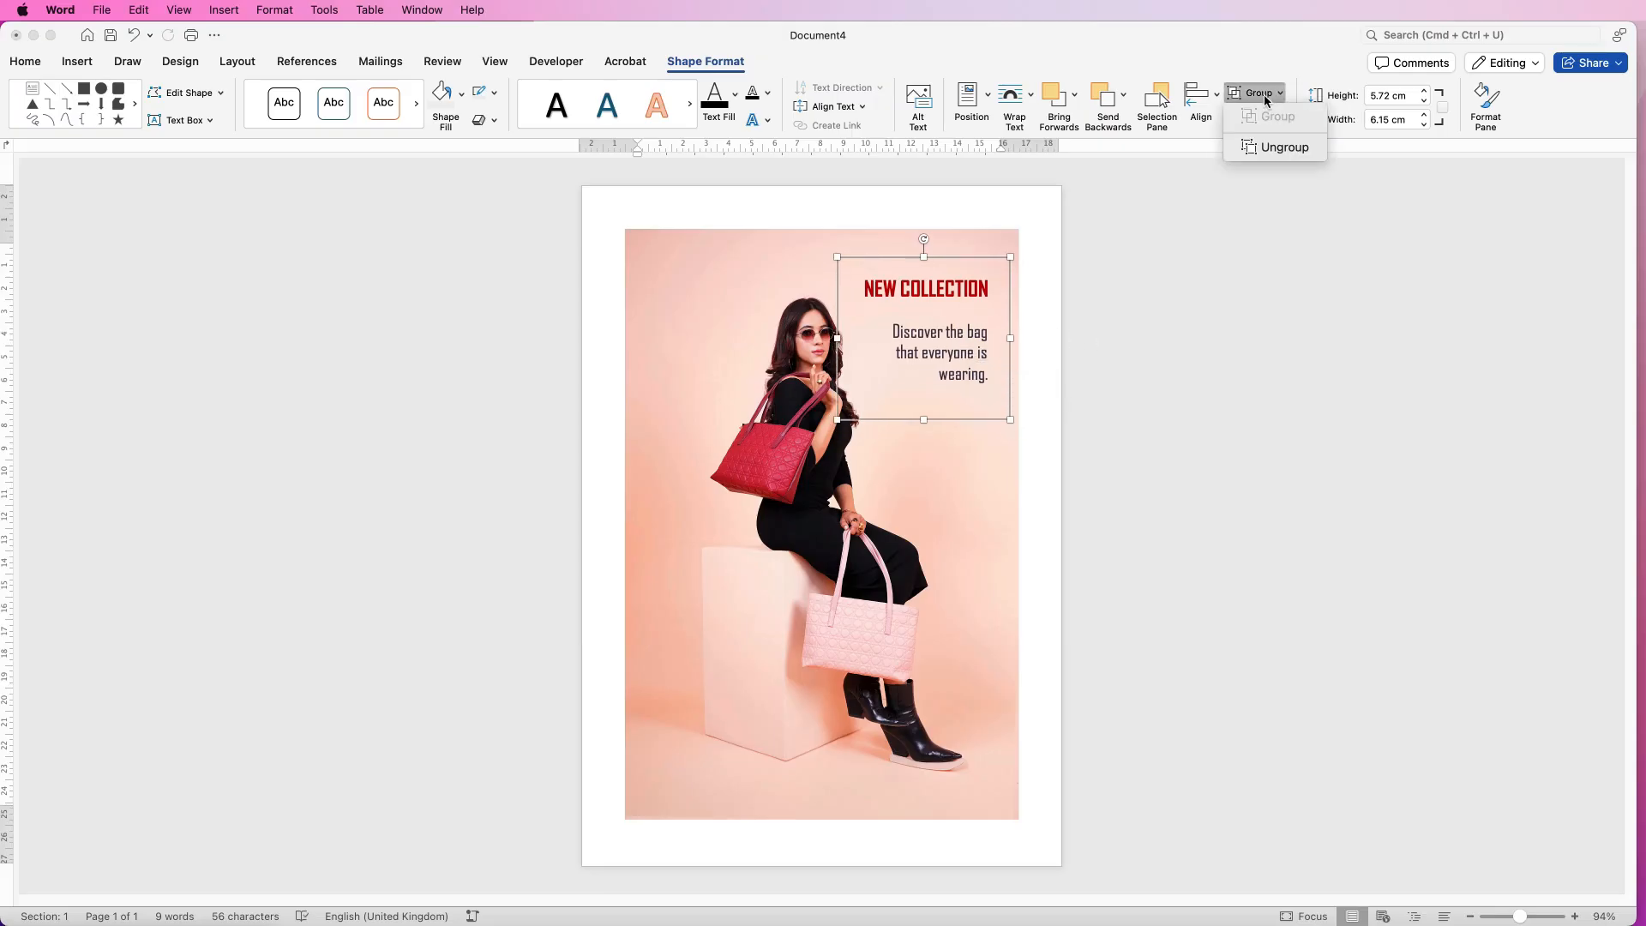
left_click(1268, 147)
left_click(1105, 350)
left_click(954, 363)
left_click_drag(954, 364, 954, 349)
- Align the right edges of the NEW COLLECTION and tagline boxes and group them again
left_click(978, 290, "shift")
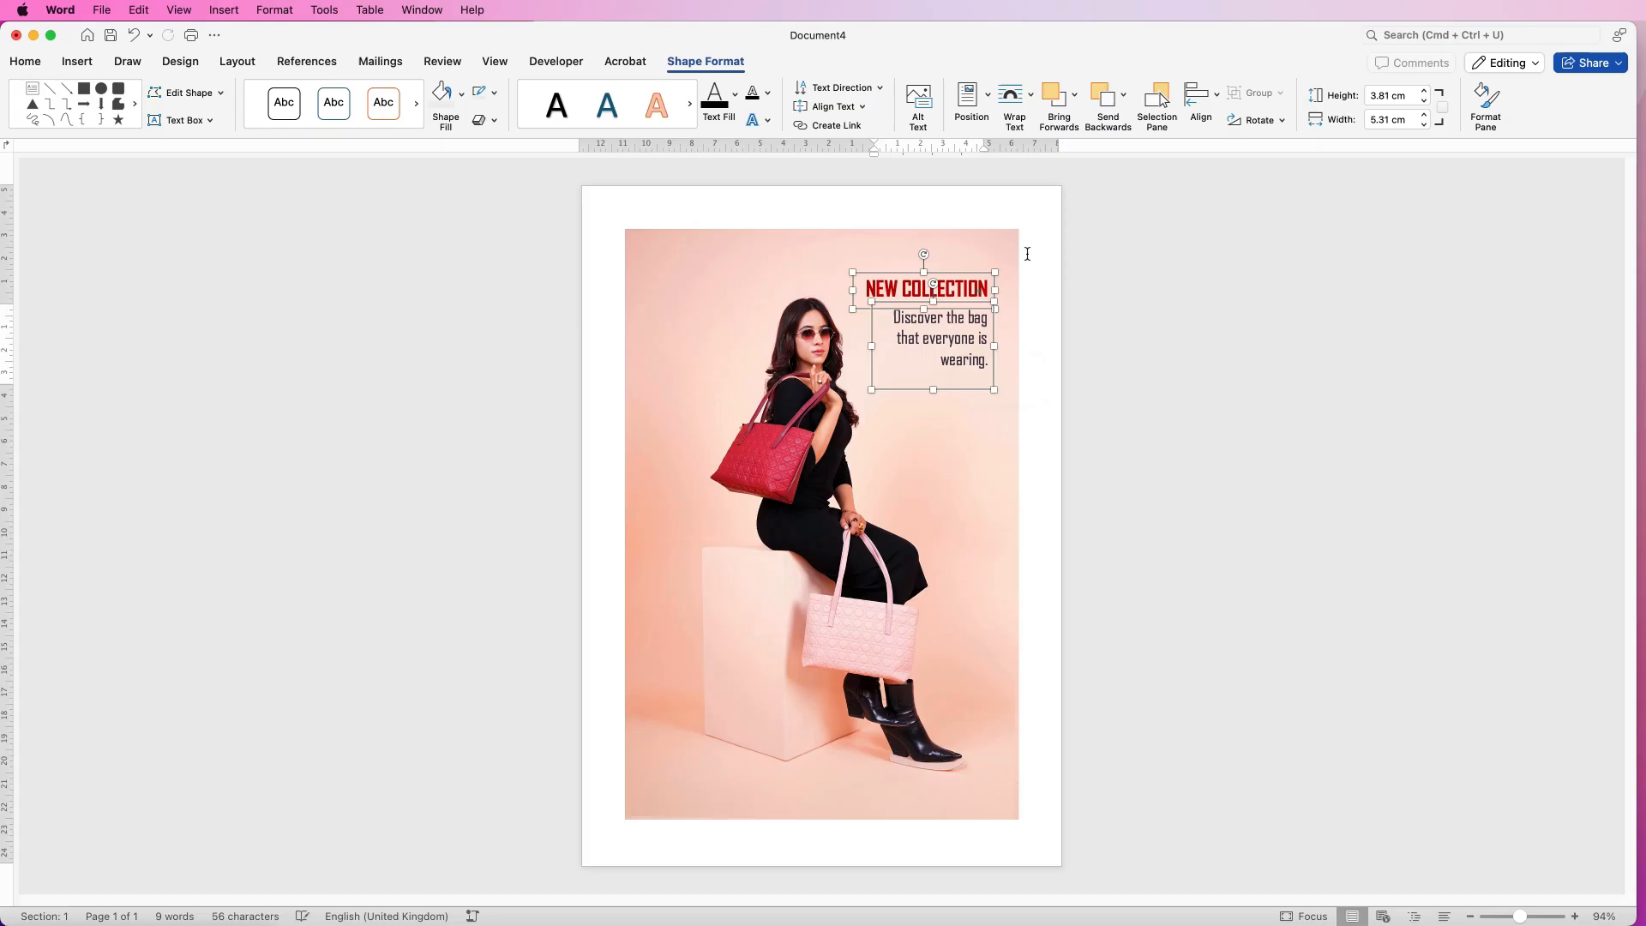
left_click(1207, 106)
left_click(1251, 185)
left_click(1266, 94)
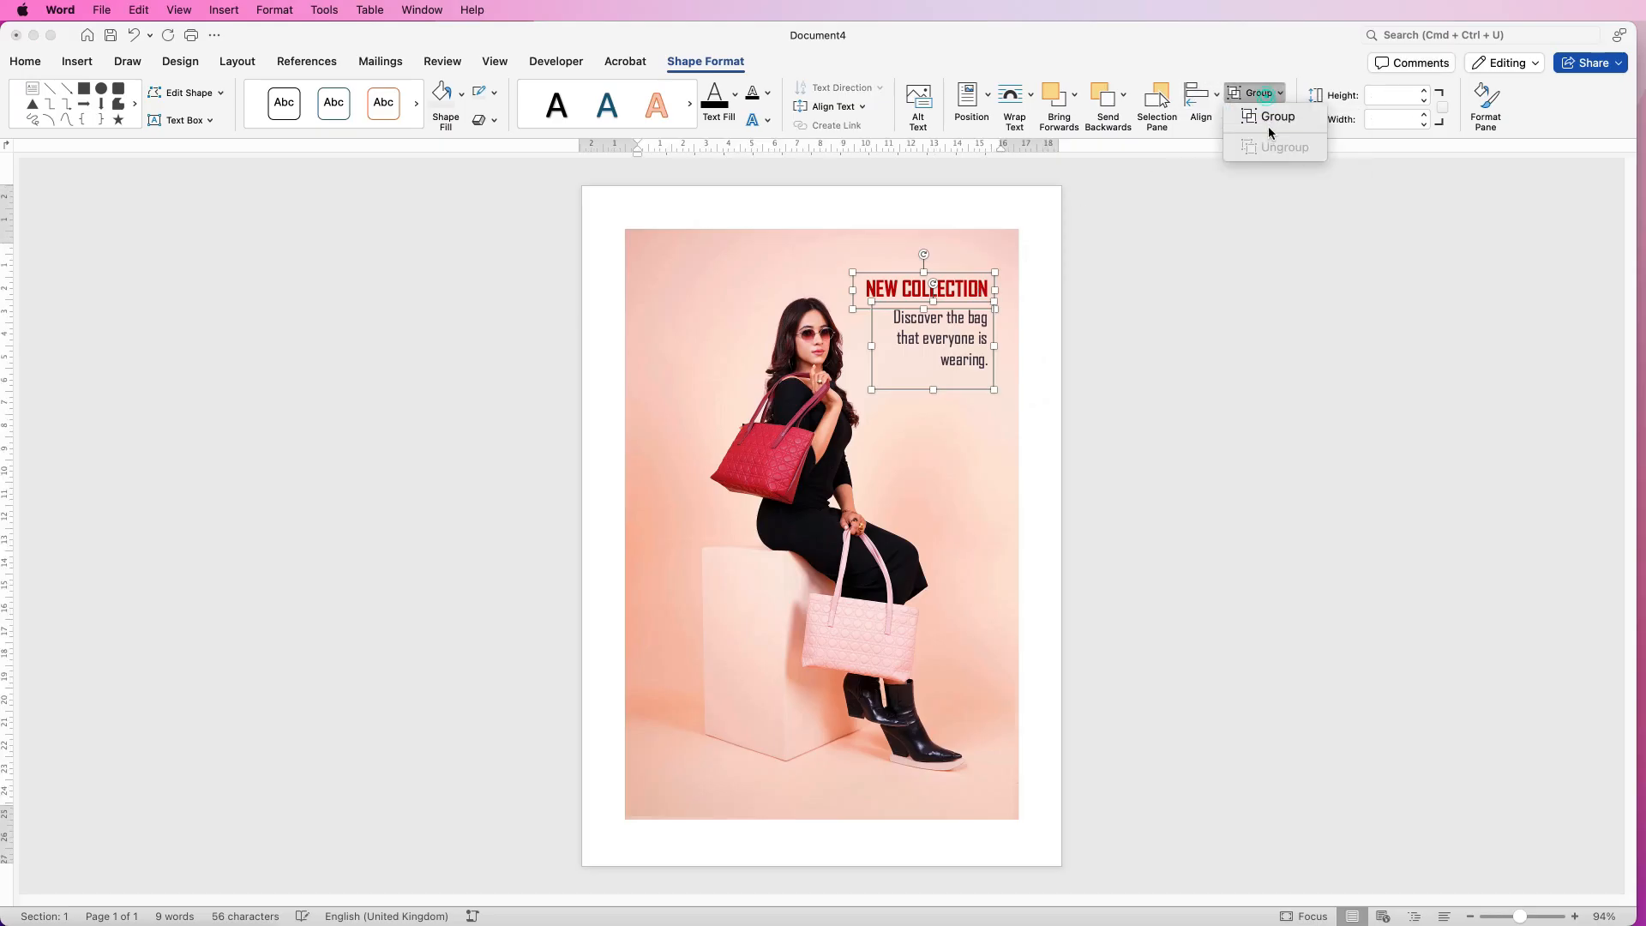
left_click(1276, 117)
- Duplicate the grouped text onto the lower-left part of the photo and ungroup the copy
left_click_drag(983, 364, 751, 779)
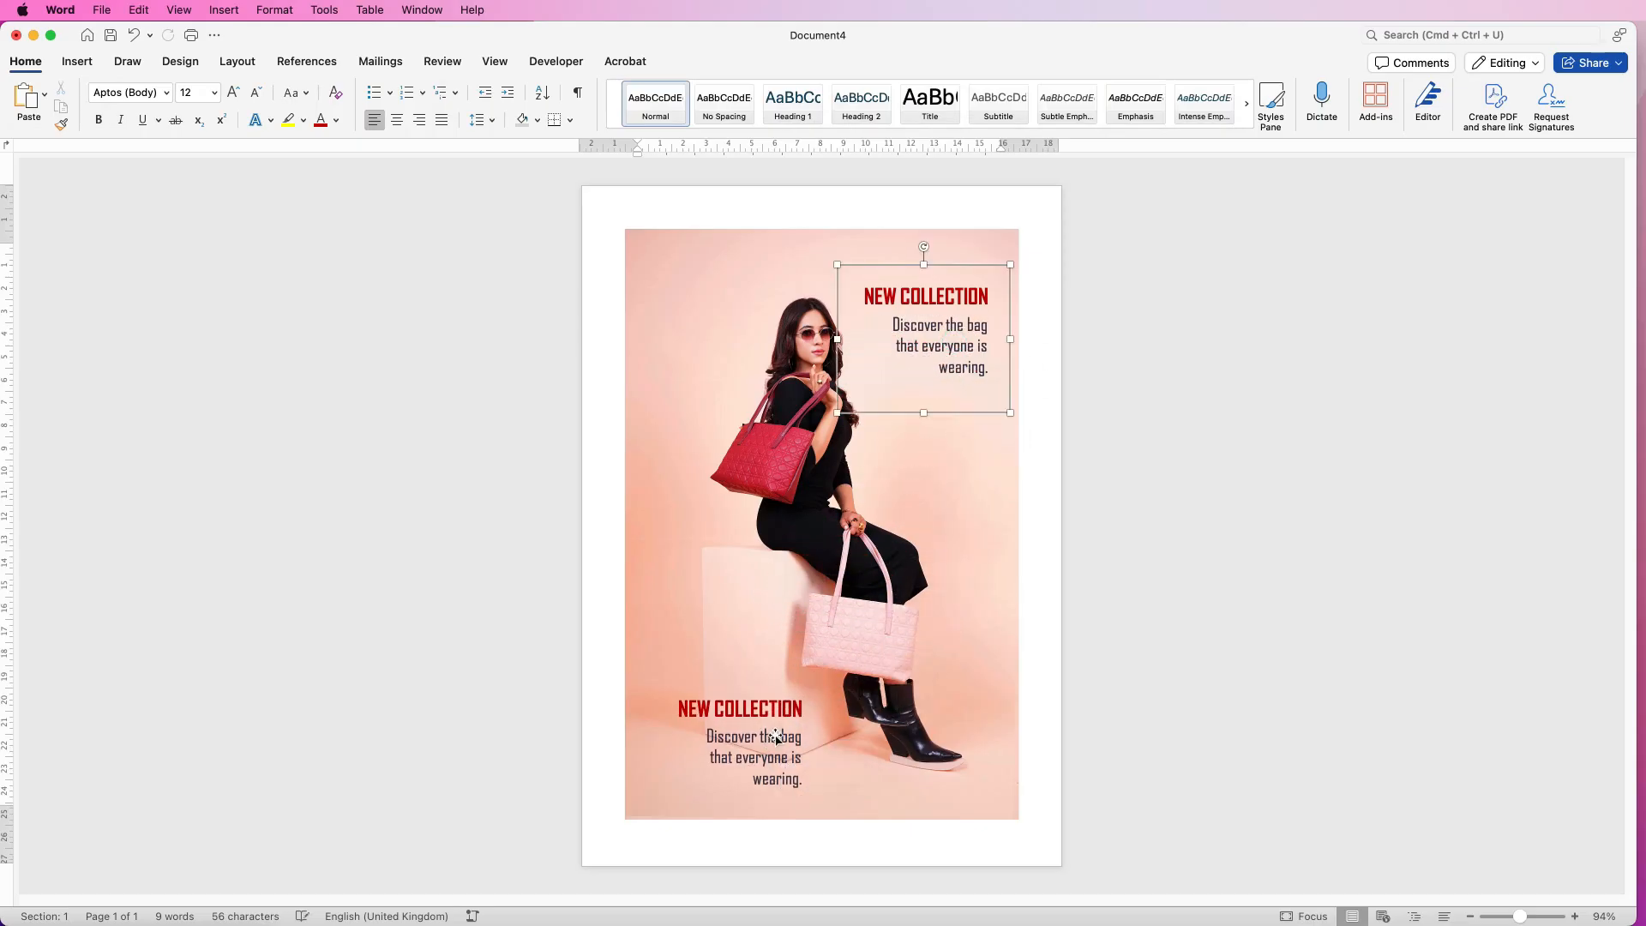
left_click(780, 748)
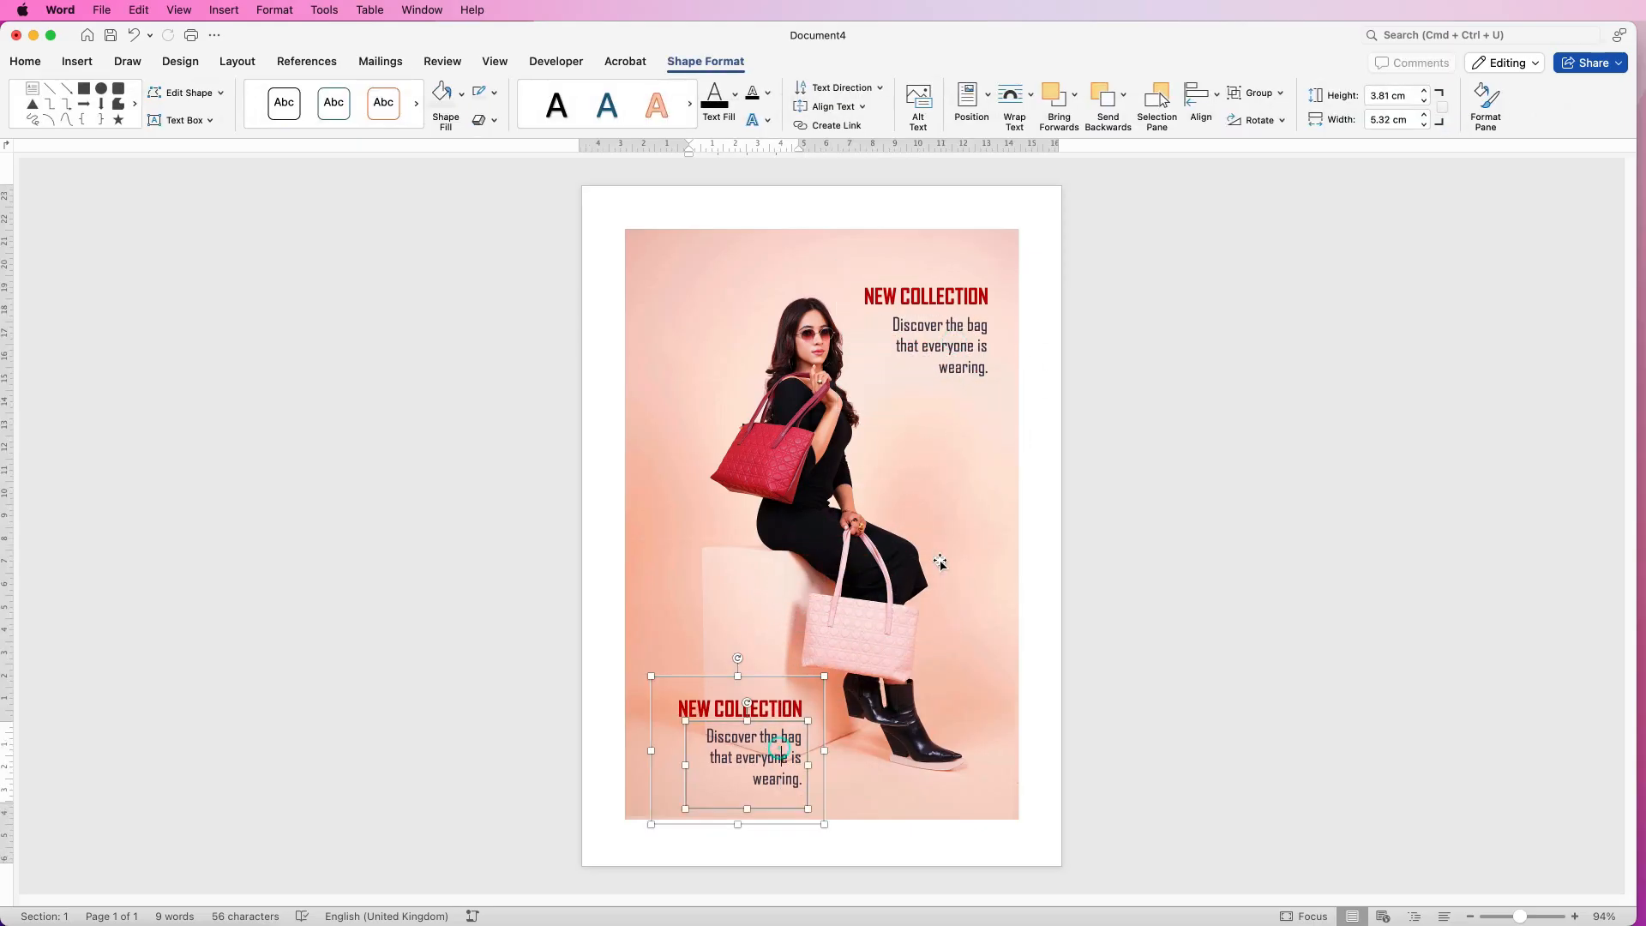
left_click(1258, 93)
left_click(1259, 147)
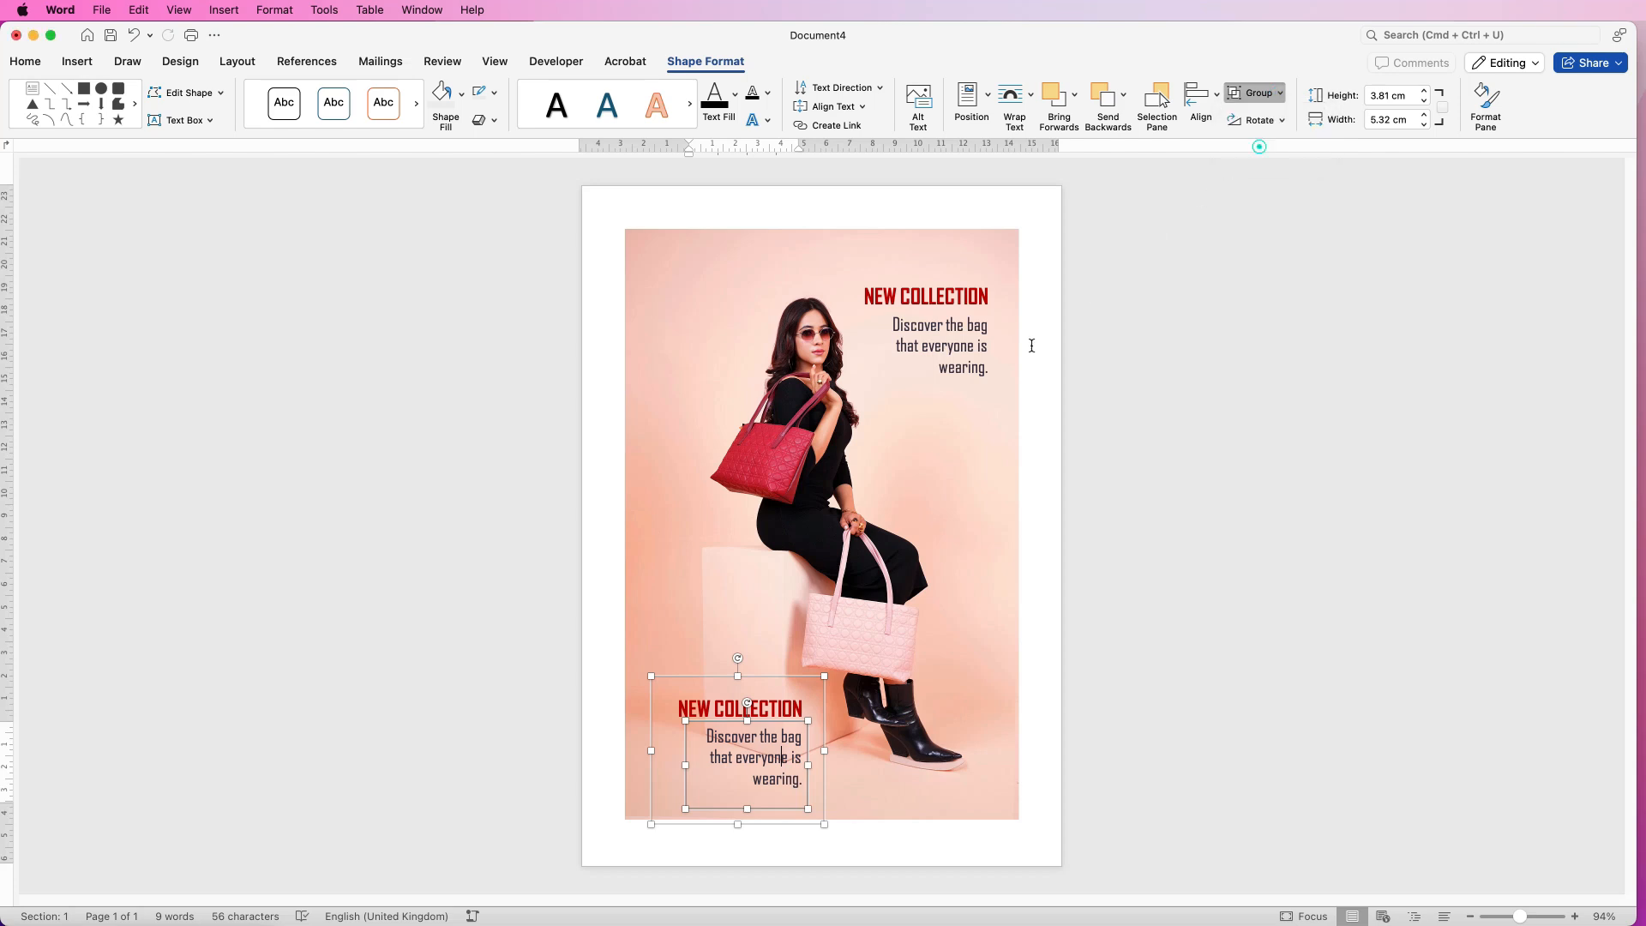
- Delete the copied tagline and stretch the copied heading box to about 10 cm wide along the photo's bottom edge
left_click(741, 703)
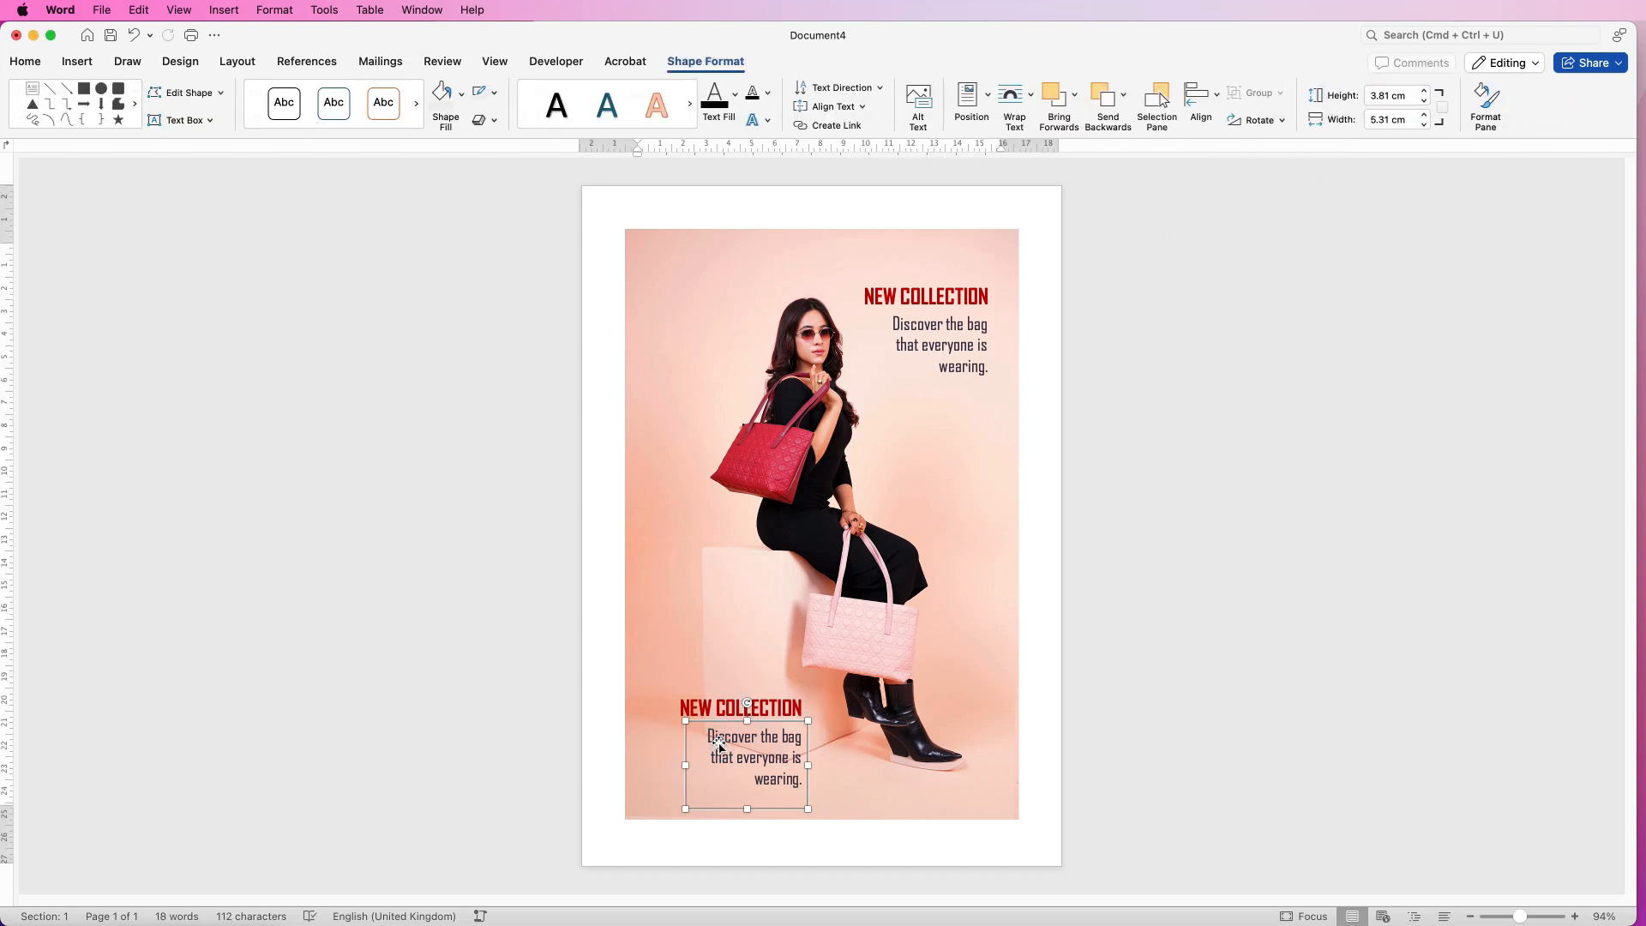
left_click_drag(742, 708, 872, 777)
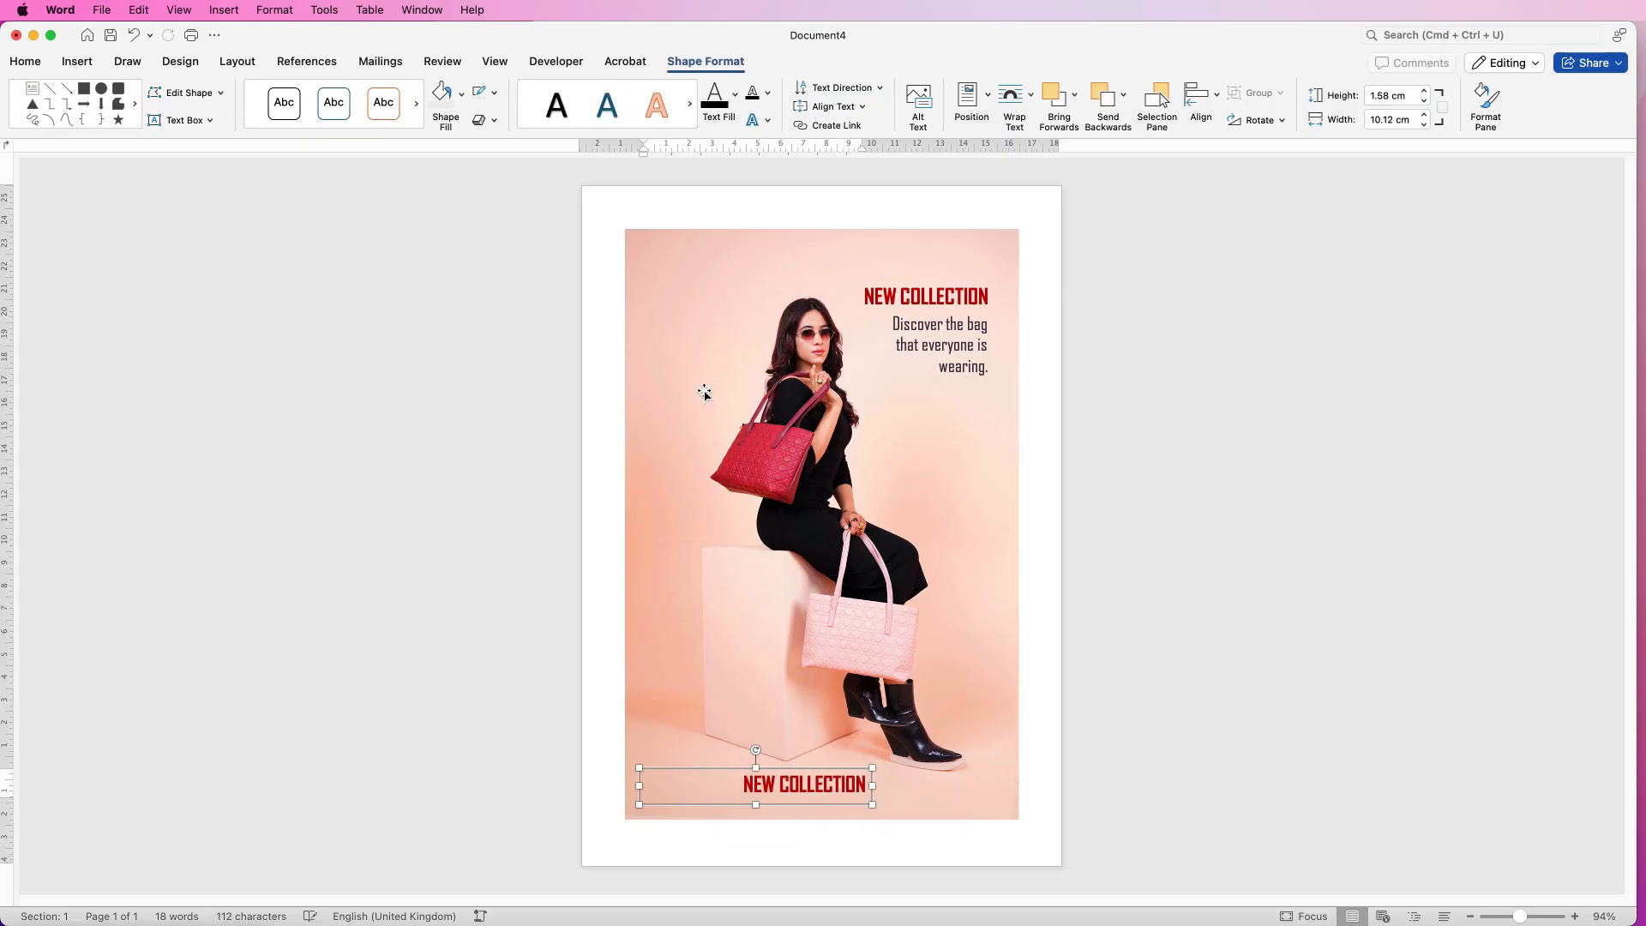
- Left-align the copied heading and replace its text with HEMLES
left_click(26, 61)
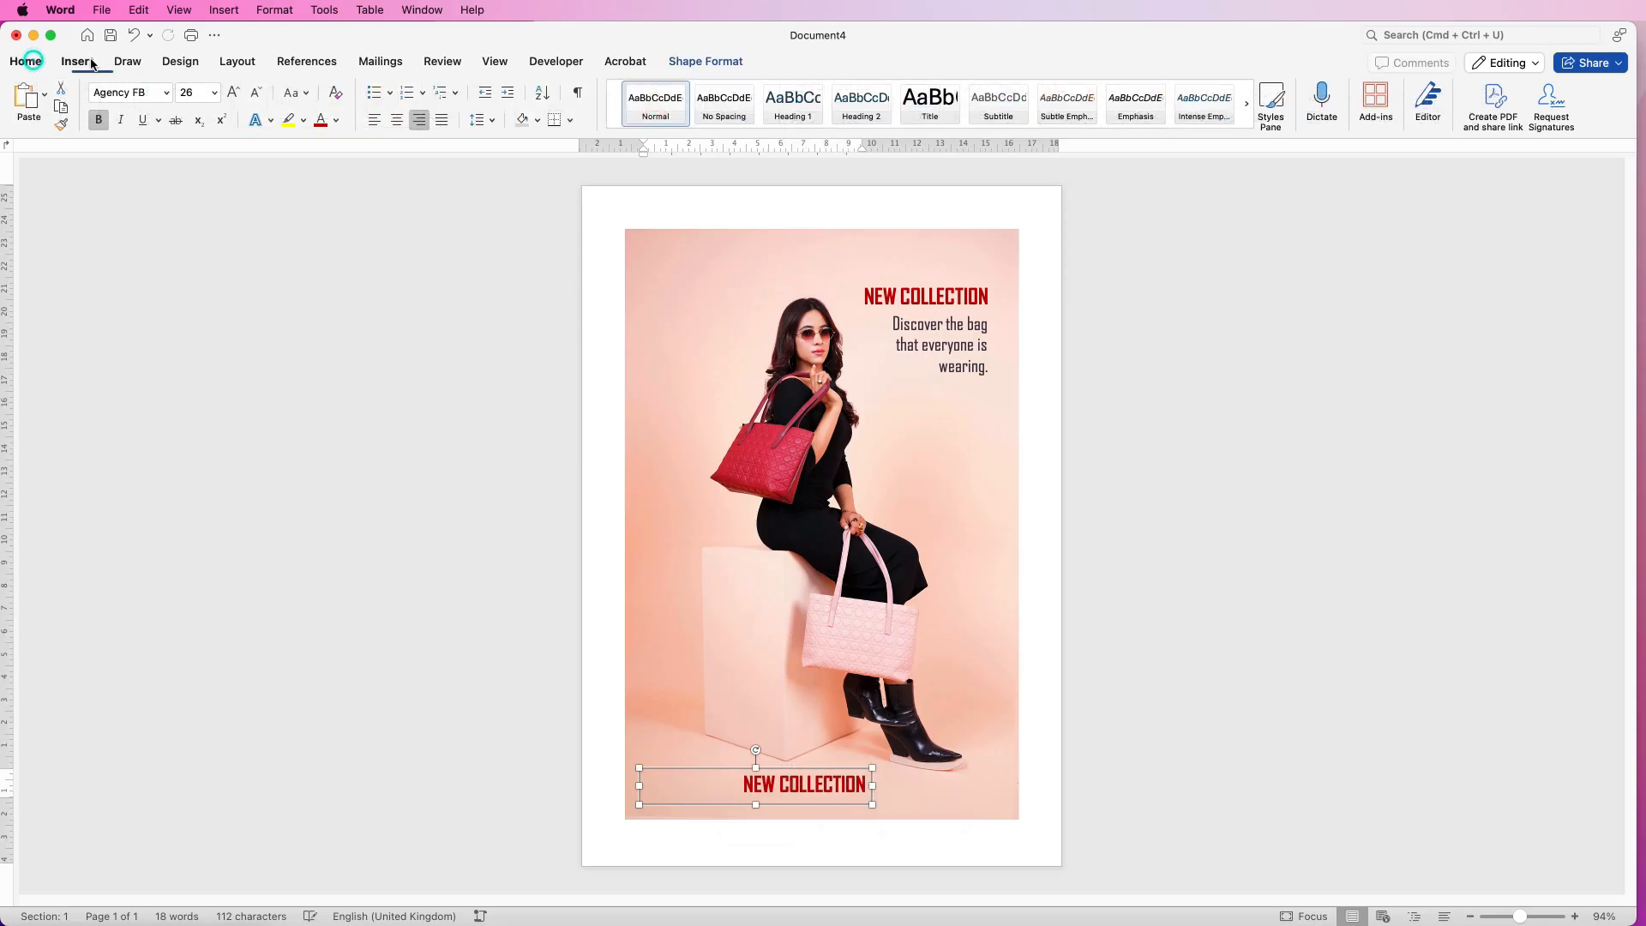
left_click(374, 123)
left_click_drag(705, 787, 646, 787)
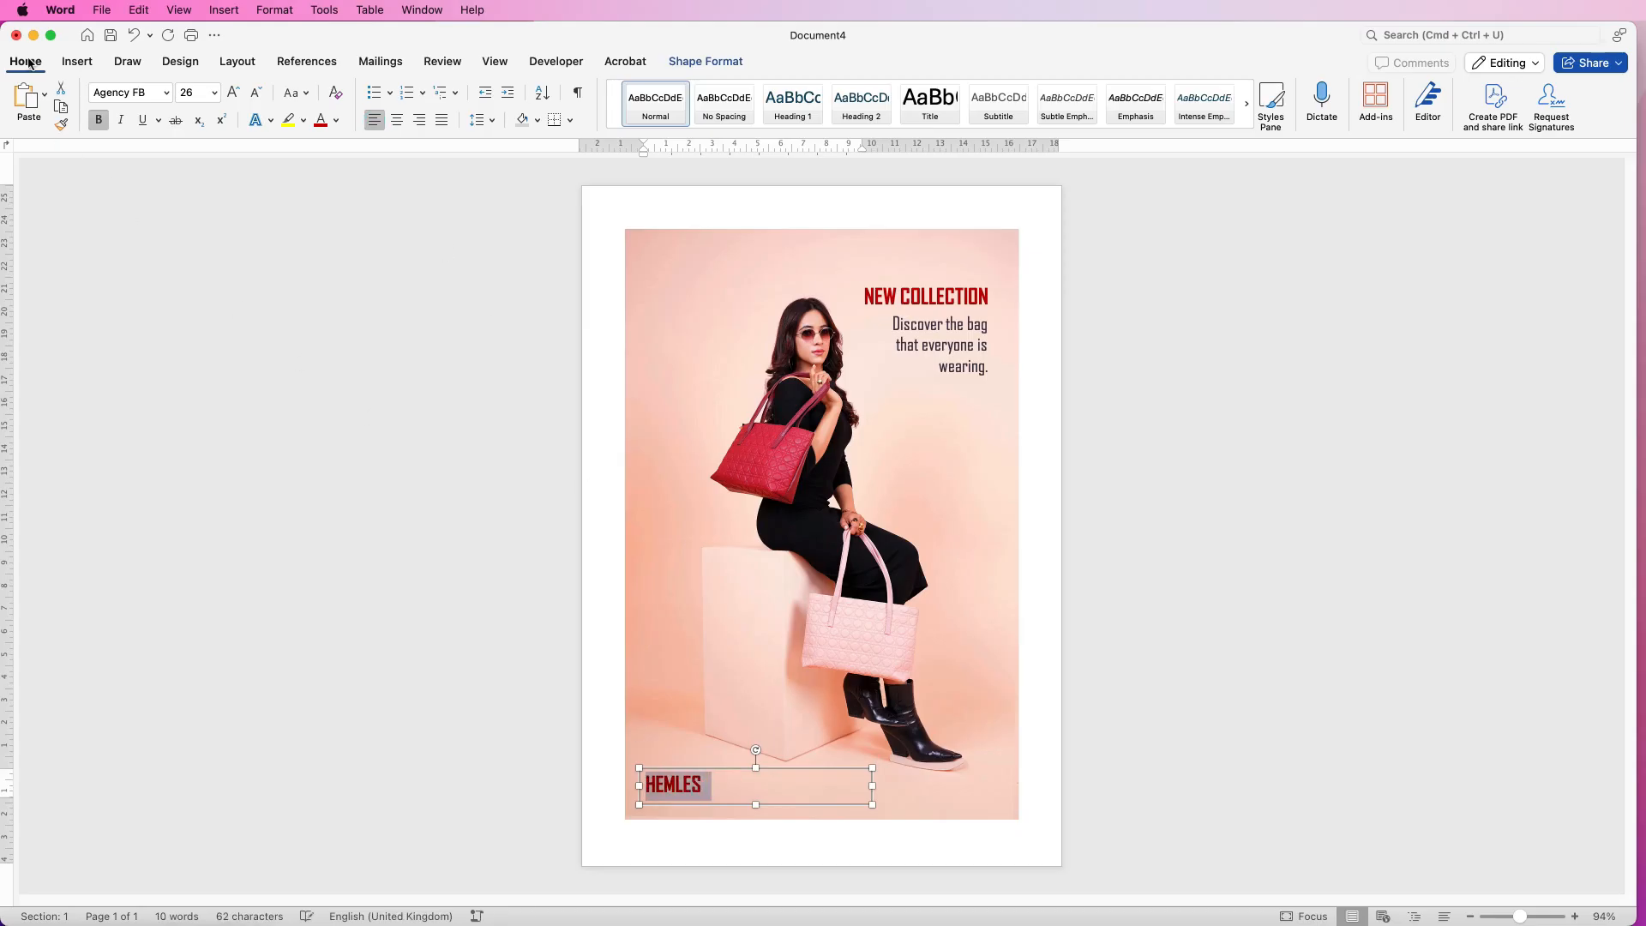
left_click(334, 122)
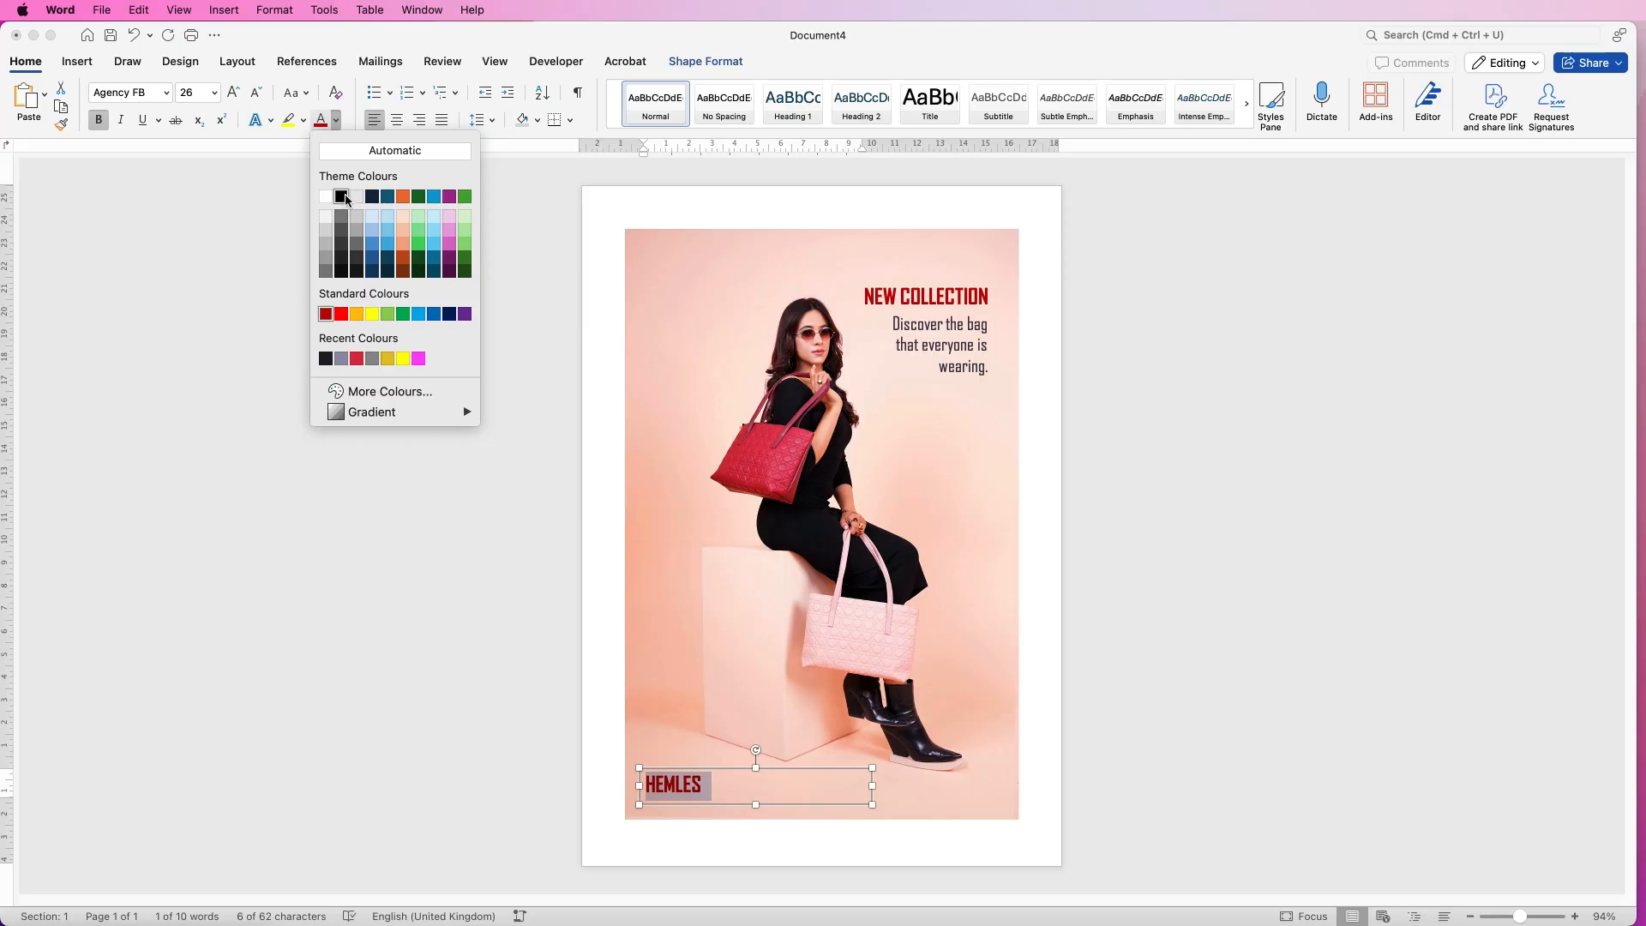
left_click(384, 393)
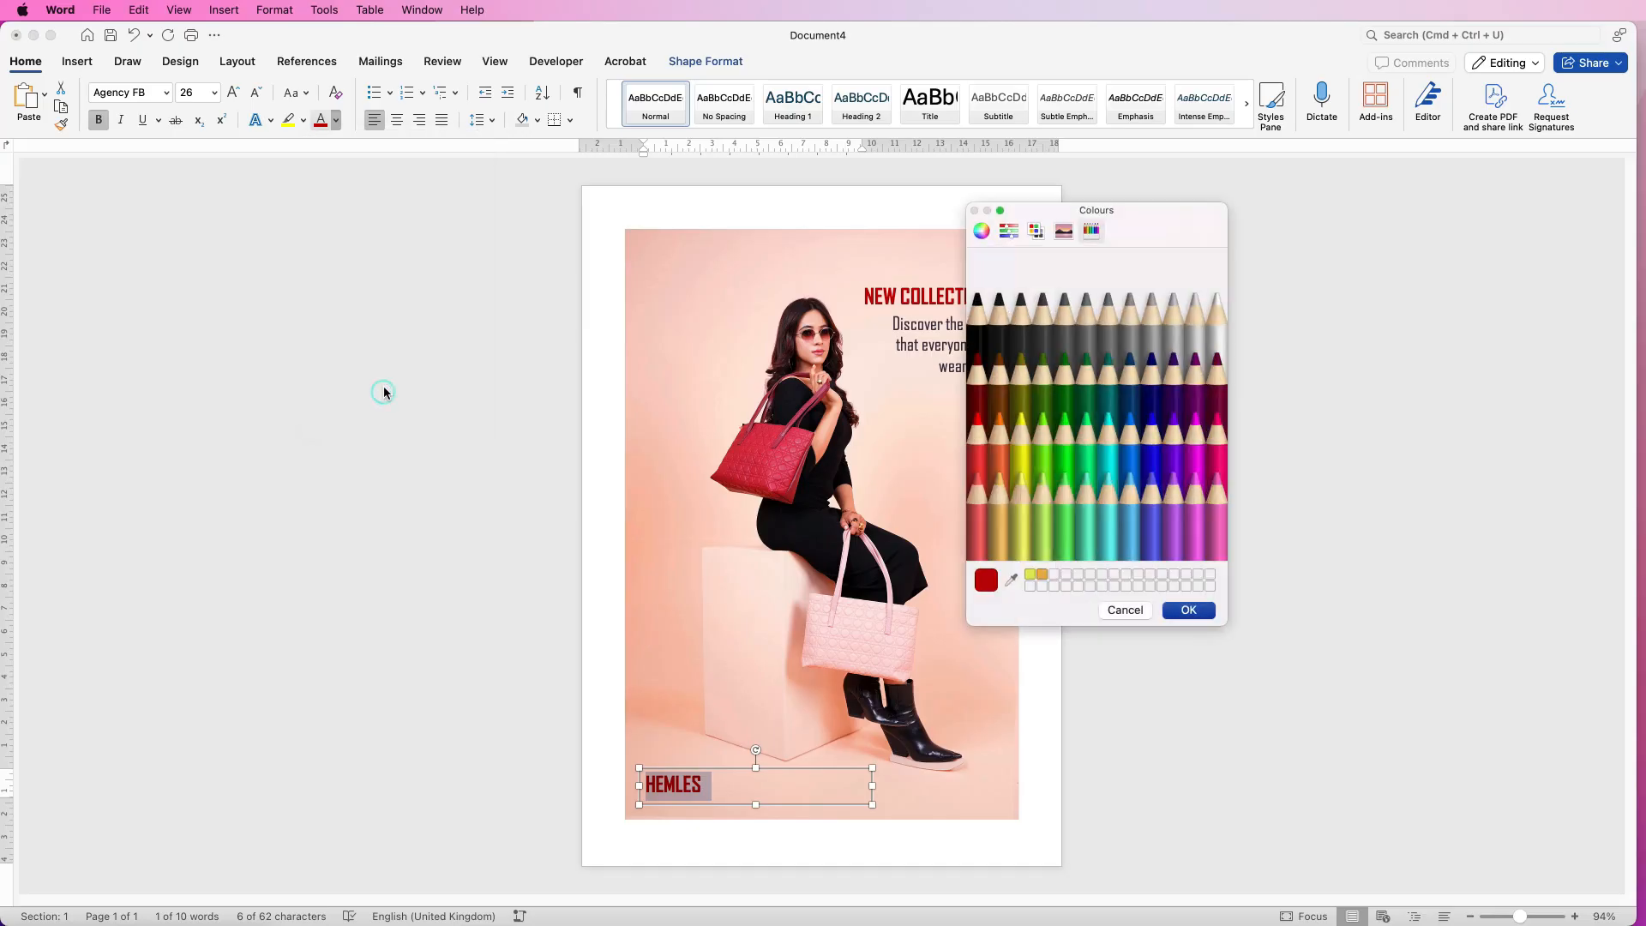
left_click(981, 231)
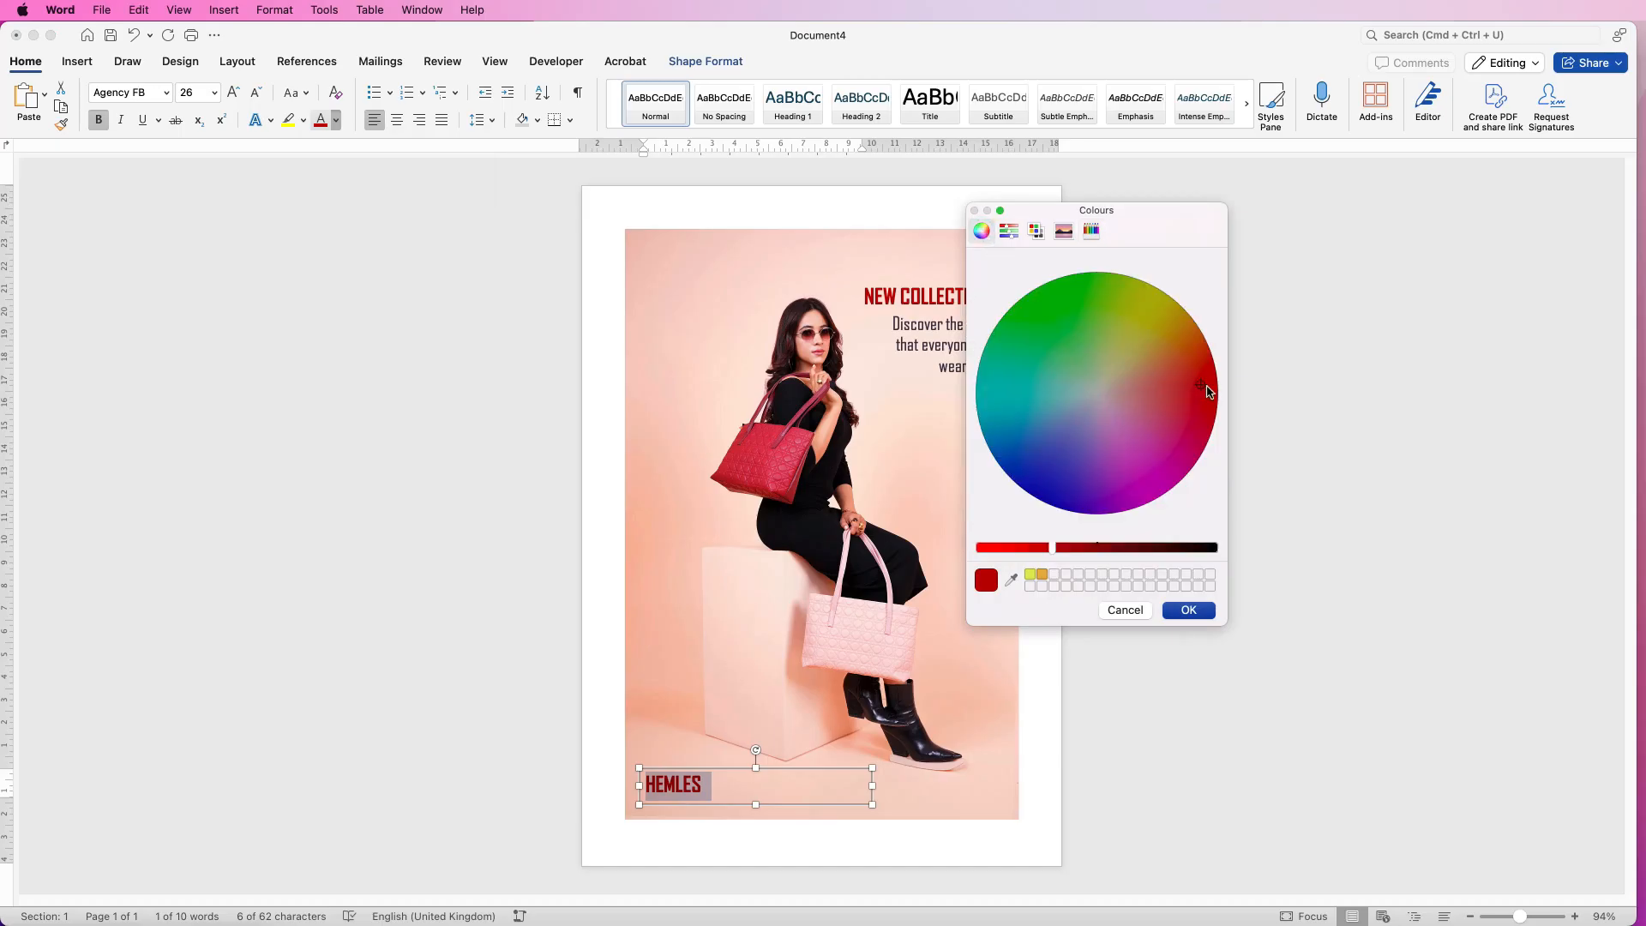
mouse_move(1203, 390)
left_mouse_down()
mouse_move(1146, 415)
mouse_move(1095, 469)
left_mouse_up()
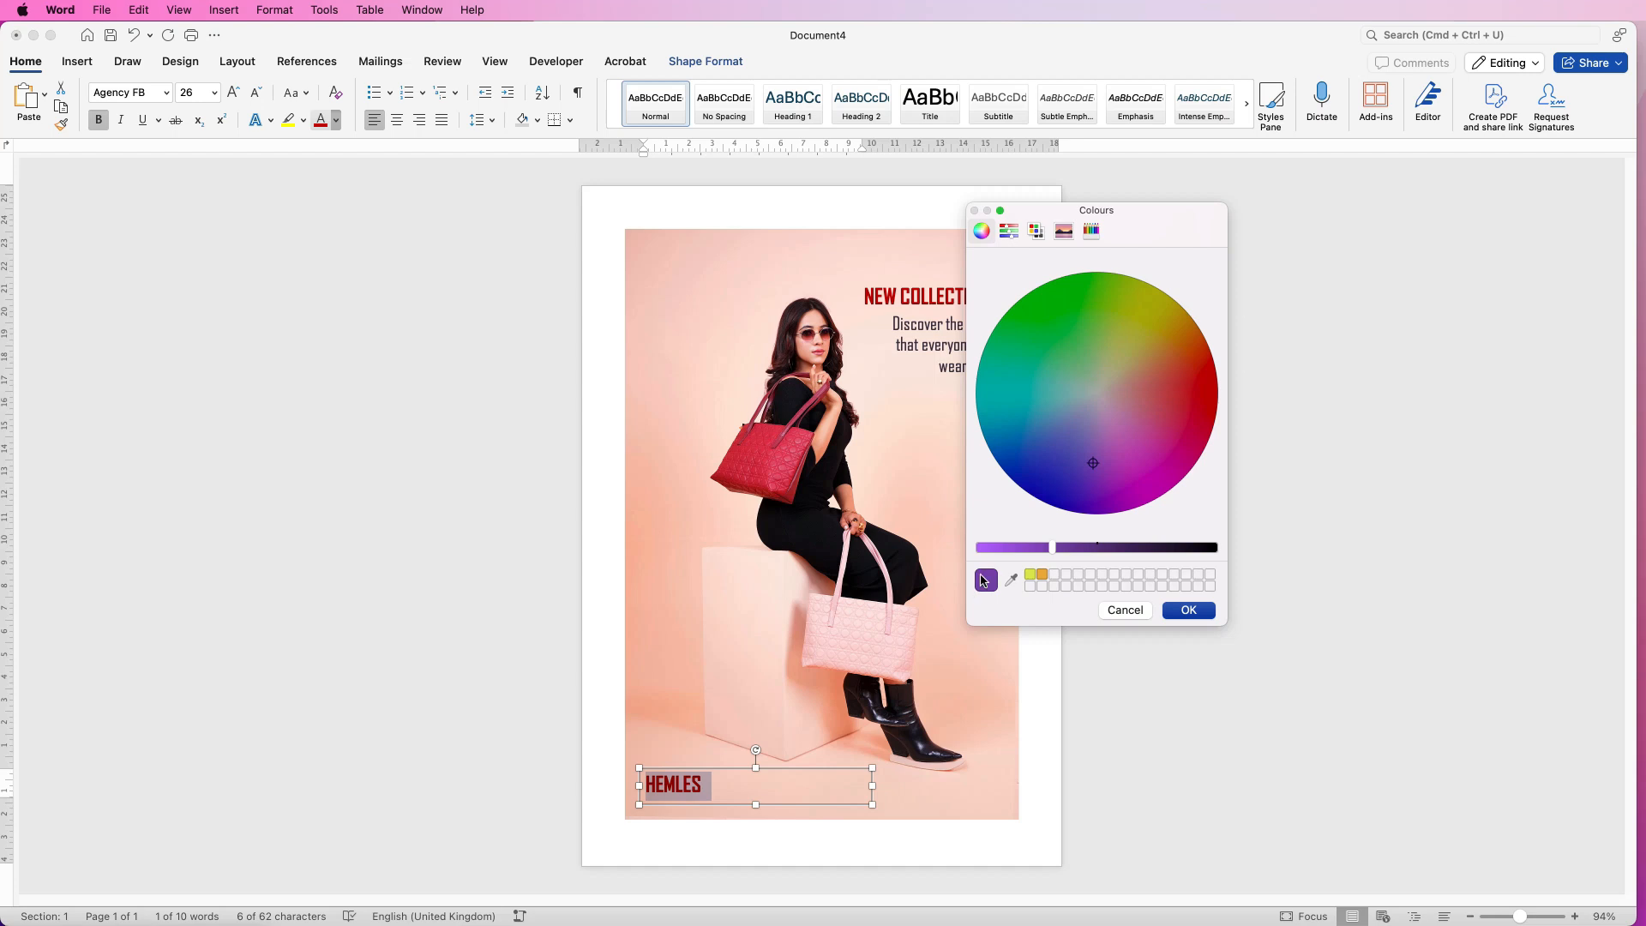
mouse_move(1093, 467)
left_mouse_down()
mouse_move(1077, 415)
mouse_move(1050, 416)
left_mouse_up()
left_click_drag(1052, 549, 1000, 545)
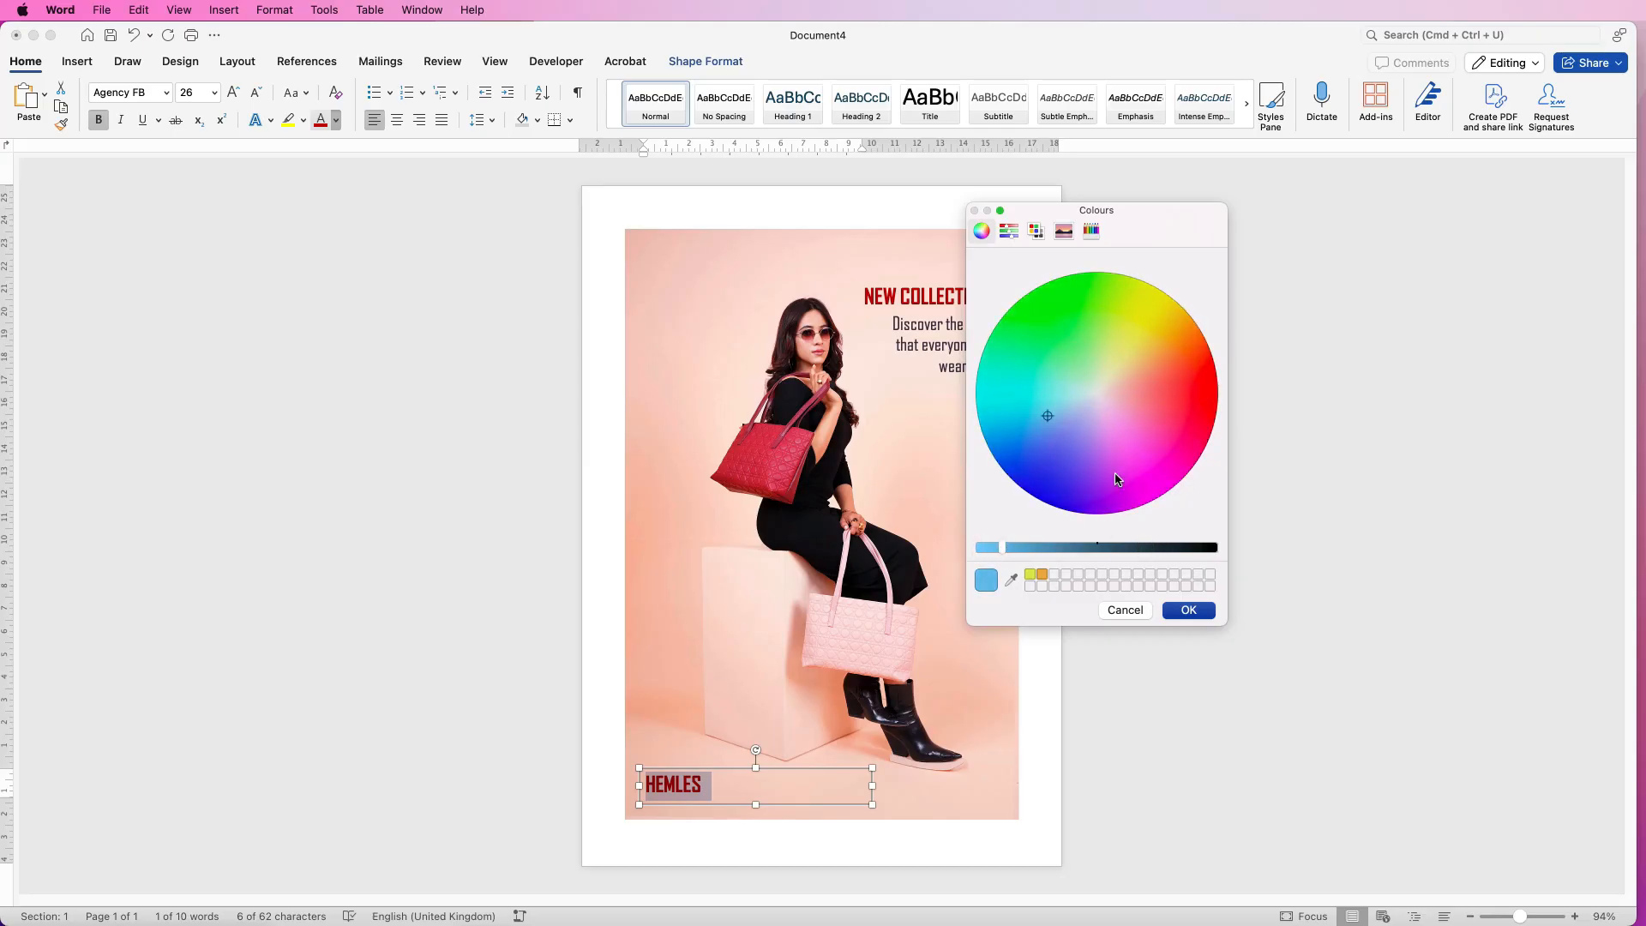
left_click(1124, 611)
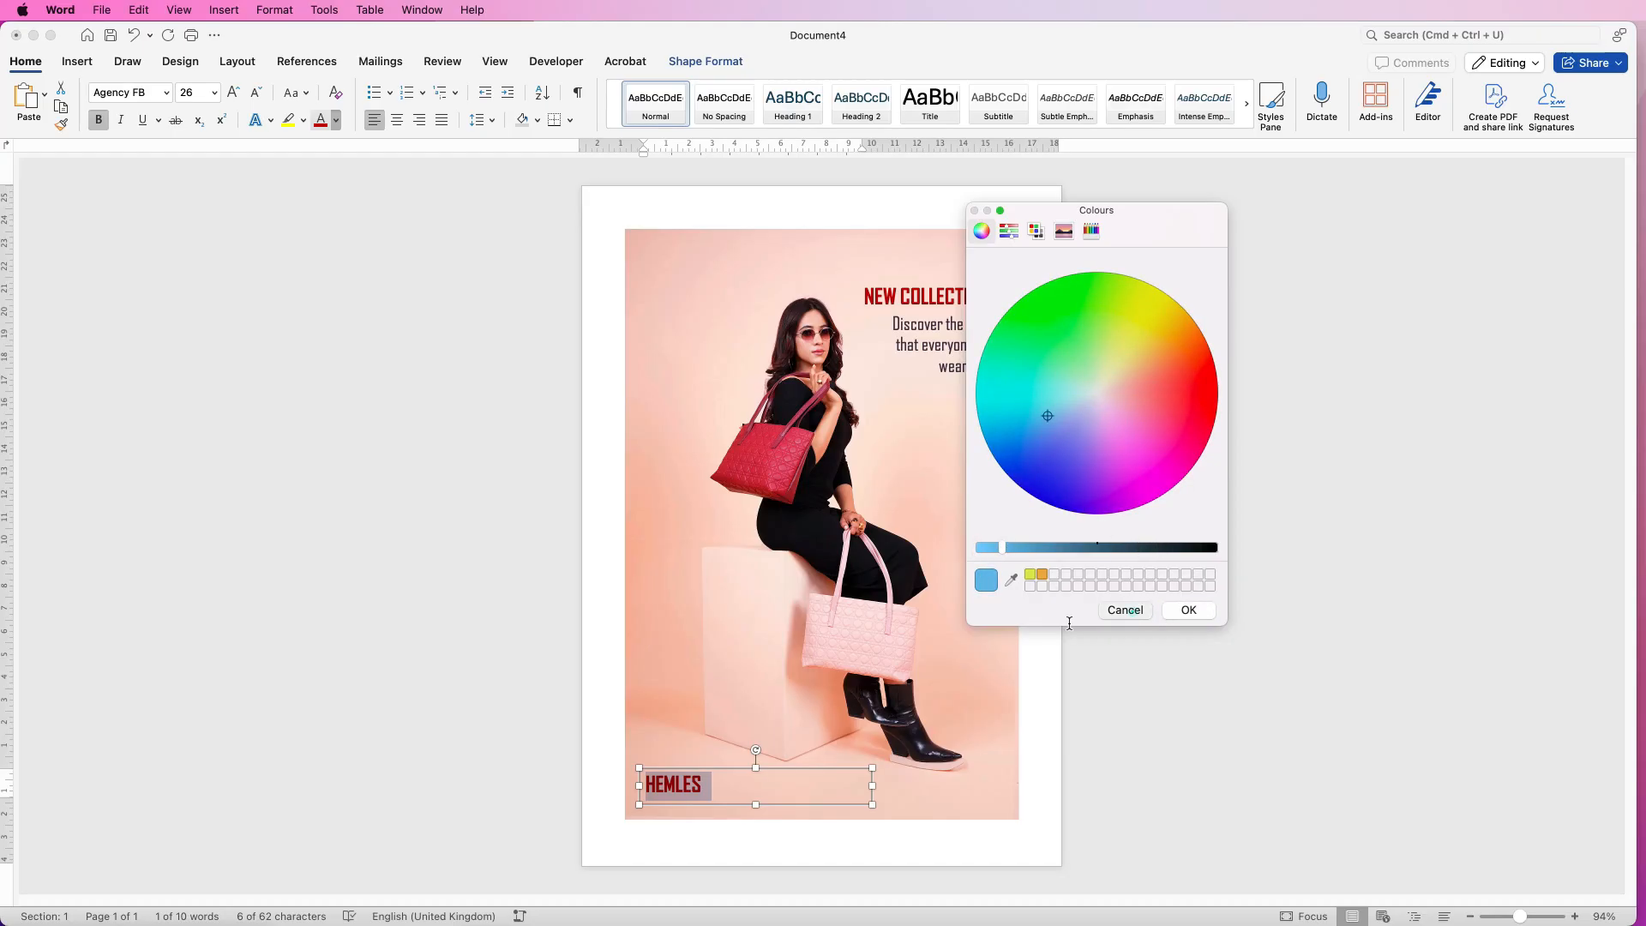
- Colour the HEMLES text black and move its box to the upper-left part of the photo beside the model's head
left_click(337, 122)
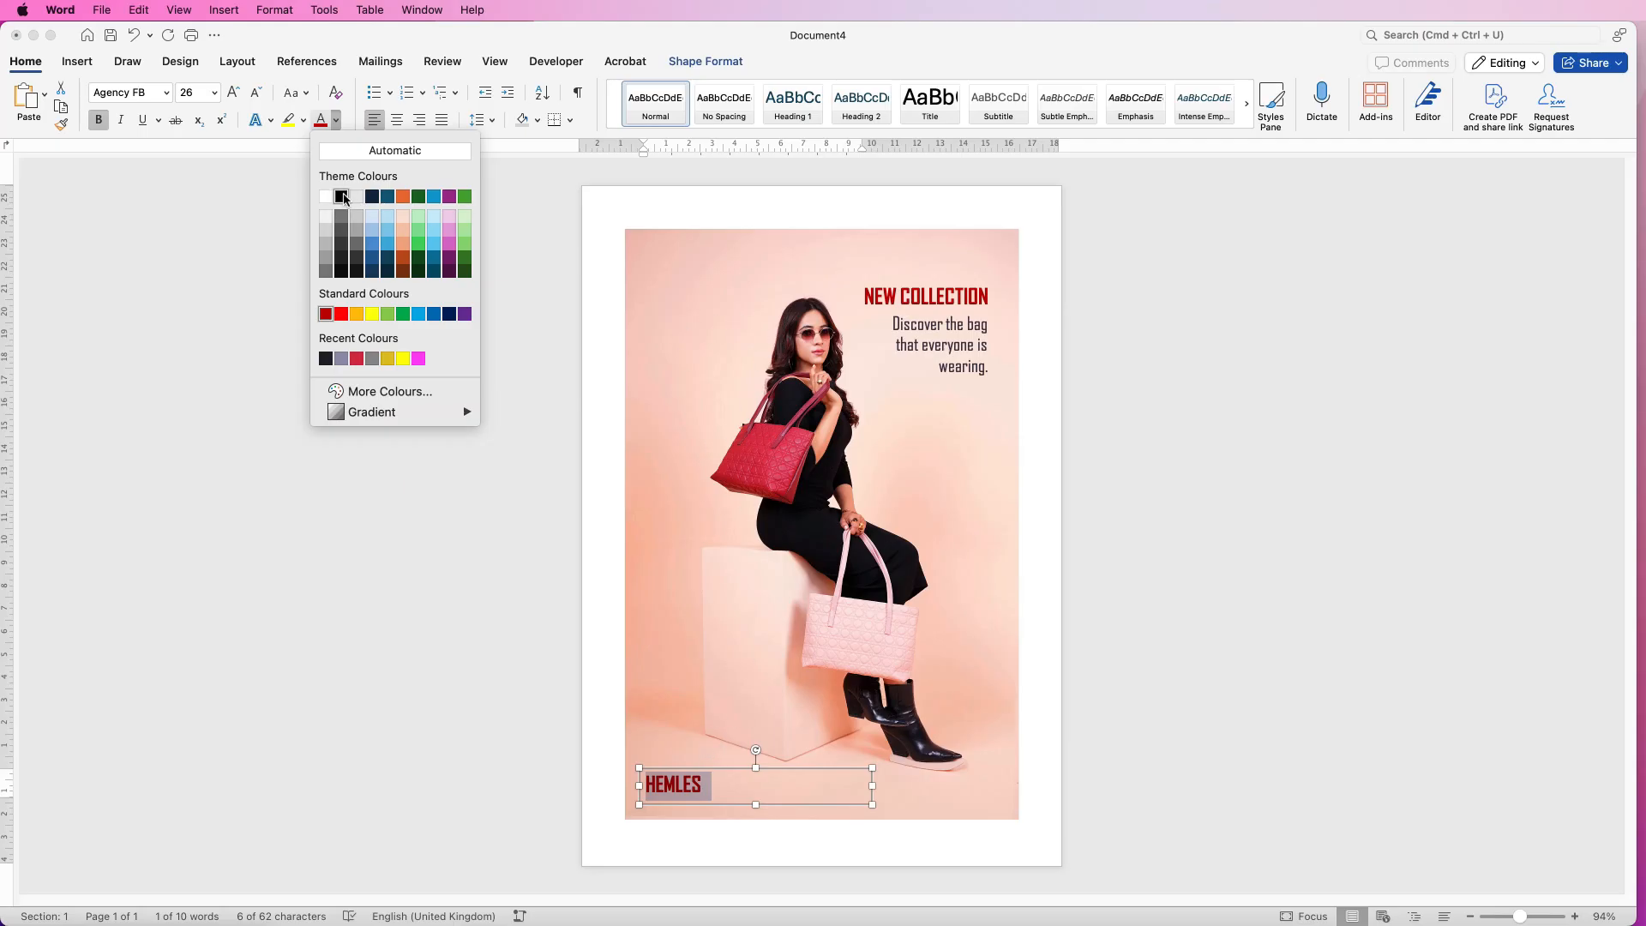
left_click(341, 197)
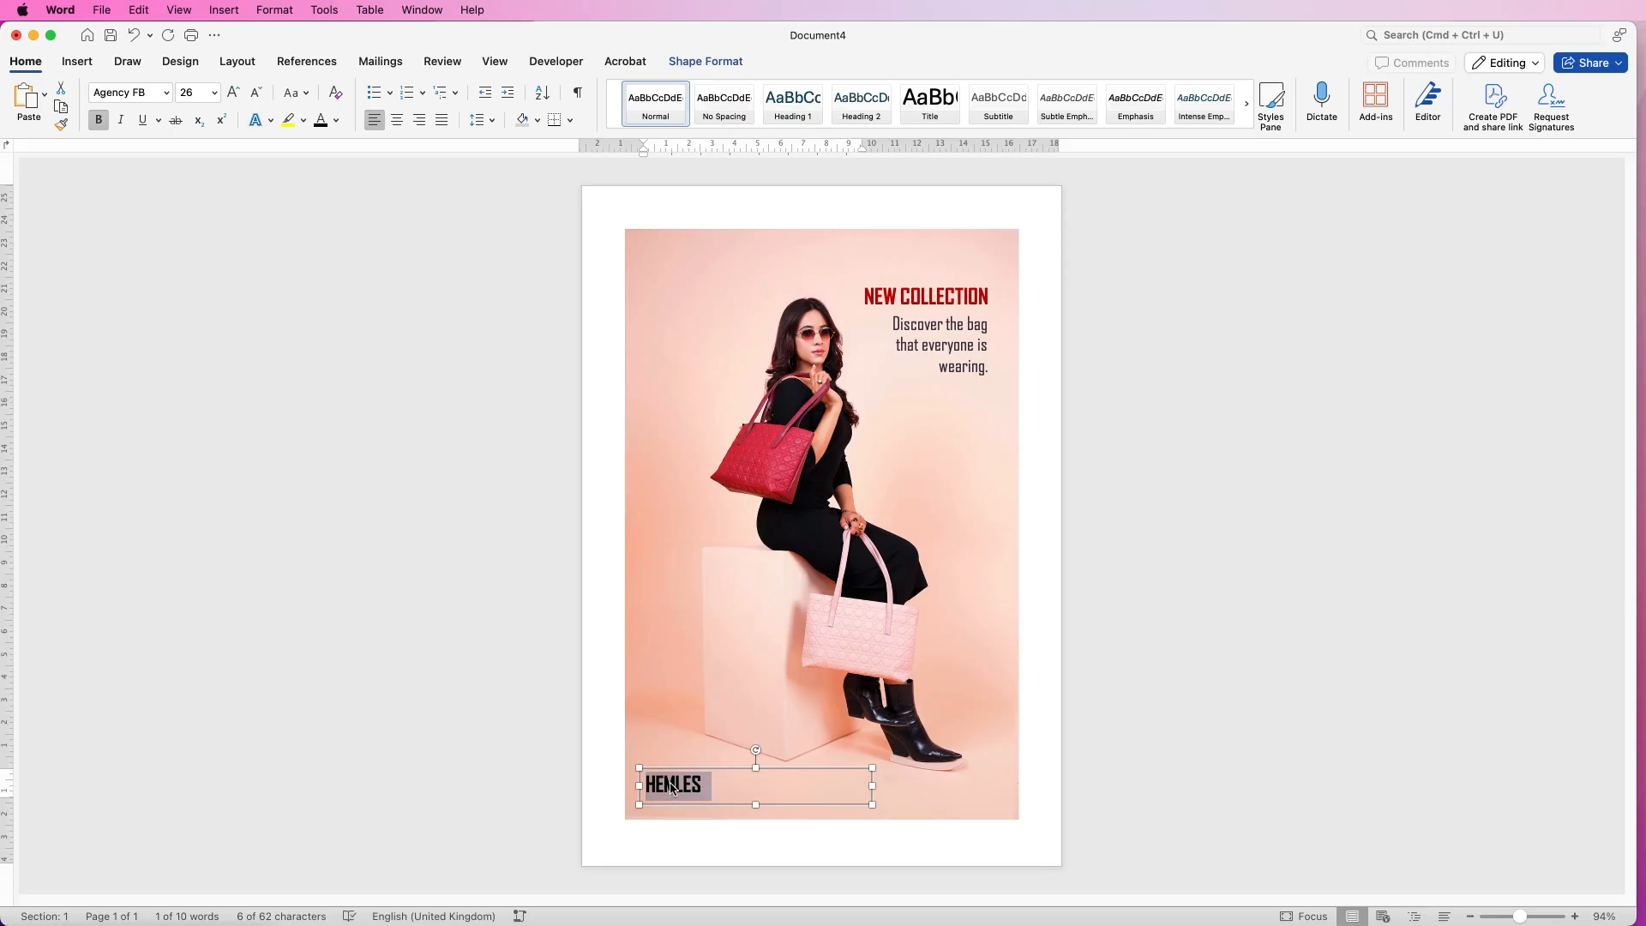
right_click(672, 787)
left_click(693, 463)
left_click(714, 772)
left_click_drag(696, 785, 645, 319)
- Expand the character spacing of the HEMLES text by 5 pt
right_click(670, 325)
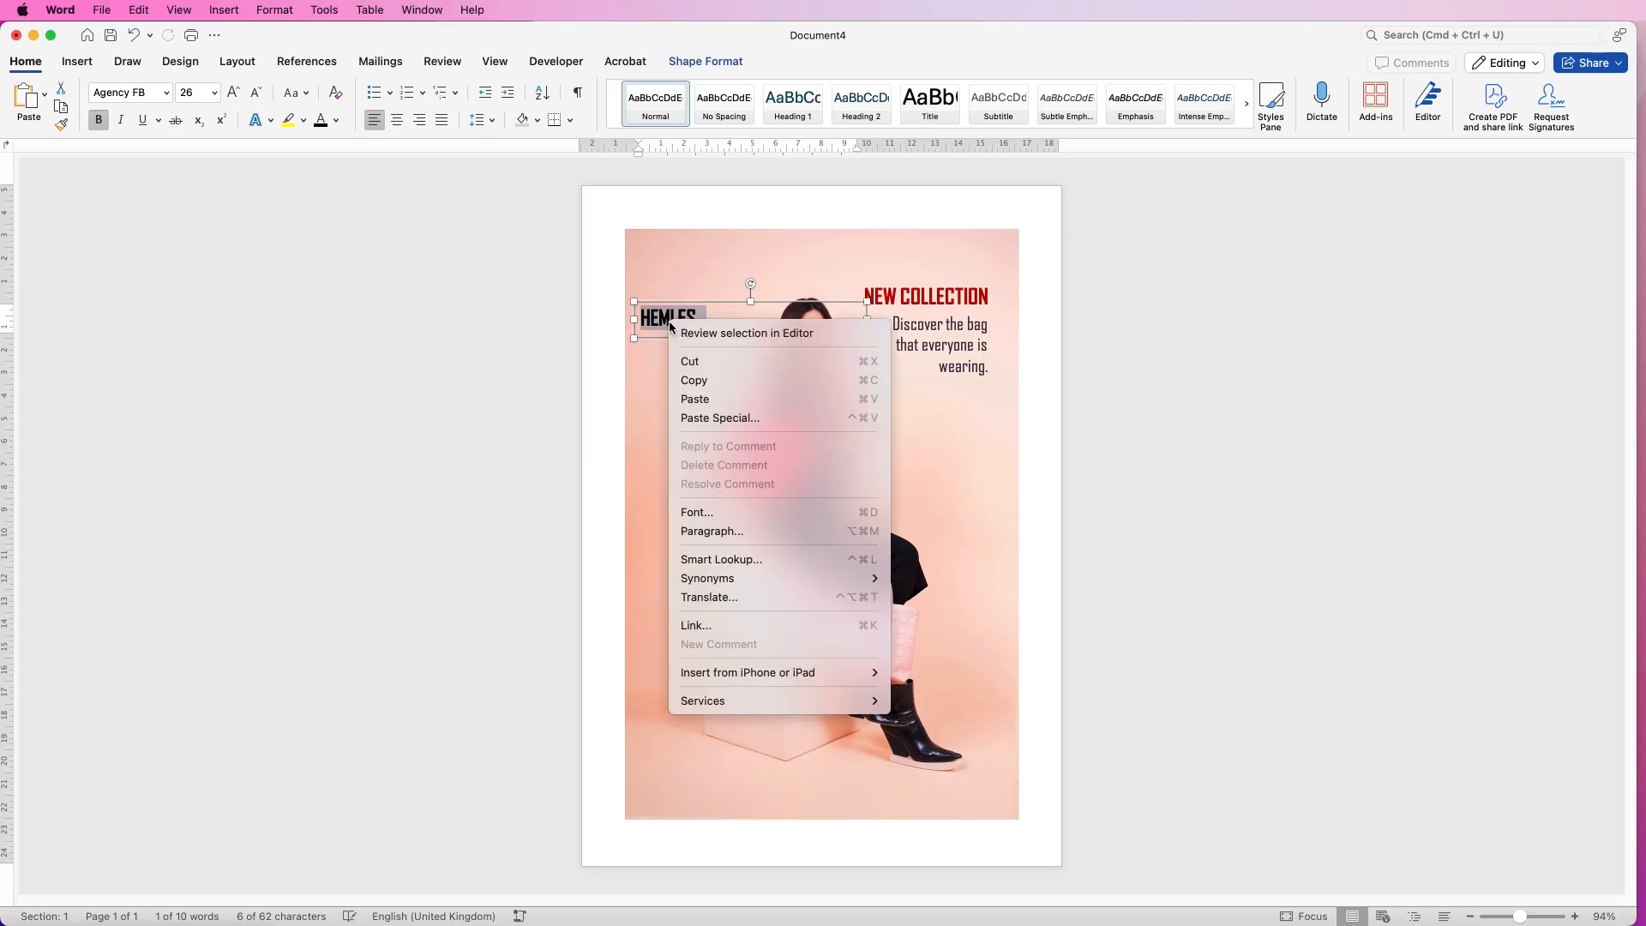
left_click(693, 513)
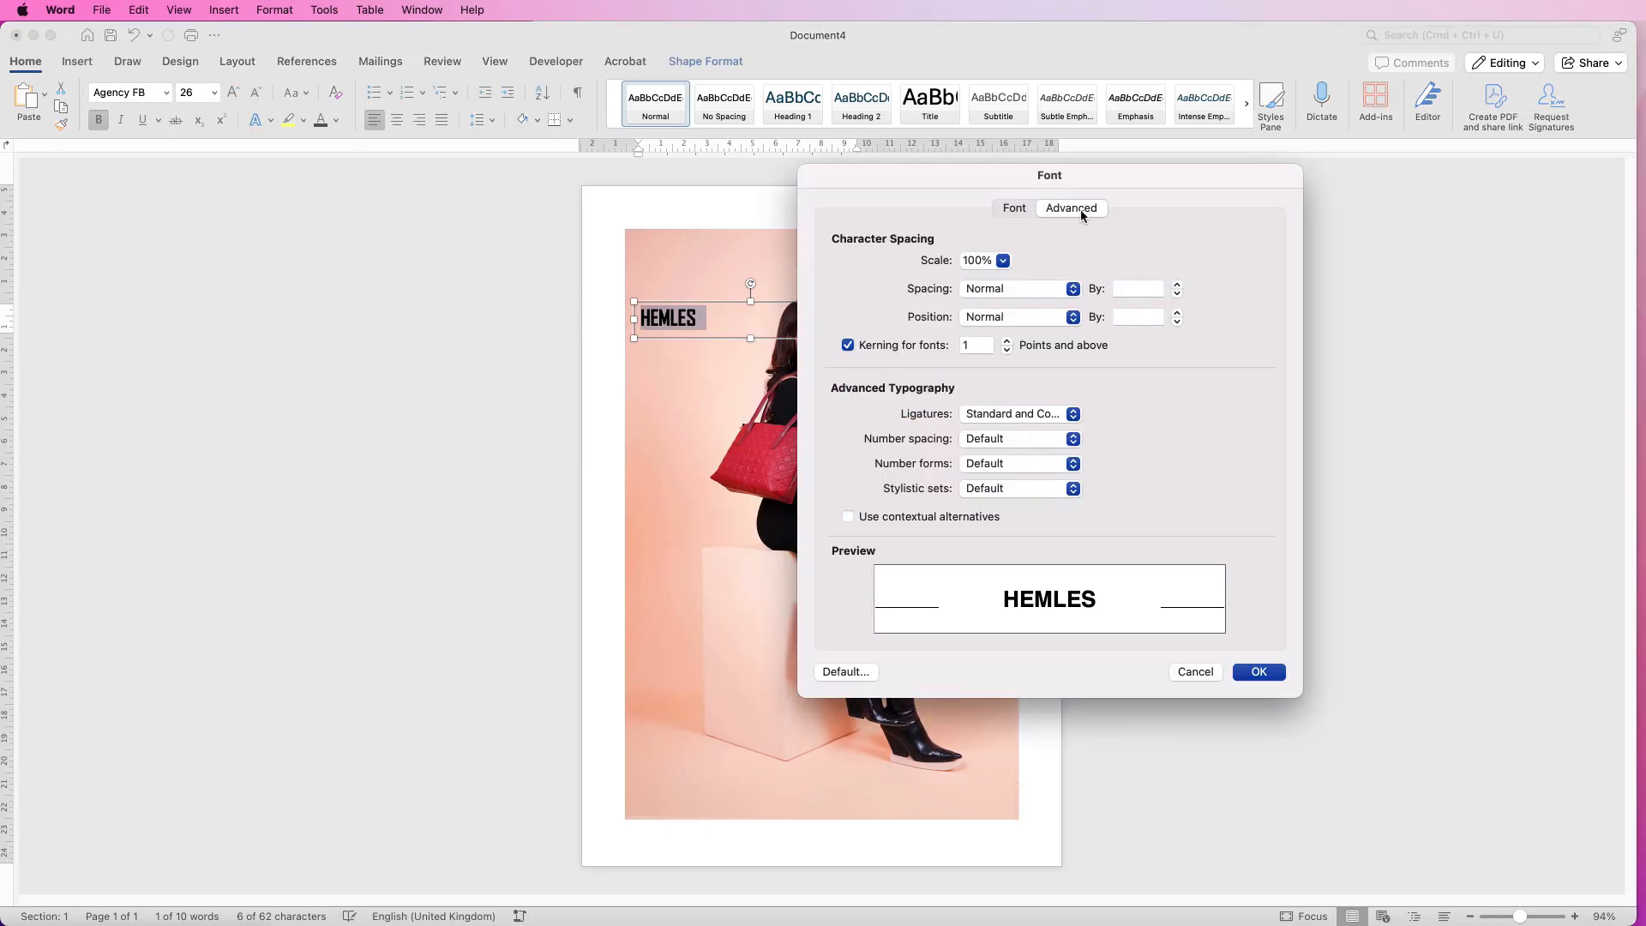
left_click(1033, 289)
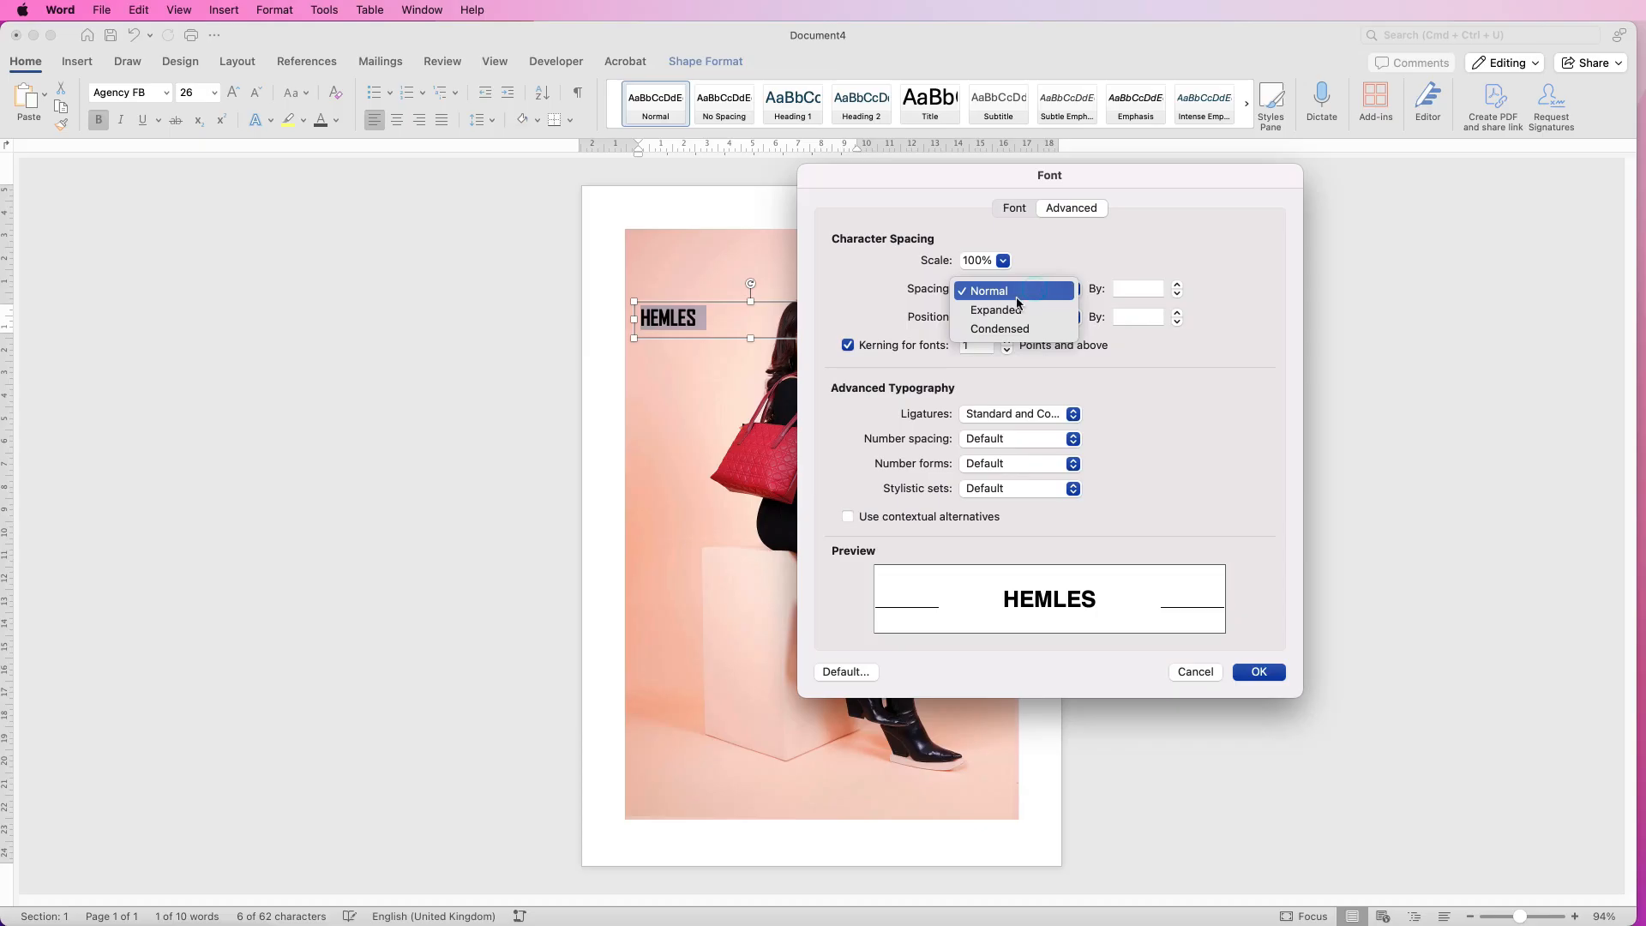
left_click(1030, 309)
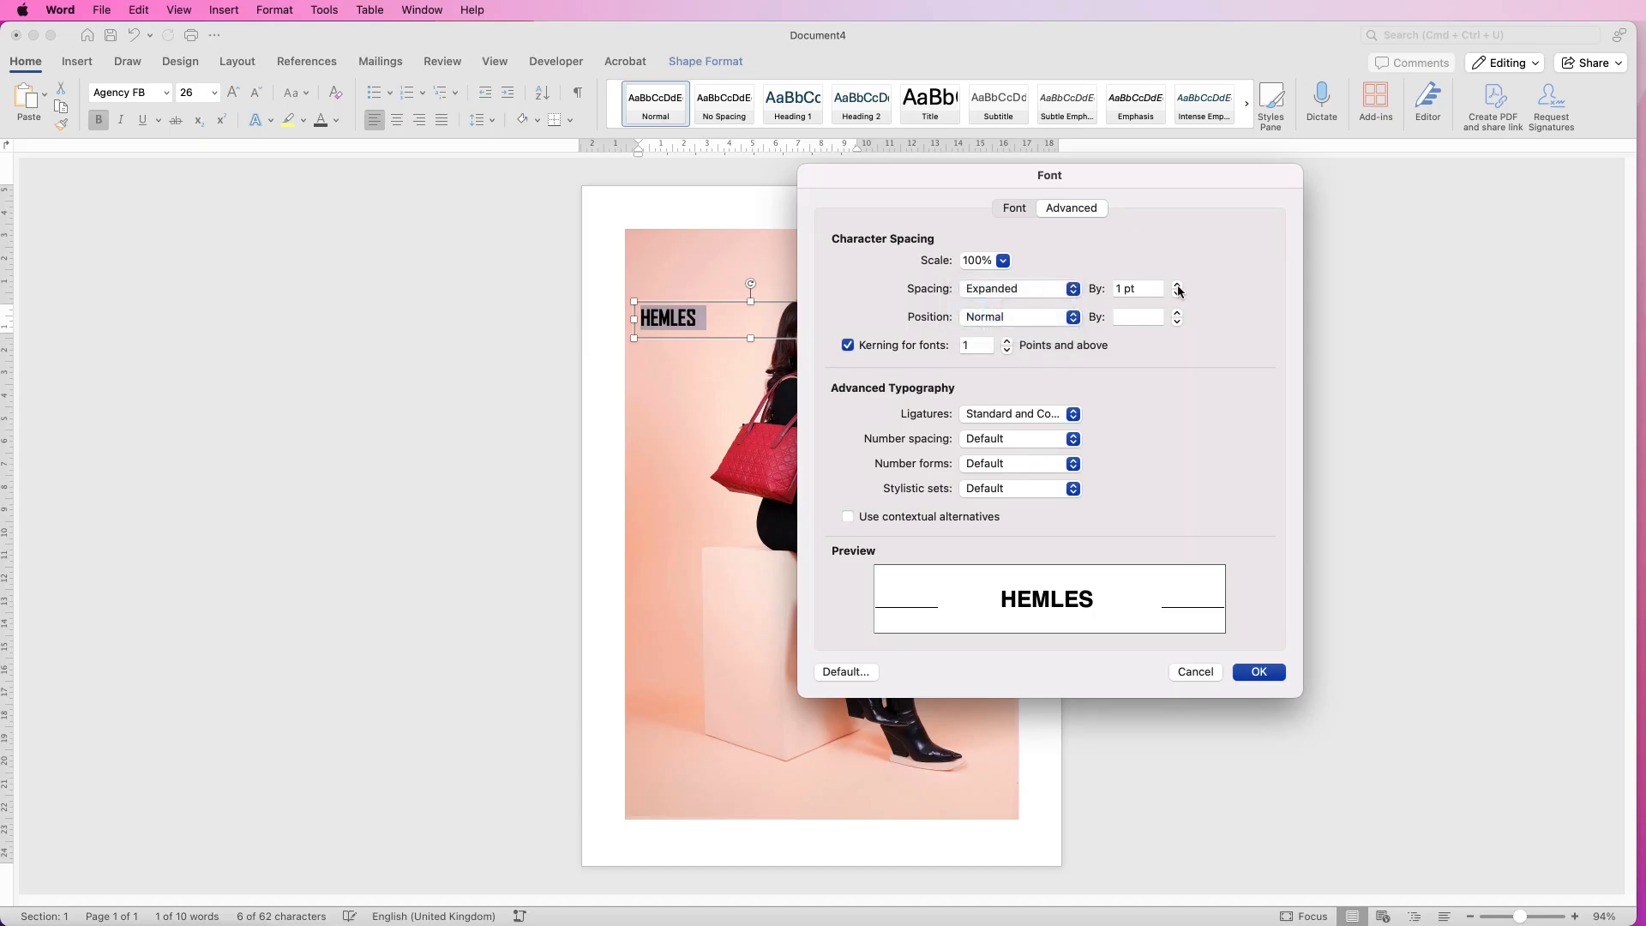
left_click_drag(1146, 288, 1114, 289)
type("5")
key("Return")
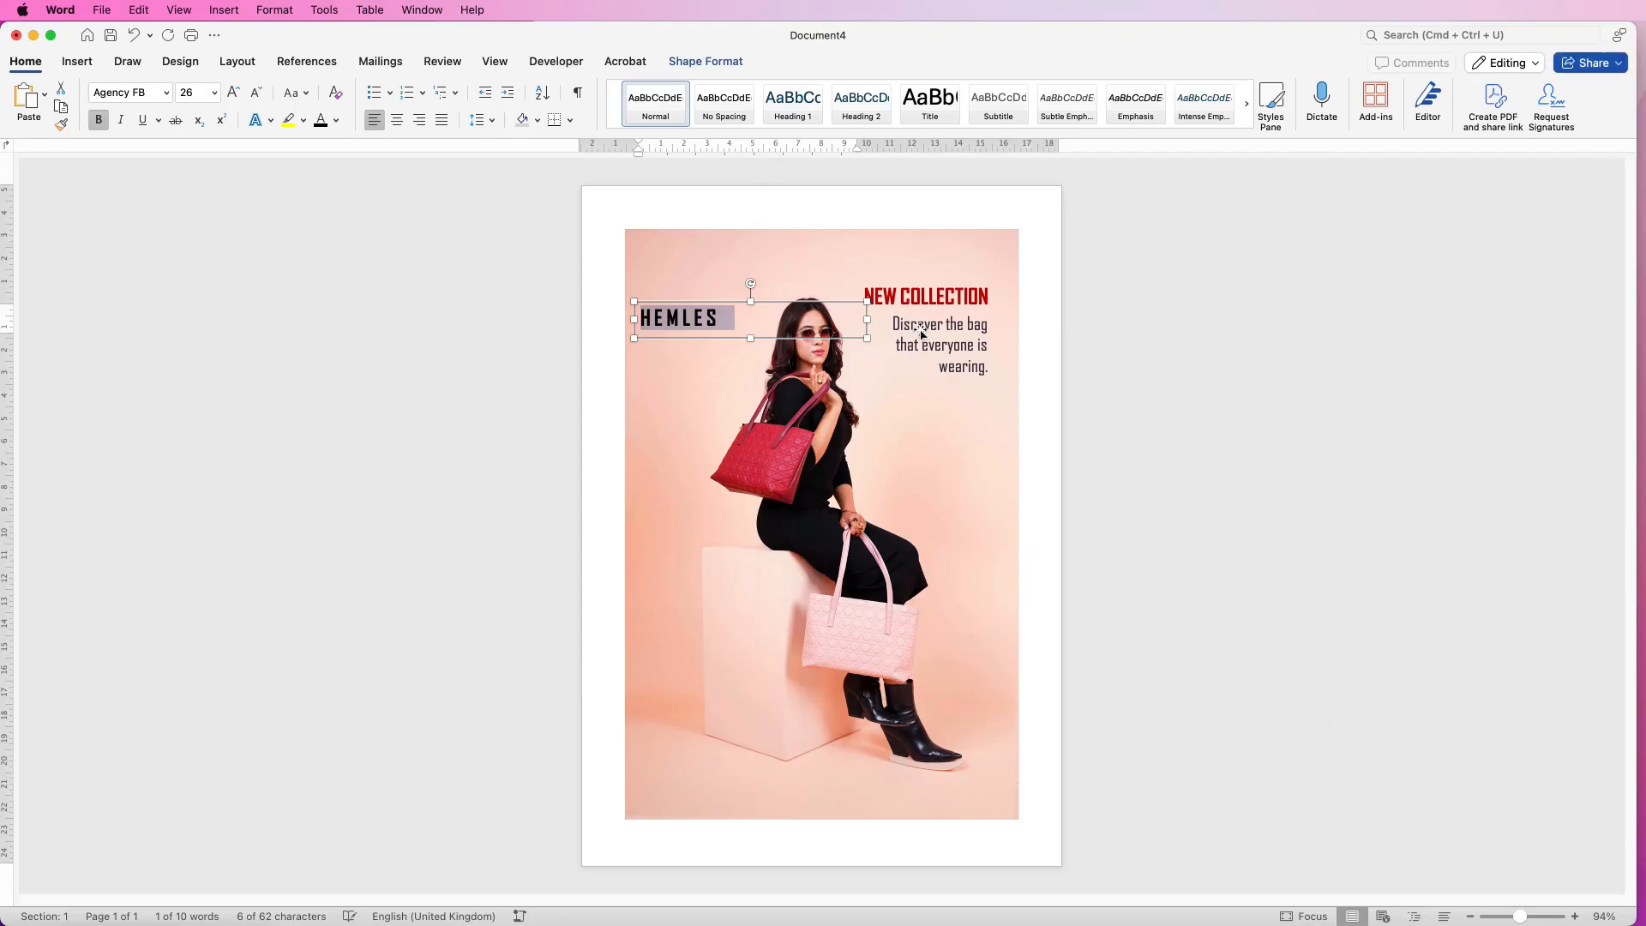
- Move the HEMLES box to the photo's lower-left corner and enlarge its text
left_click(712, 323)
left_click_drag(715, 285, 705, 790)
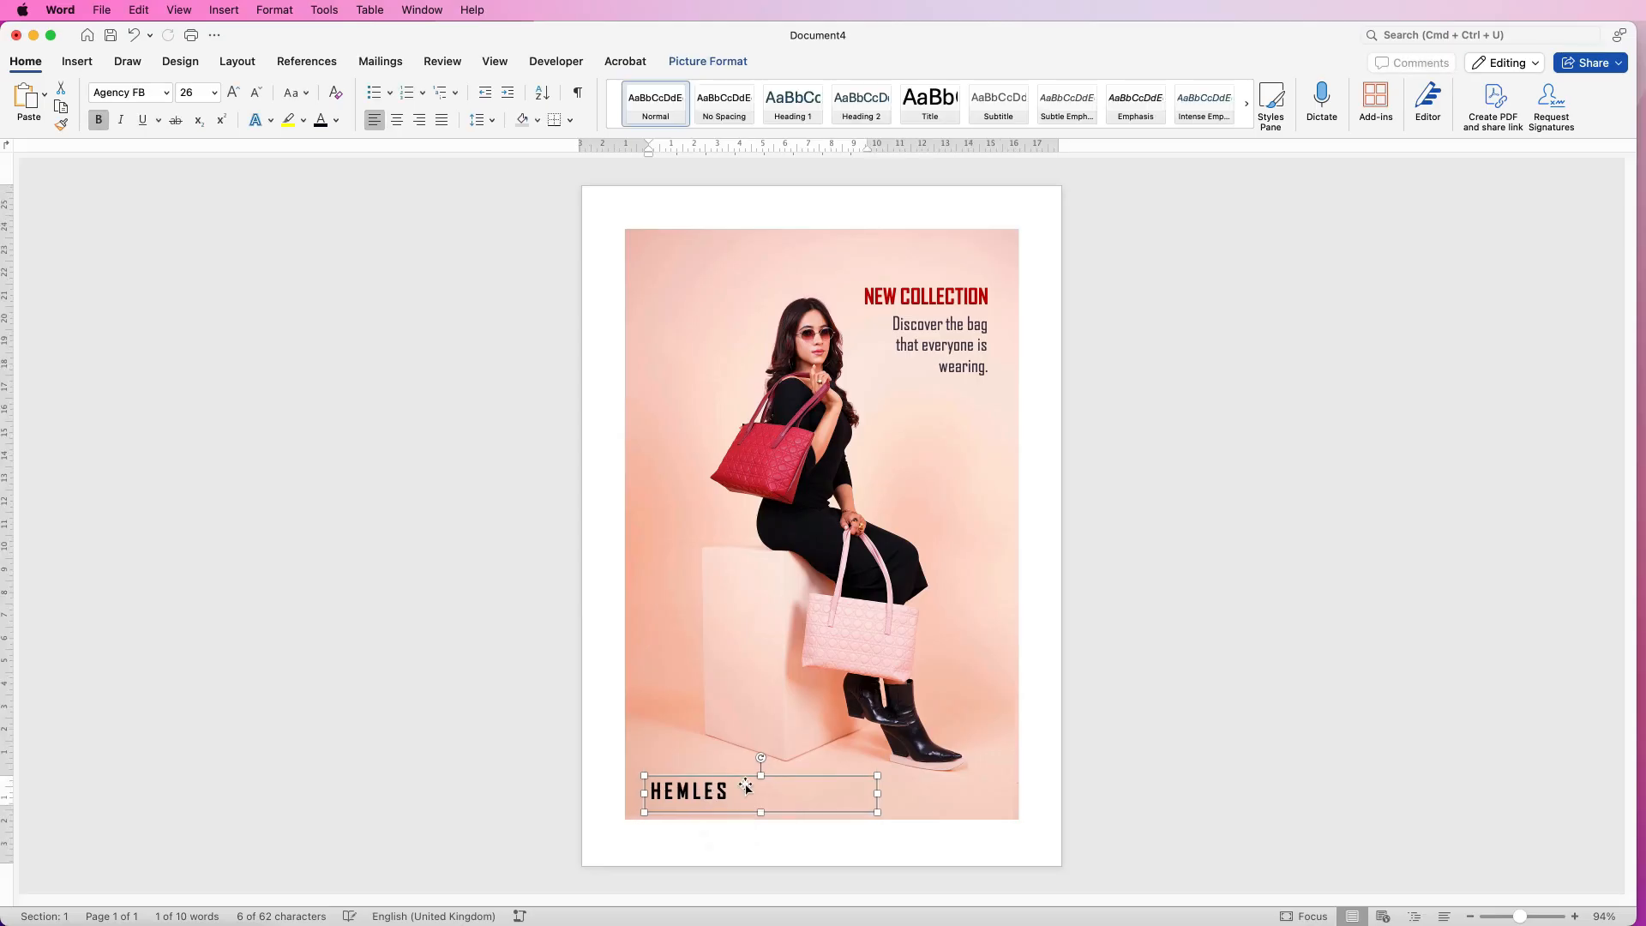
left_click(231, 92)
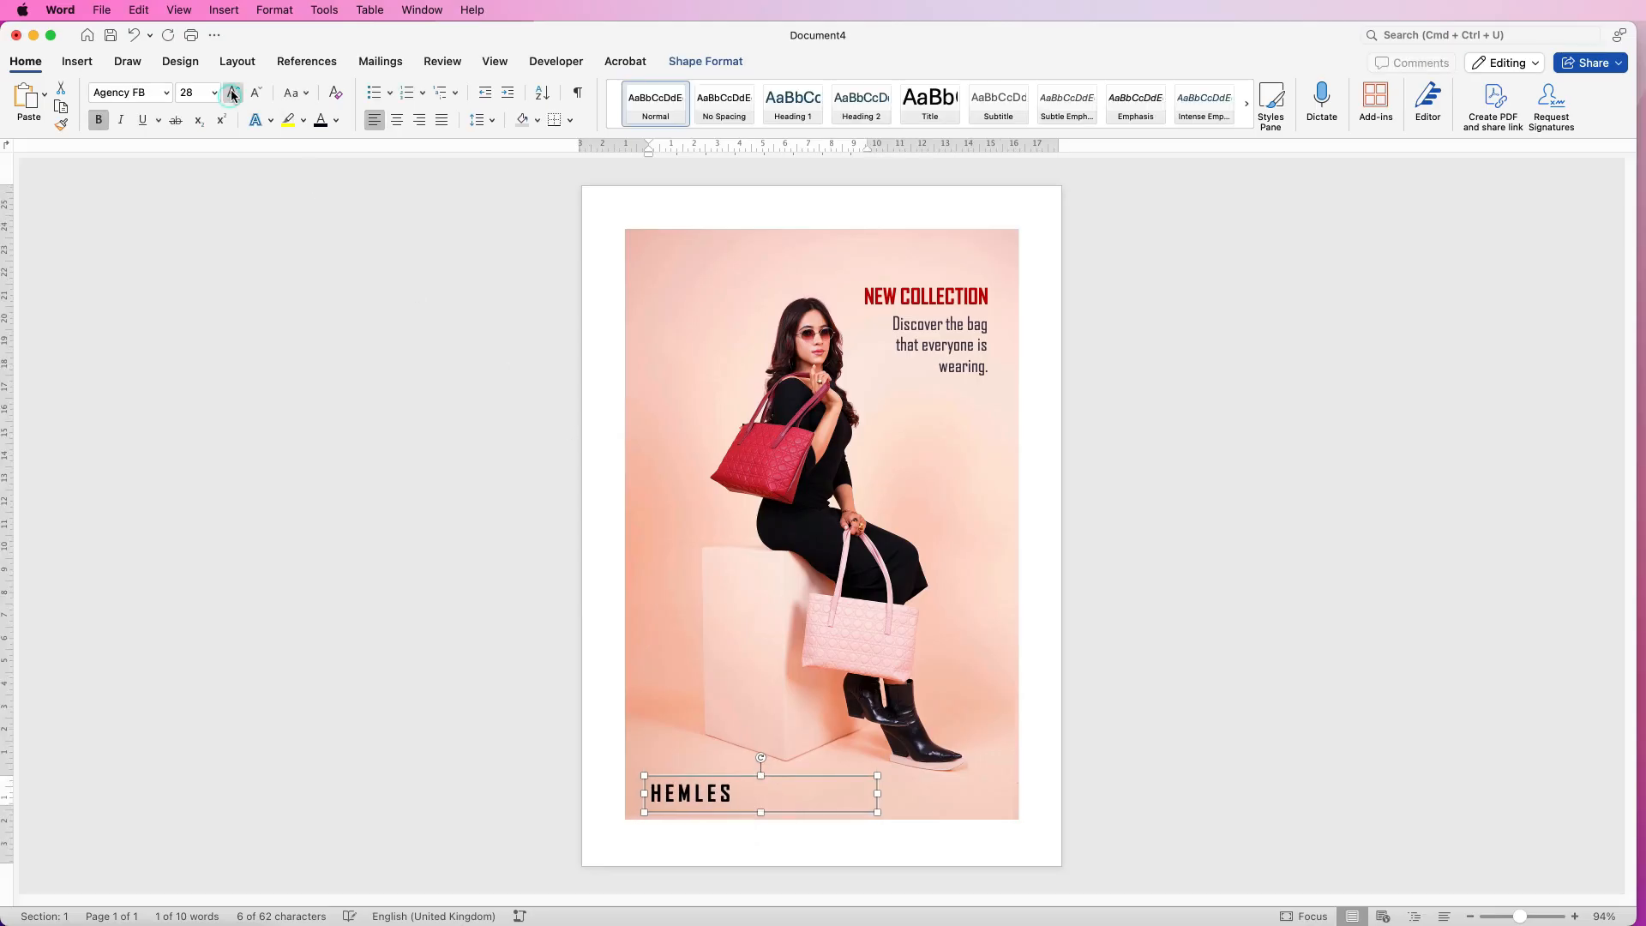
left_click(1015, 357)
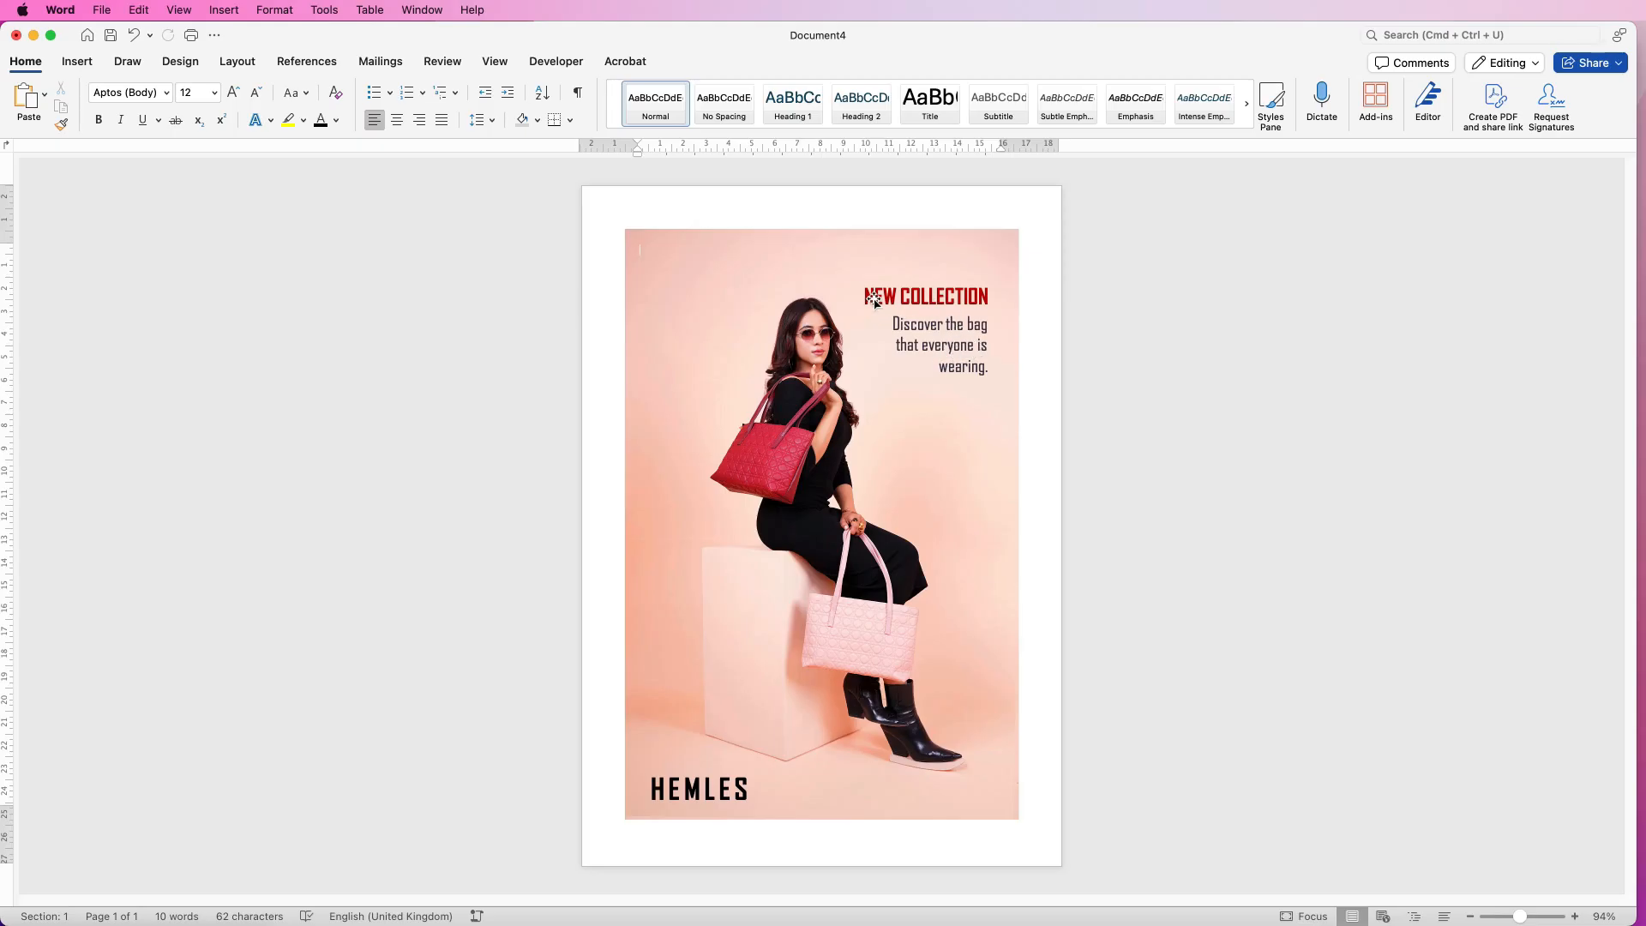
- Group the heading and tagline, the HEMLES box and the model photo into one object and nudge it slightly down
left_click(933, 297)
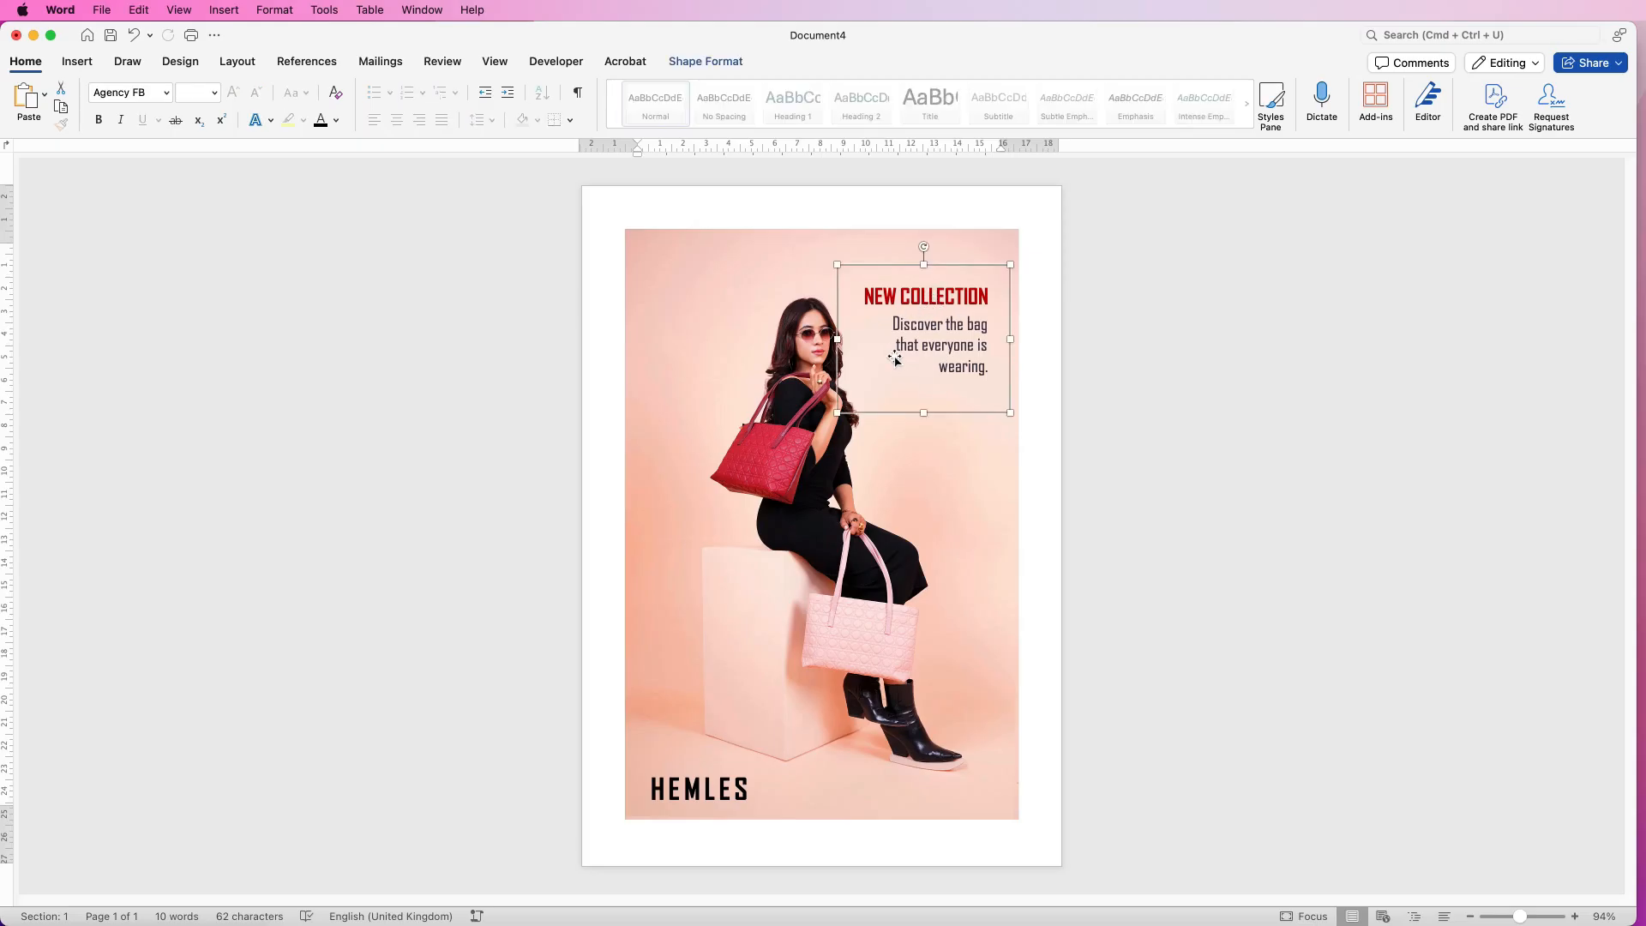
left_click(691, 793, "shift")
left_click(673, 431, "shift")
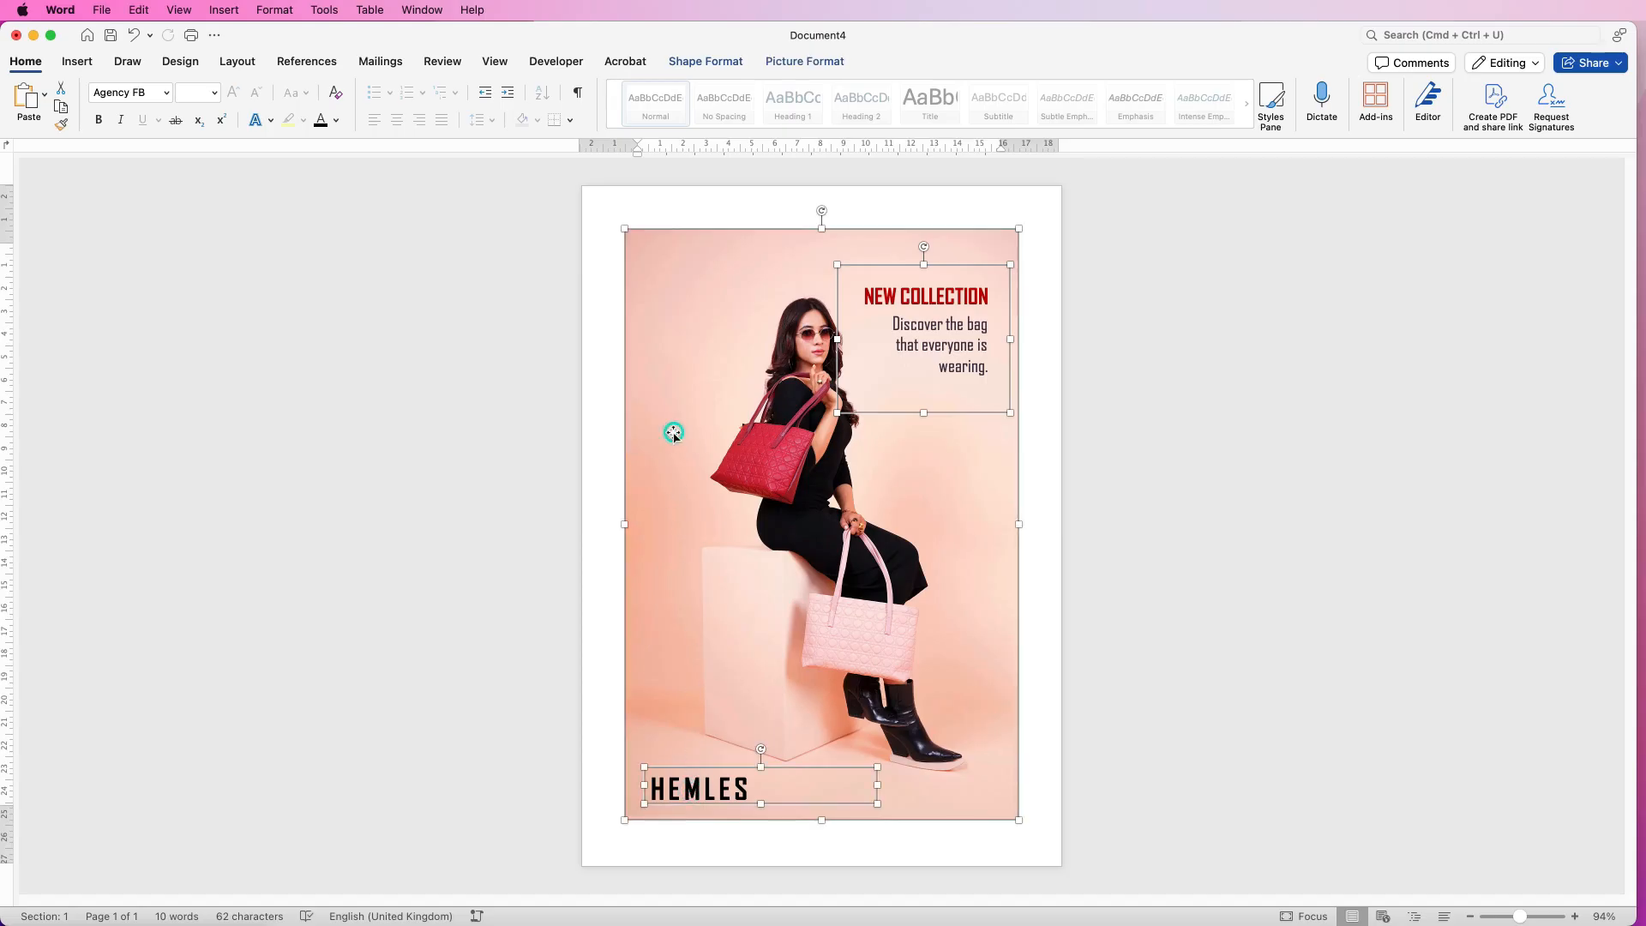
left_click(827, 62)
left_click(1330, 93)
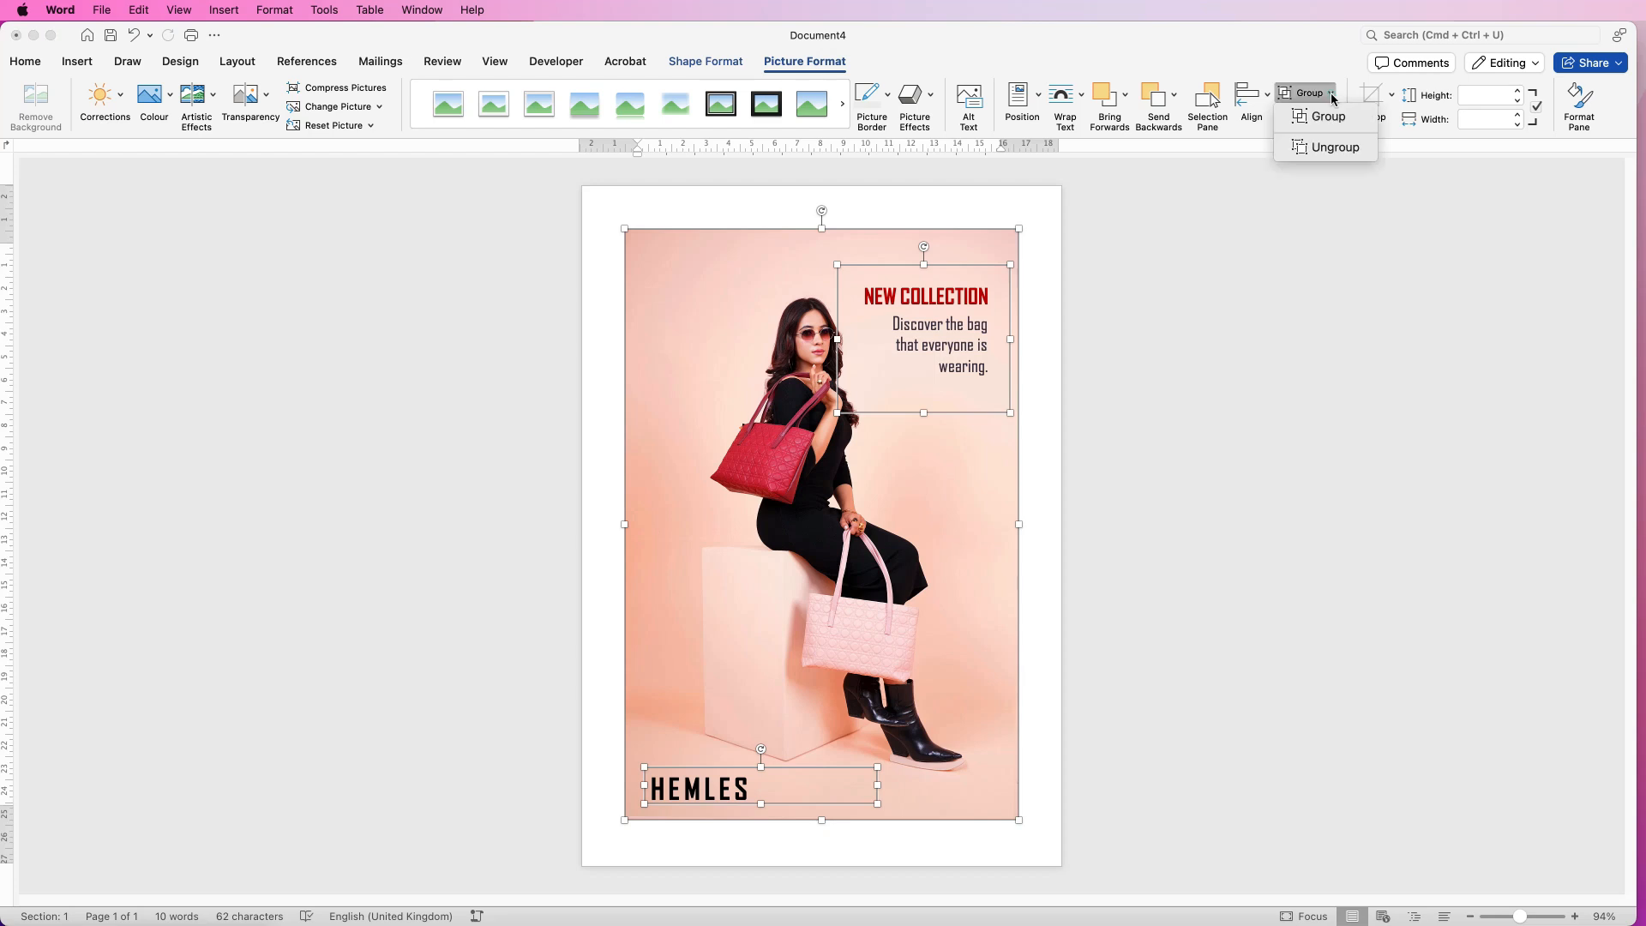
left_click(1319, 124)
left_click_drag(871, 496, 866, 534)
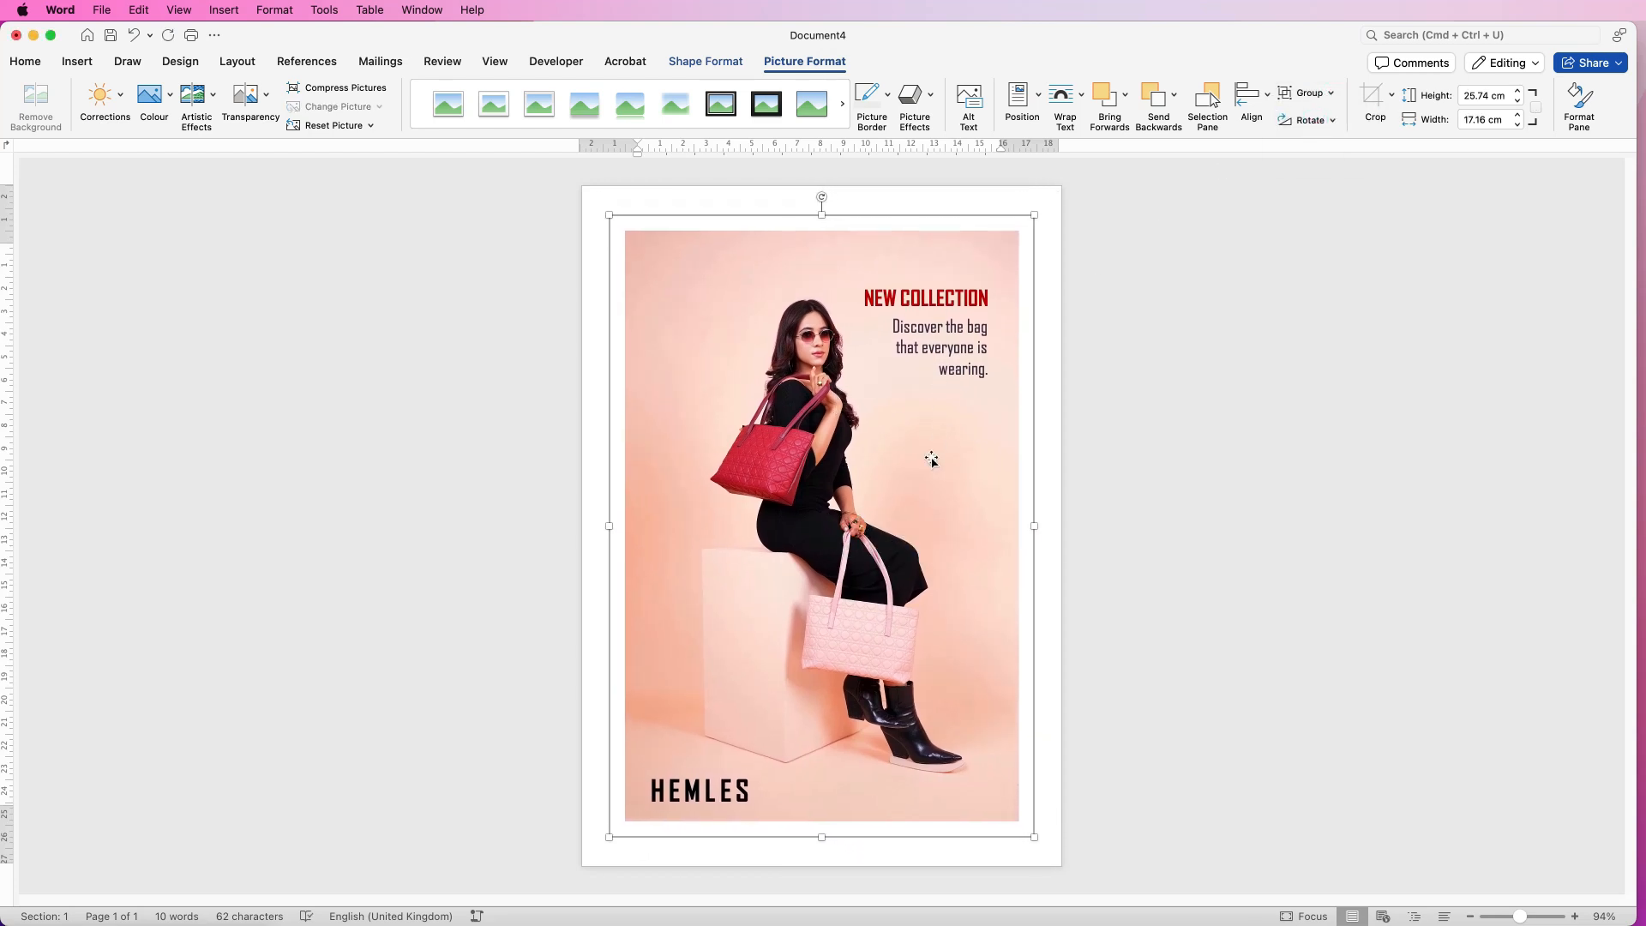
- Save the grouped advertisement as a JPEG picture on the Desktop
left_click(1118, 437)
right_click(891, 428)
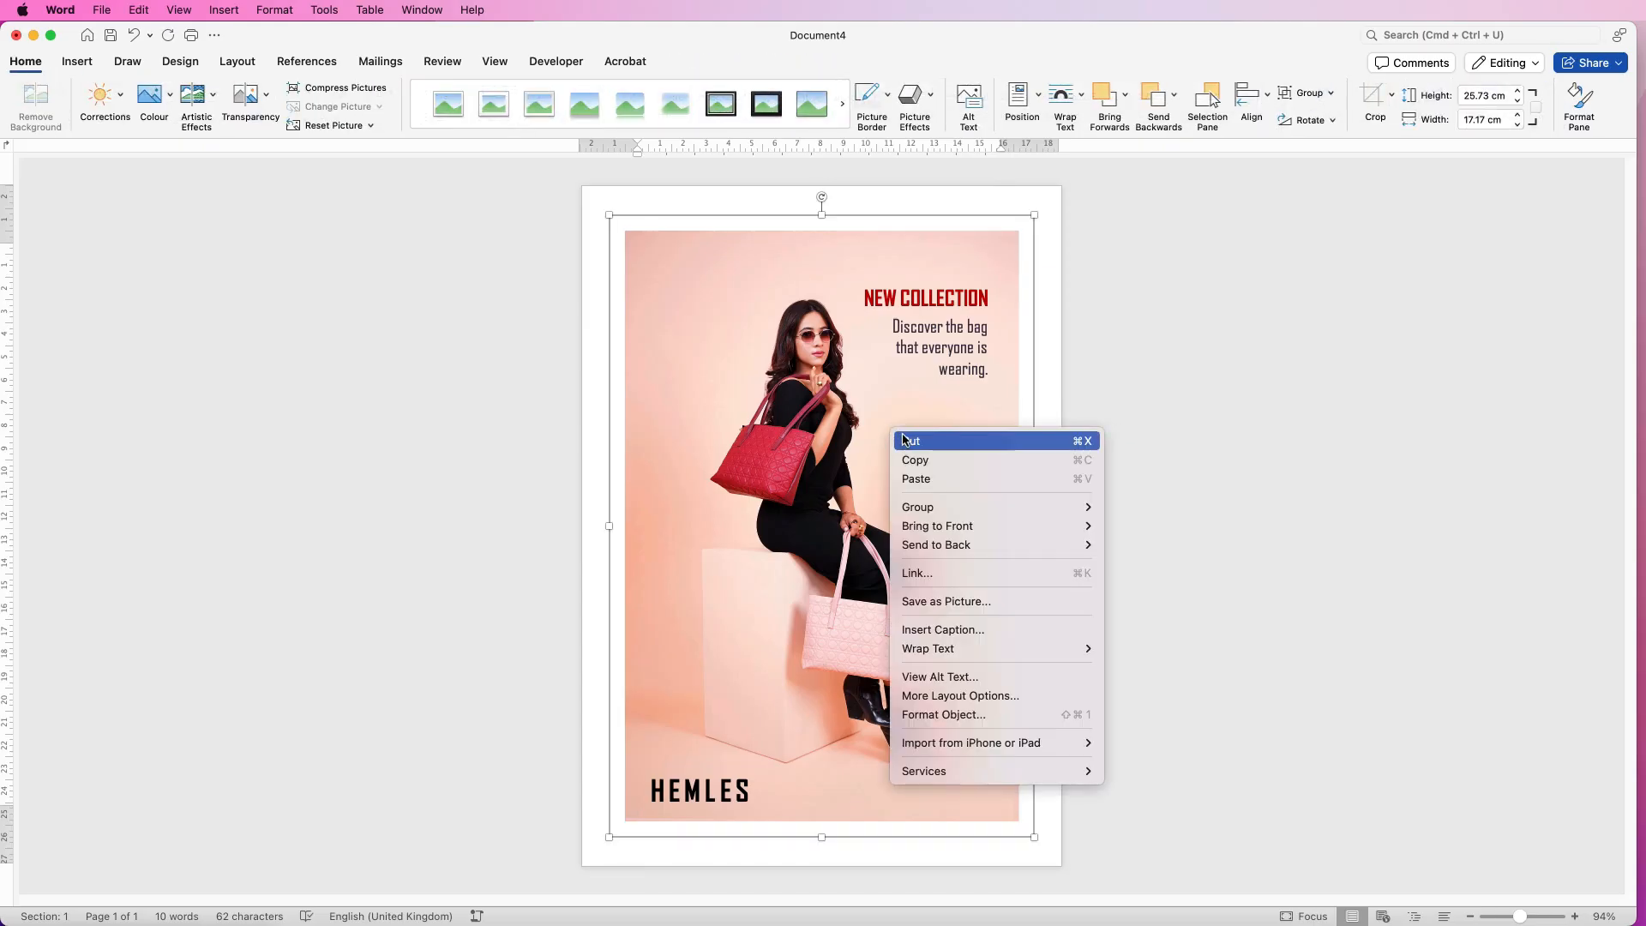
left_click(921, 603)
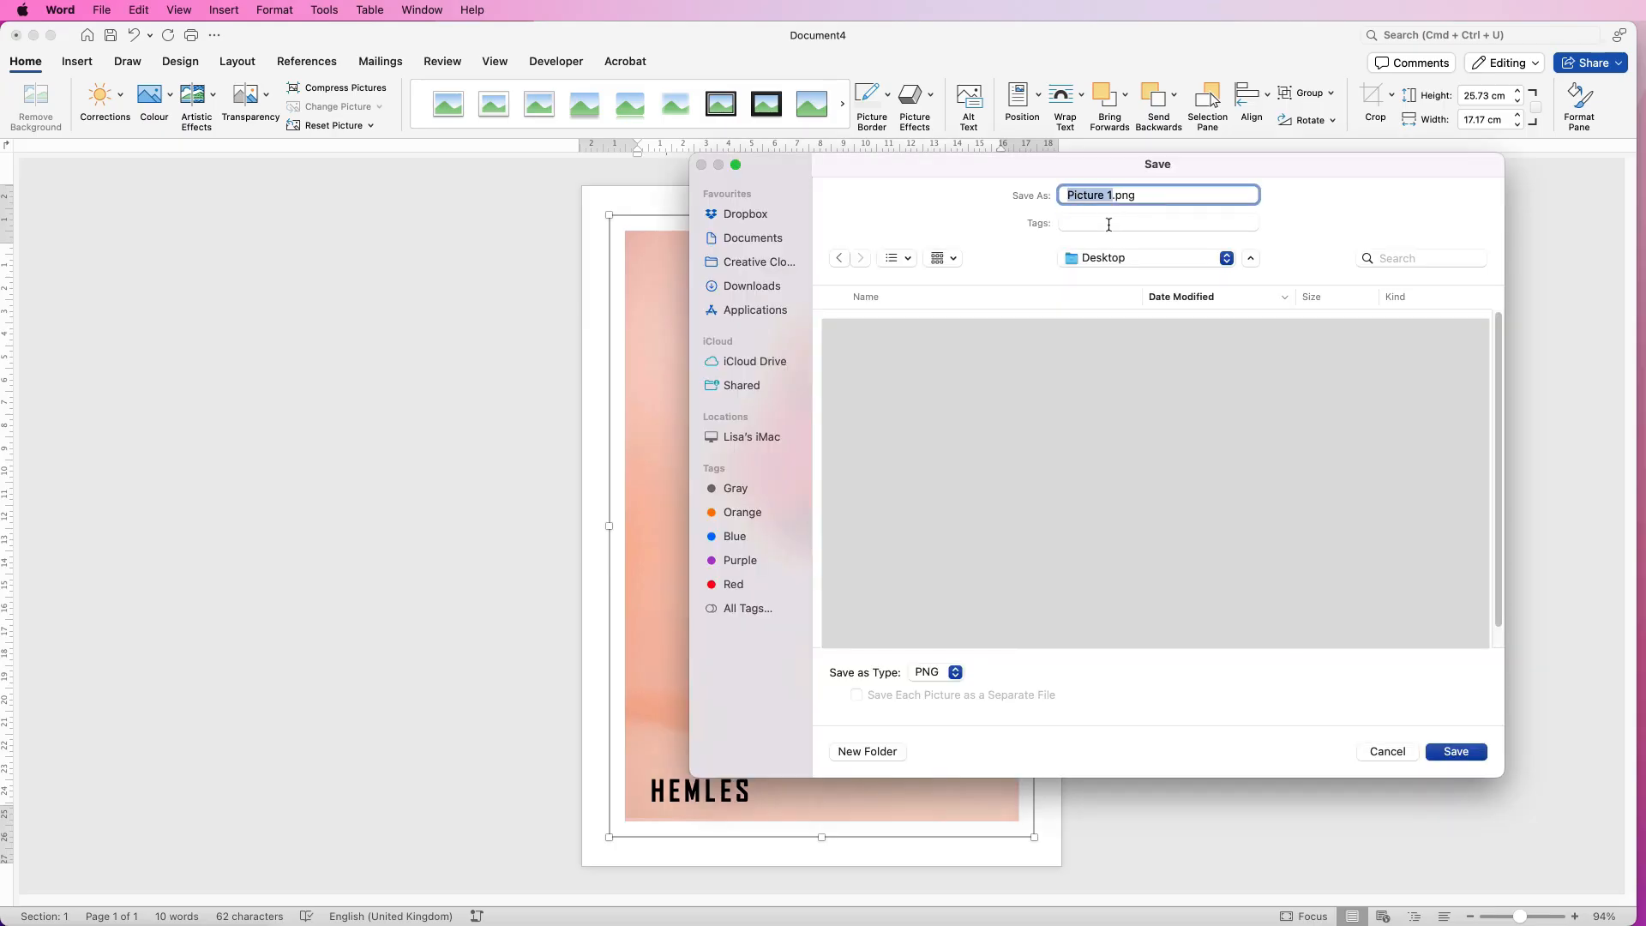
left_click(934, 678)
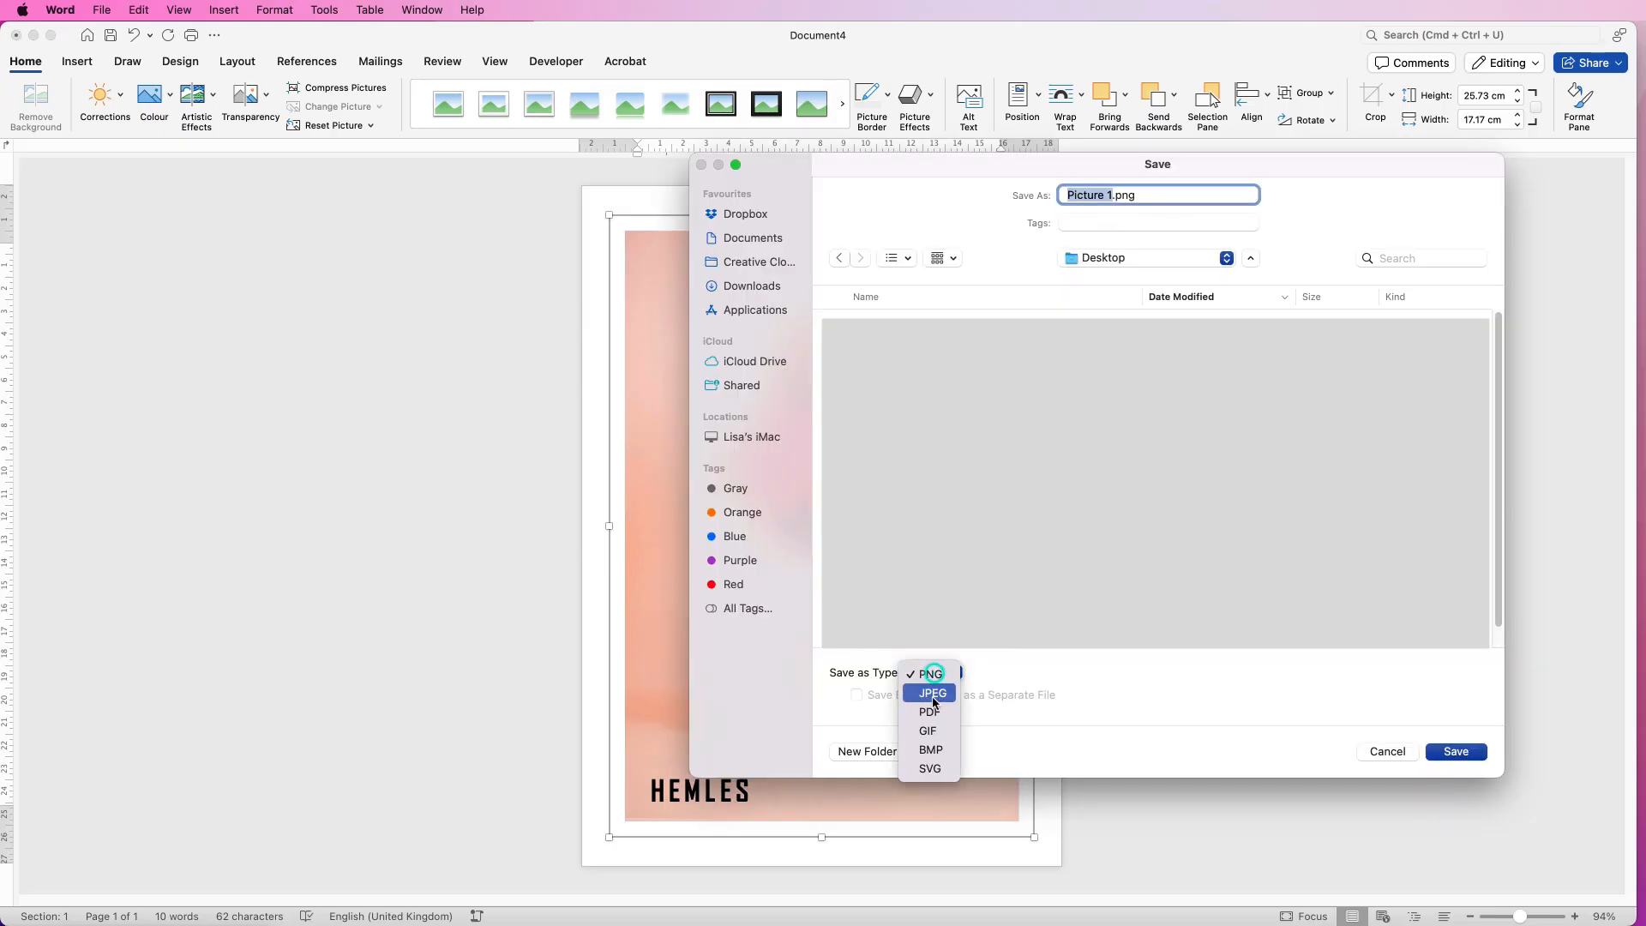
left_click(934, 696)
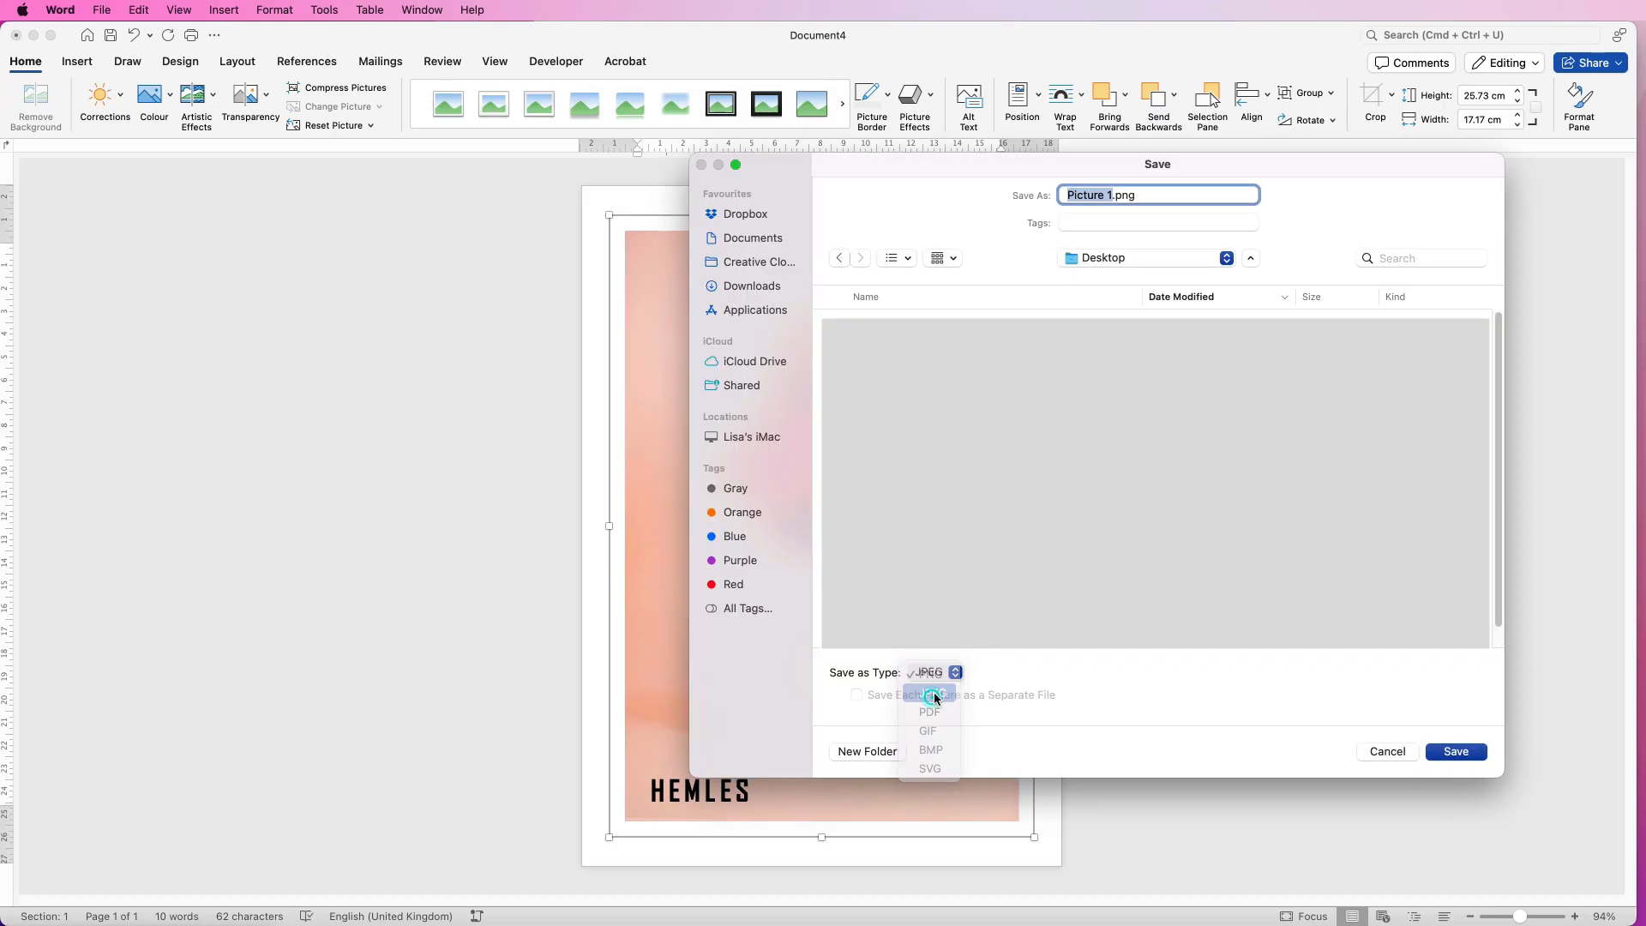
left_click(1455, 752)
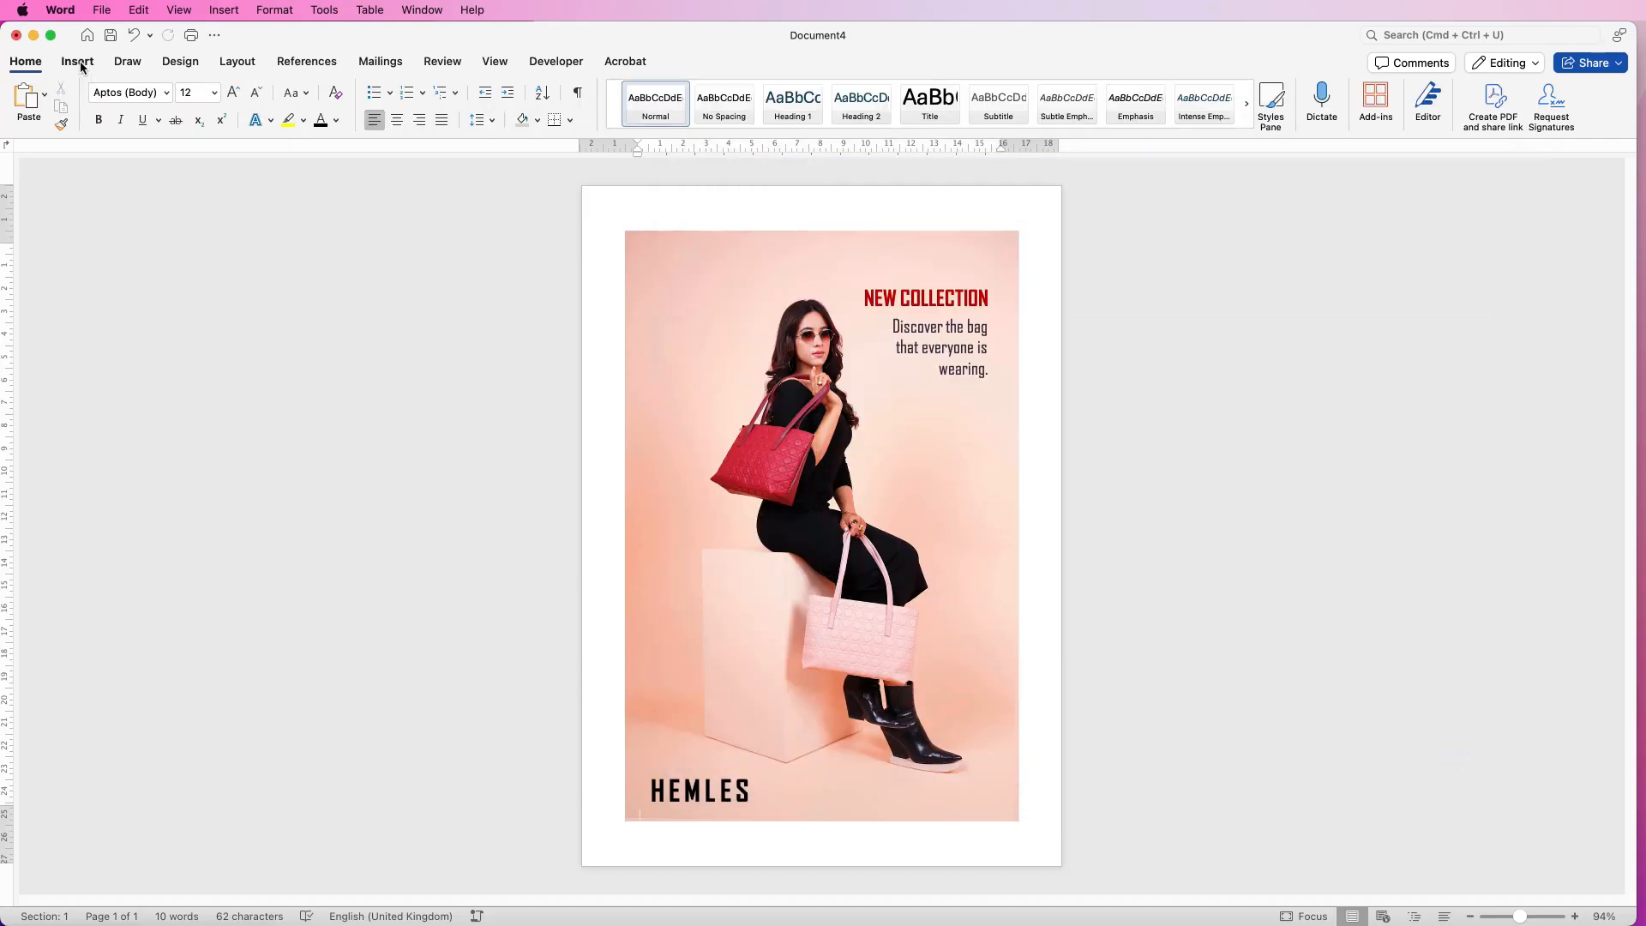
- Insert the saved Picture 1.jpg from the Desktop into the document
left_click(79, 62)
left_click(229, 100)
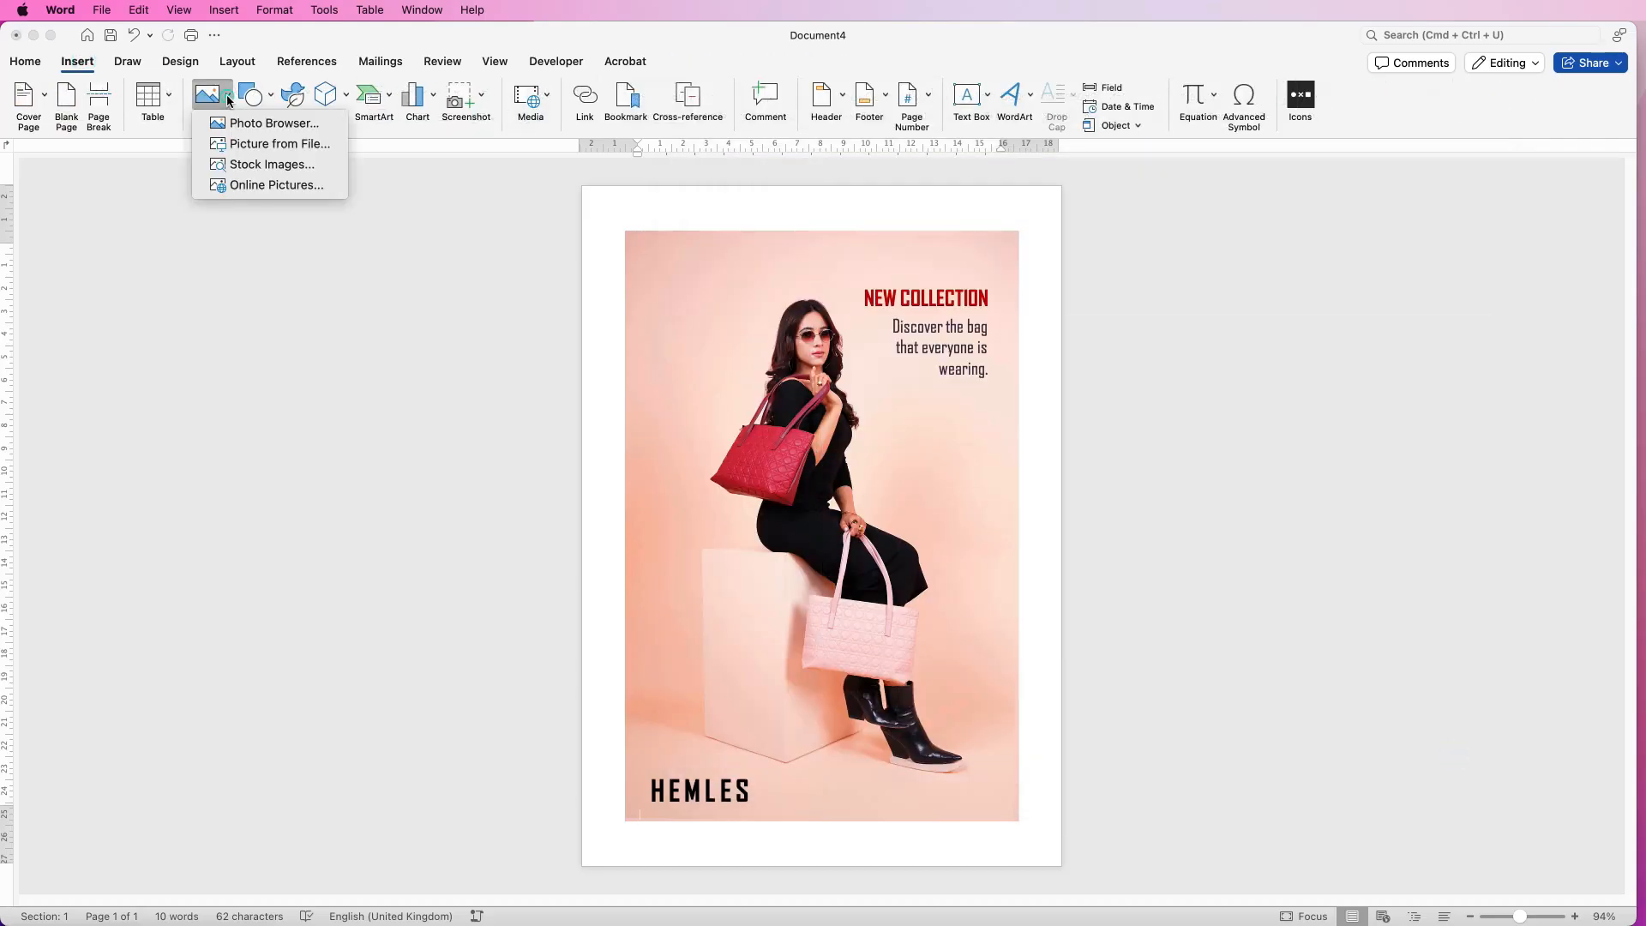
left_click(241, 144)
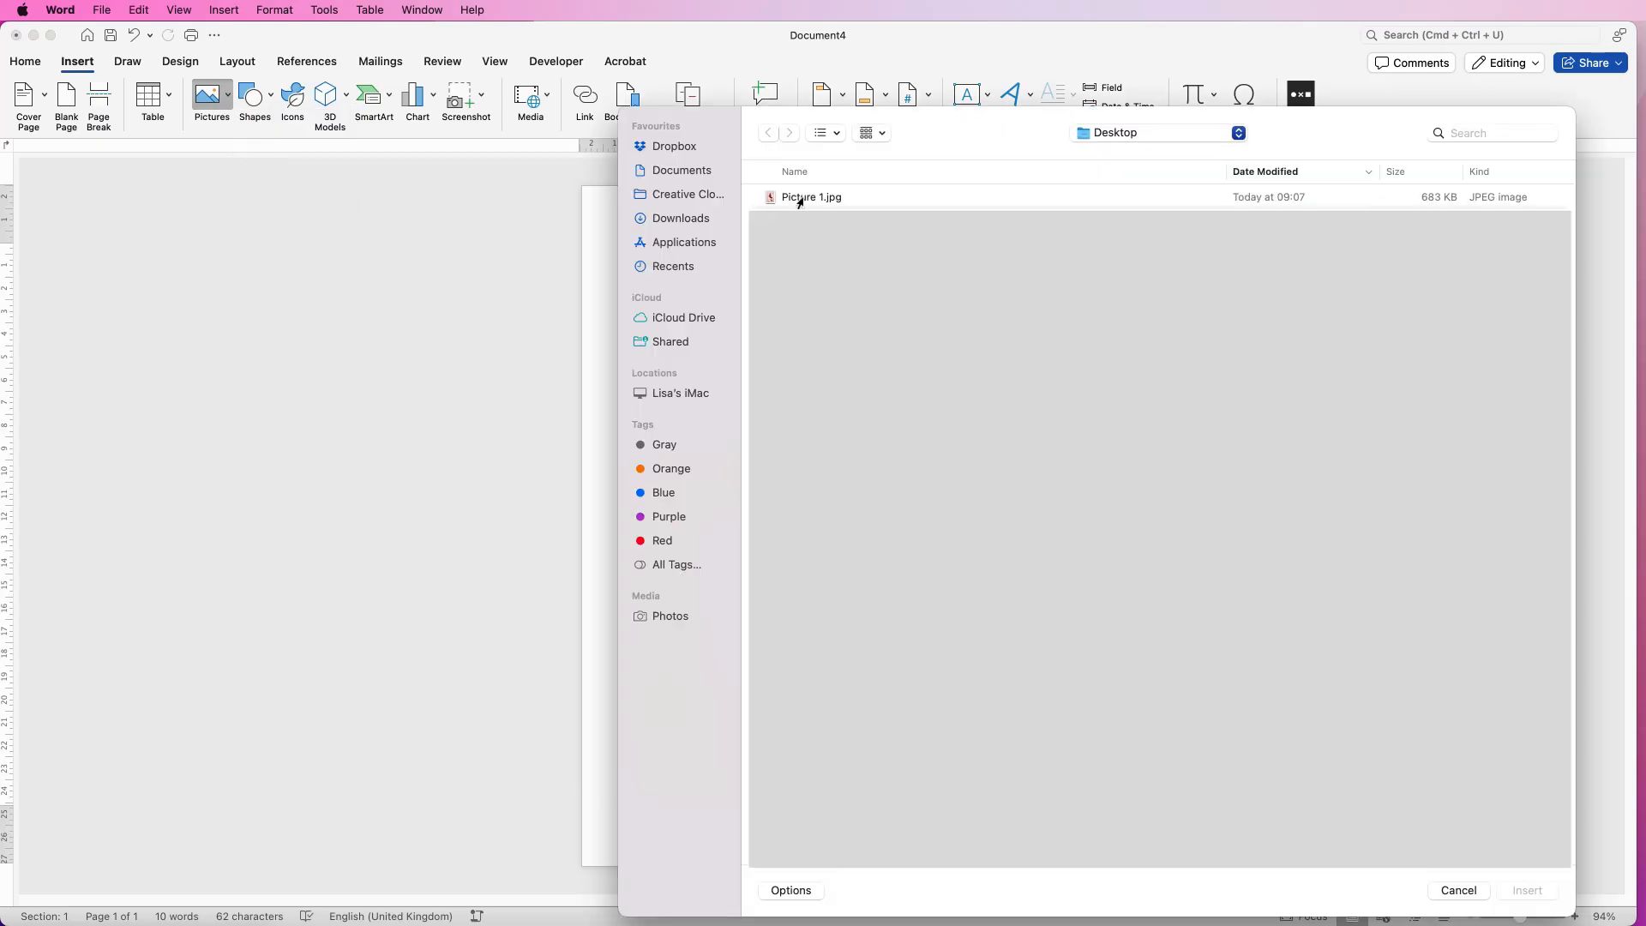
left_click(799, 200)
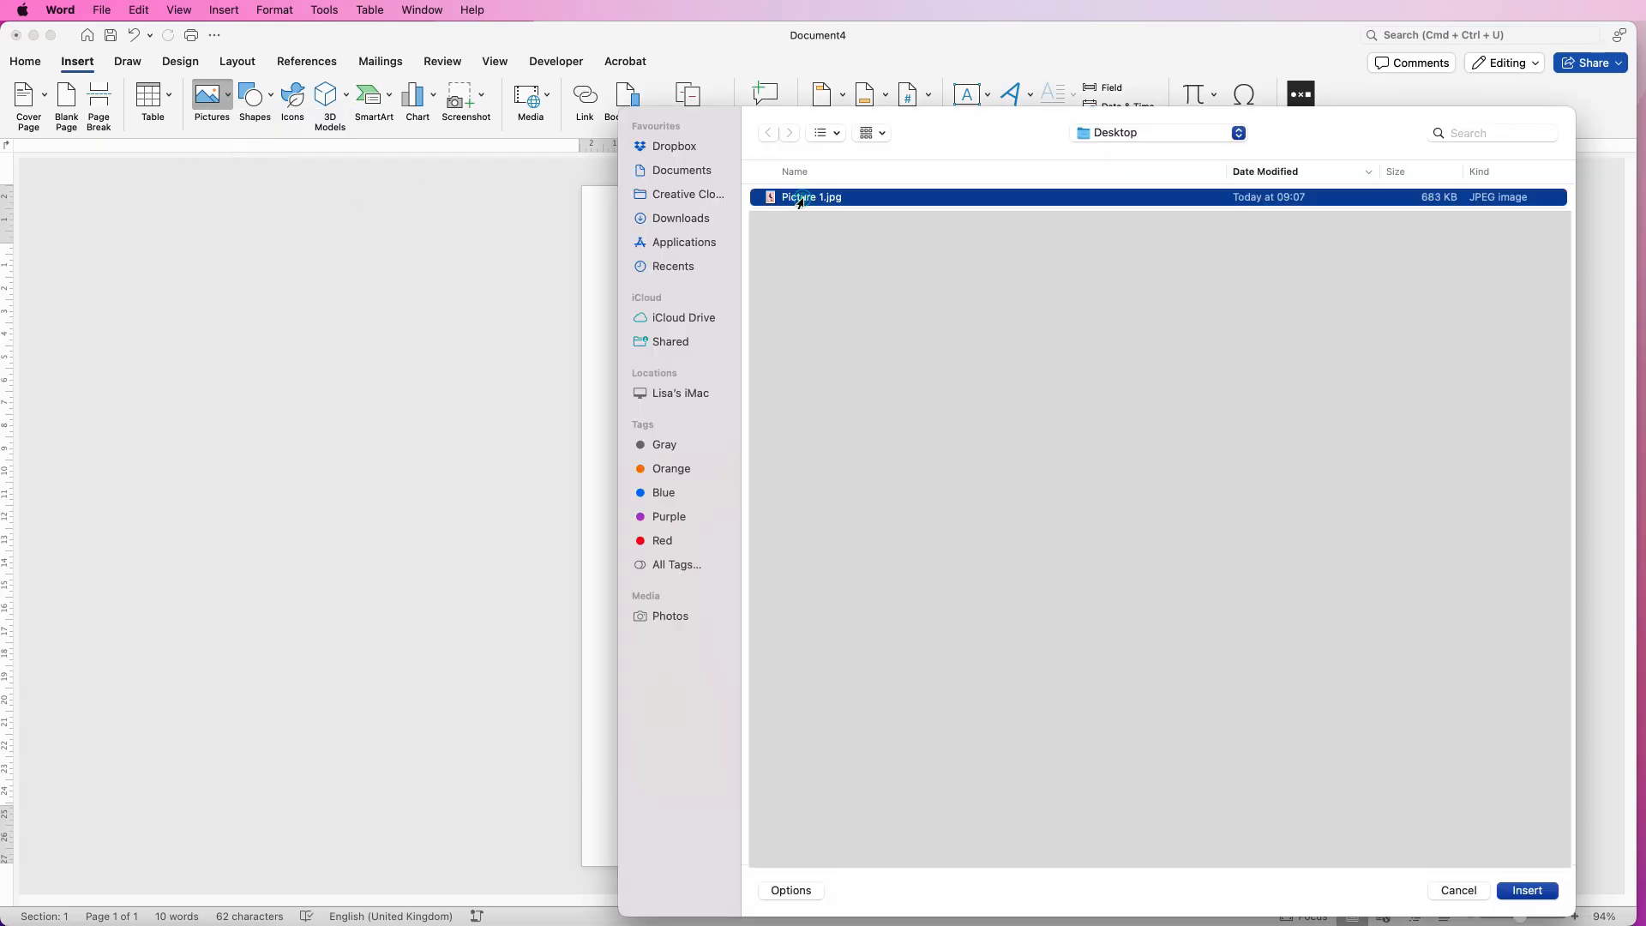
left_click(1539, 894)
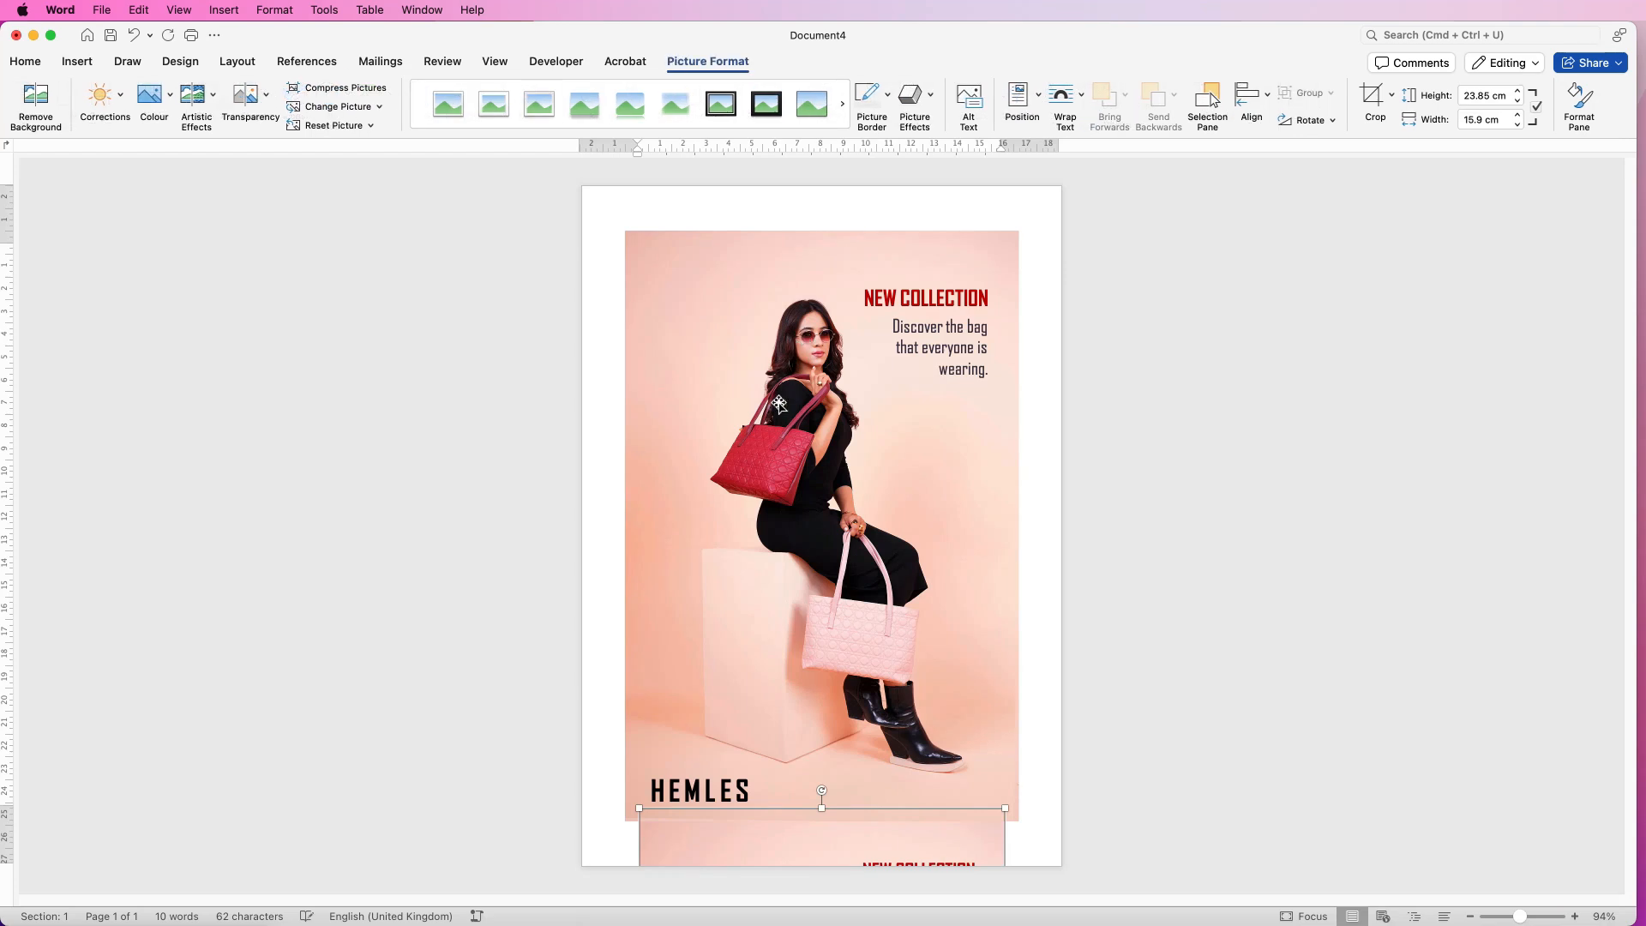
- Set the inserted picture's text wrapping to In Front of Text and place it over the grouped advertisement
left_click_drag(800, 829, 803, 776)
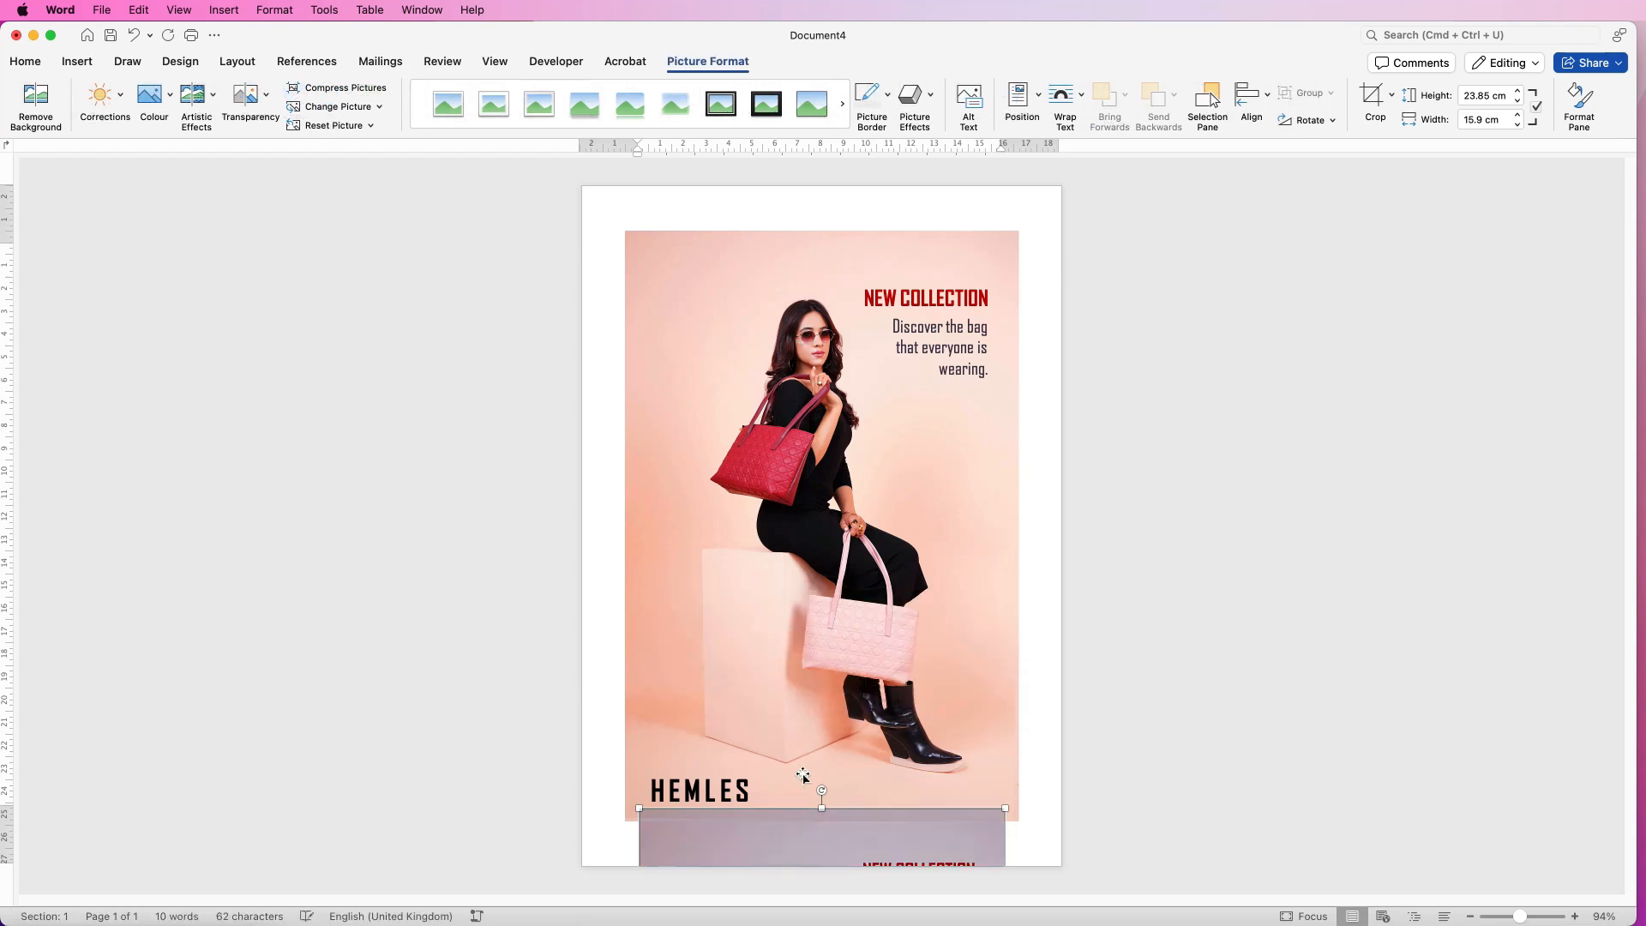
left_click(1064, 98)
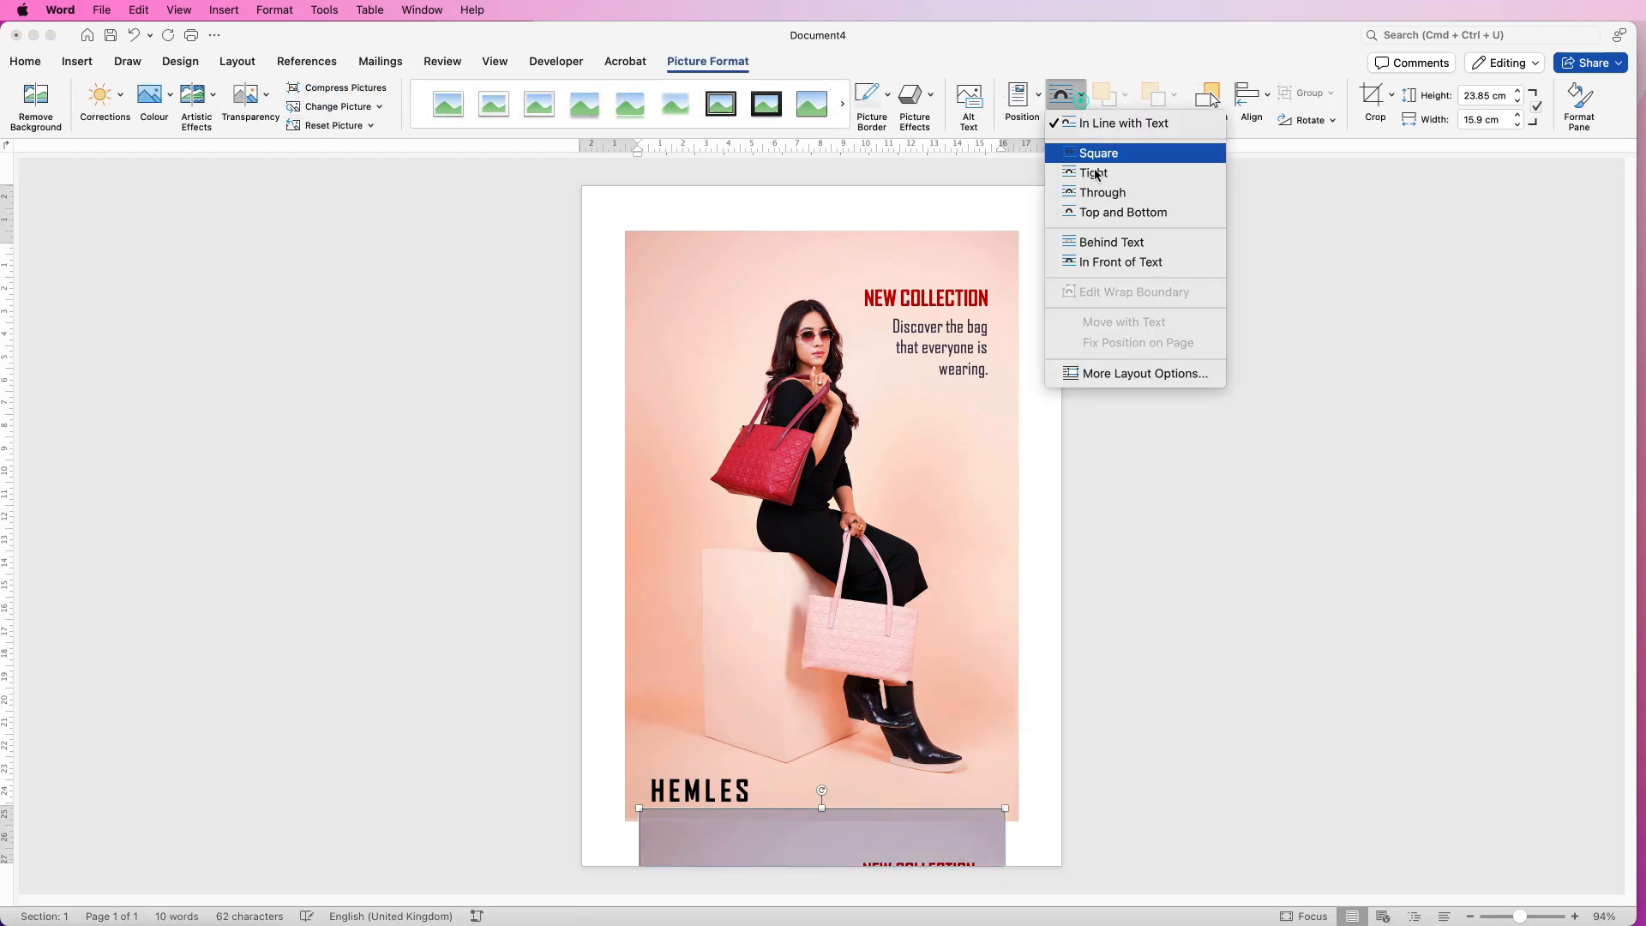
left_click(1086, 262)
mouse_move(785, 591)
left_mouse_down()
mouse_move(823, 523)
mouse_move(931, 657)
mouse_move(811, 591)
left_mouse_up()
left_click(1139, 556)
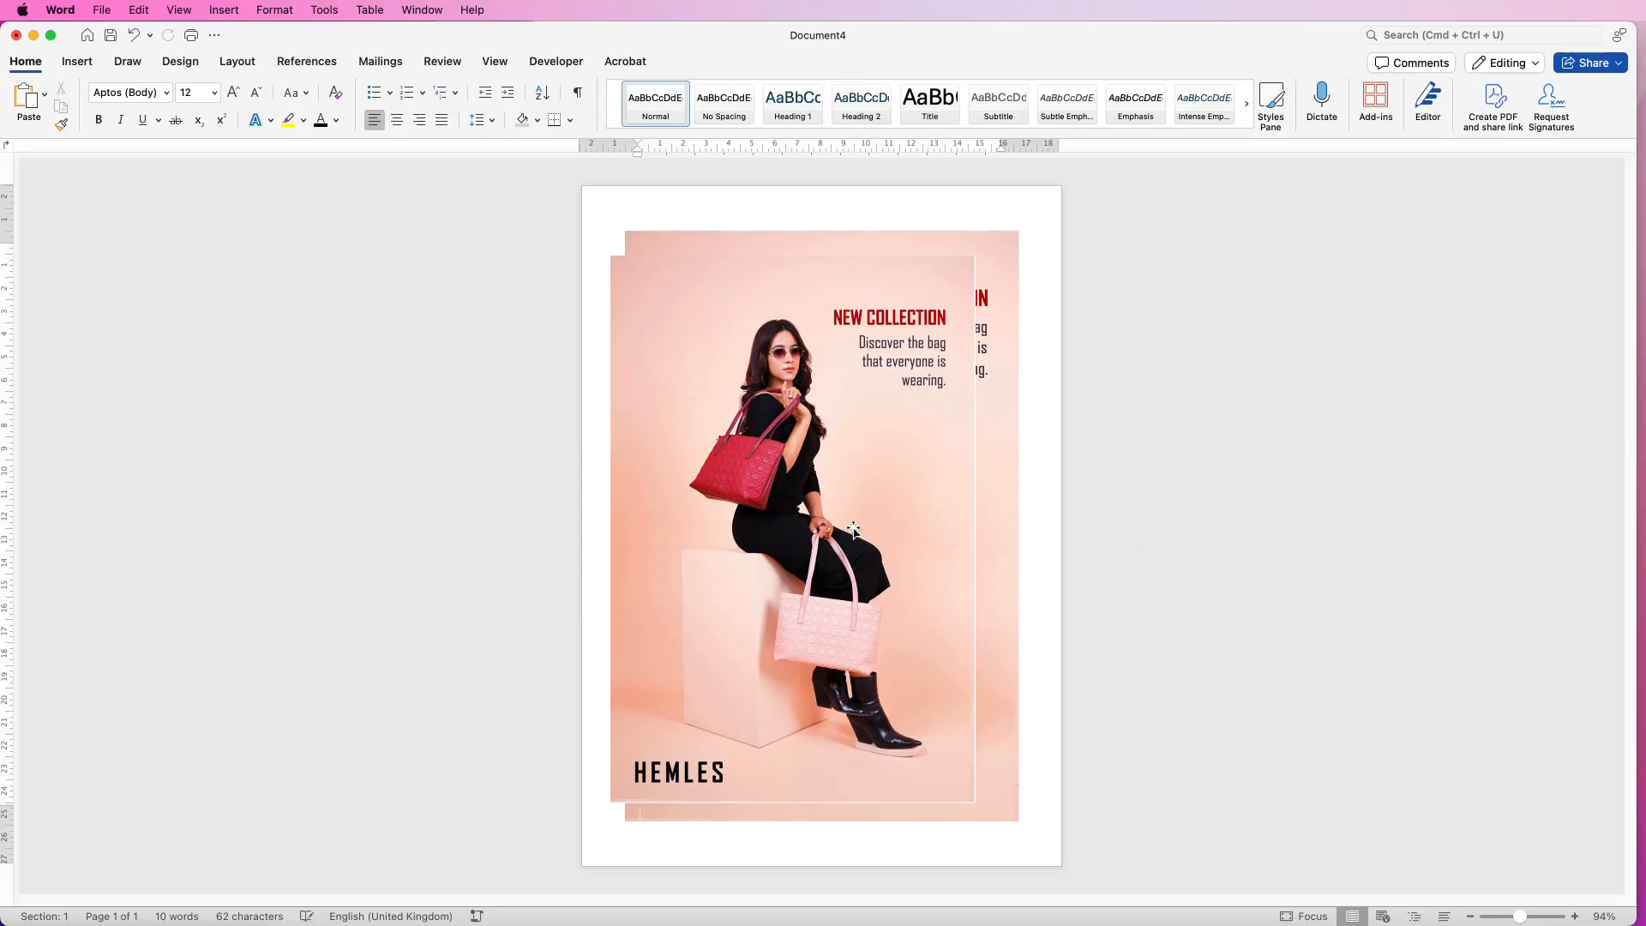
- Align the inserted picture with the grouped advertisement's left edge and shrink it to about 11.1 × 7.41 cm
left_click_drag(857, 510, 872, 510)
left_click_drag(989, 257, 795, 547)
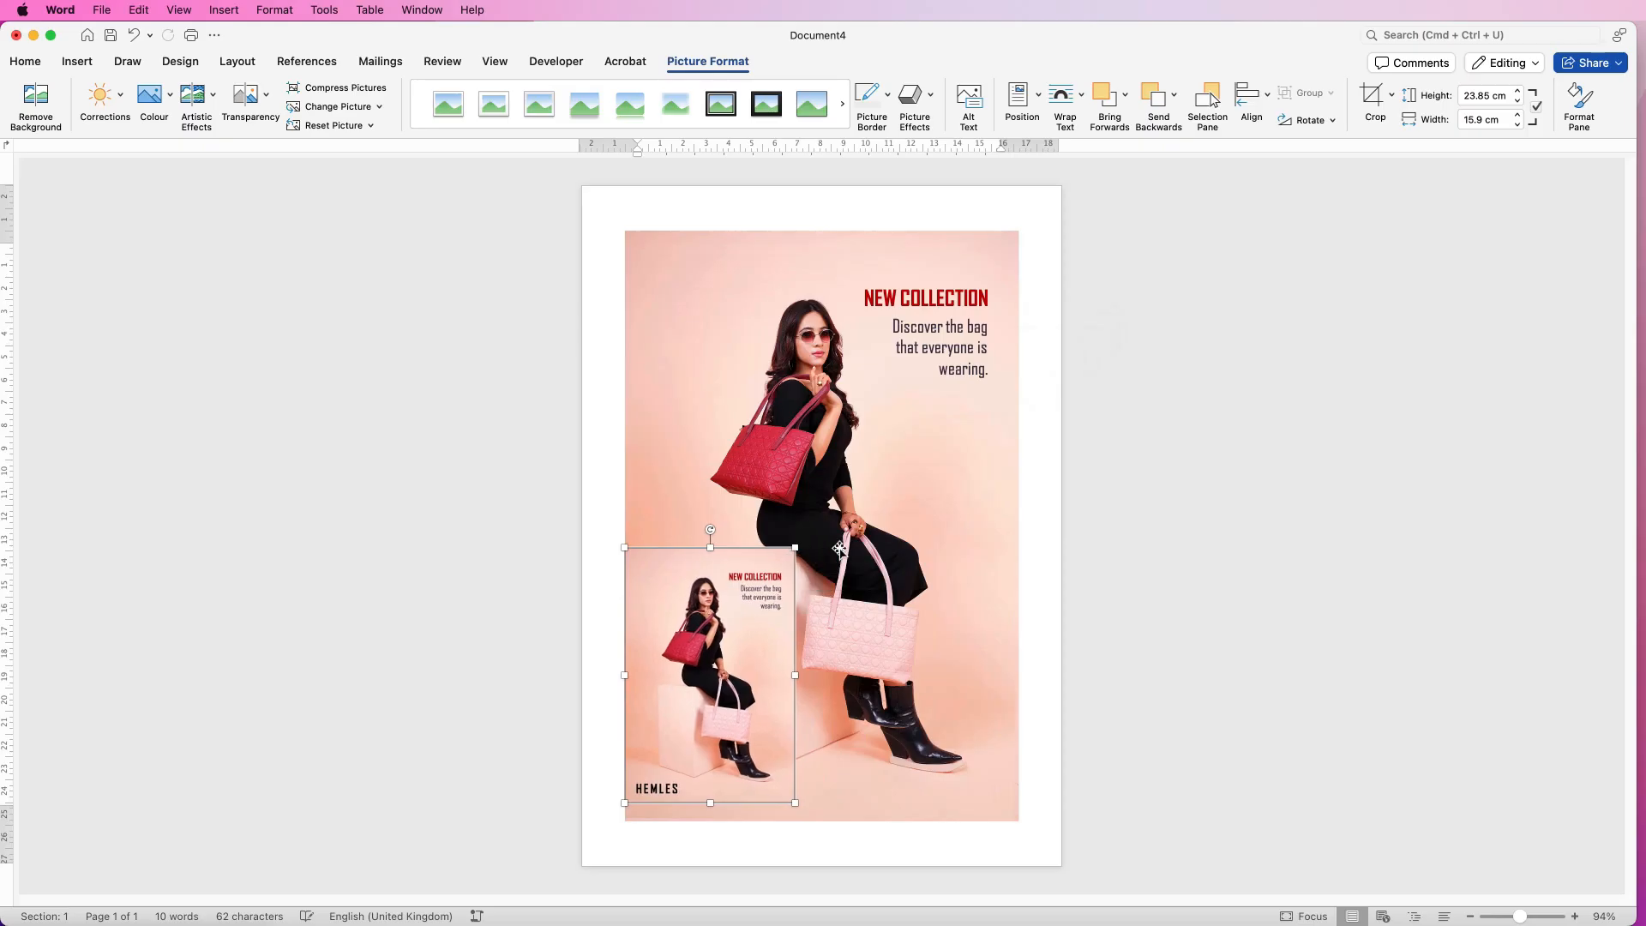
left_click(932, 458)
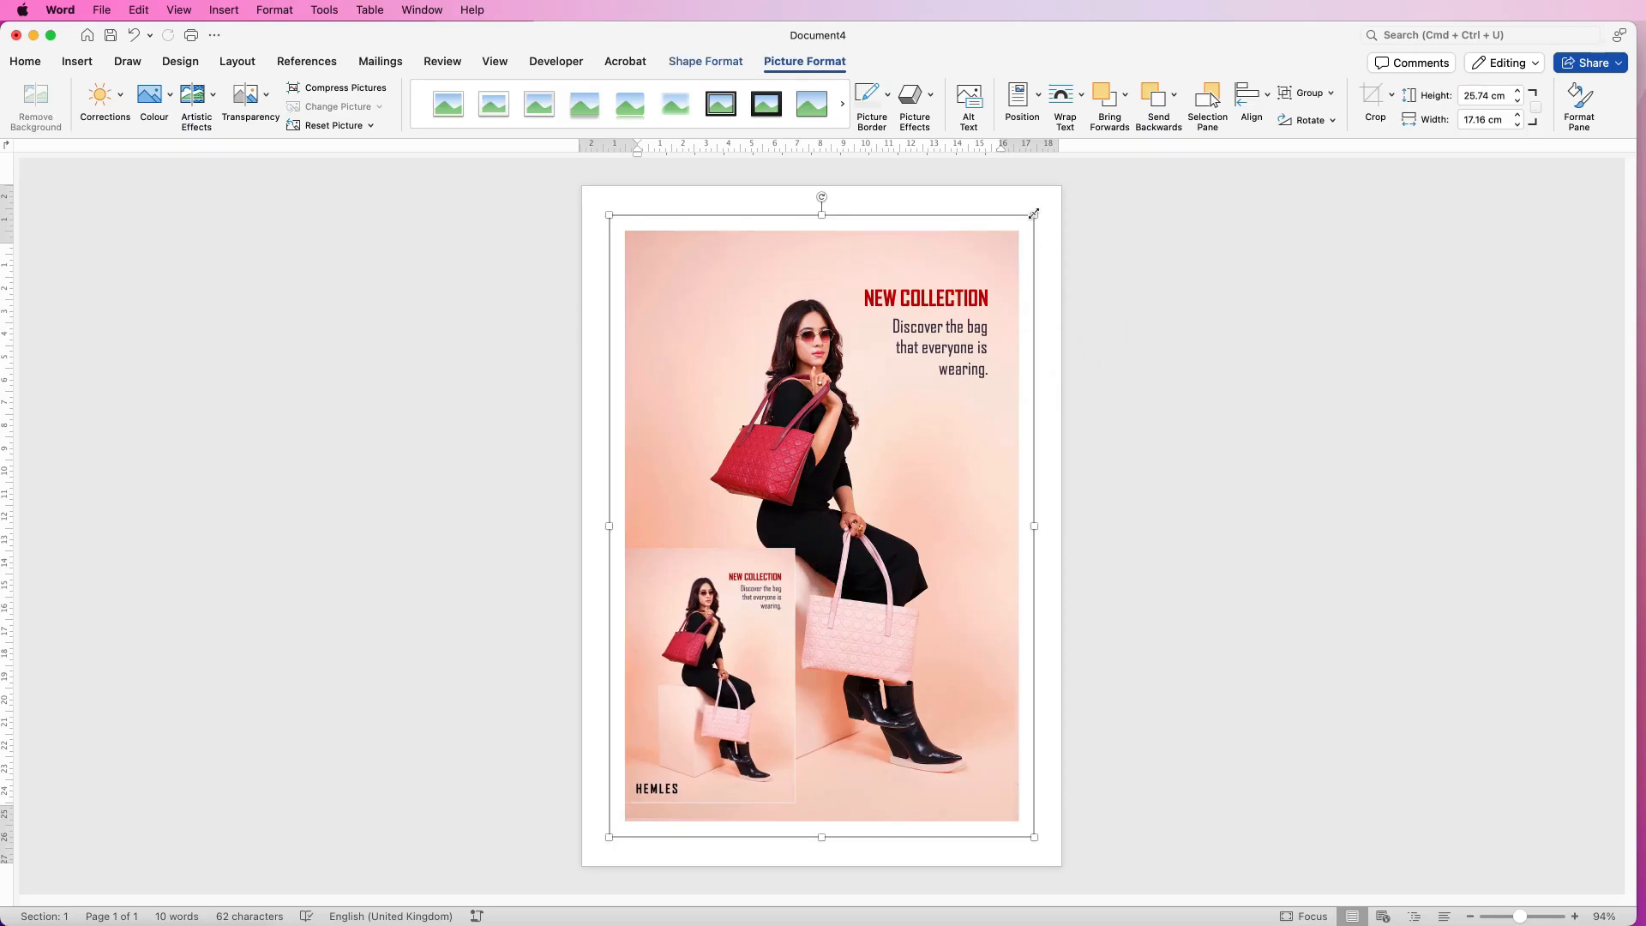
- Send the small picture to the back and try shrinking the grouped advertisement from its upper-right corner
left_click(675, 632)
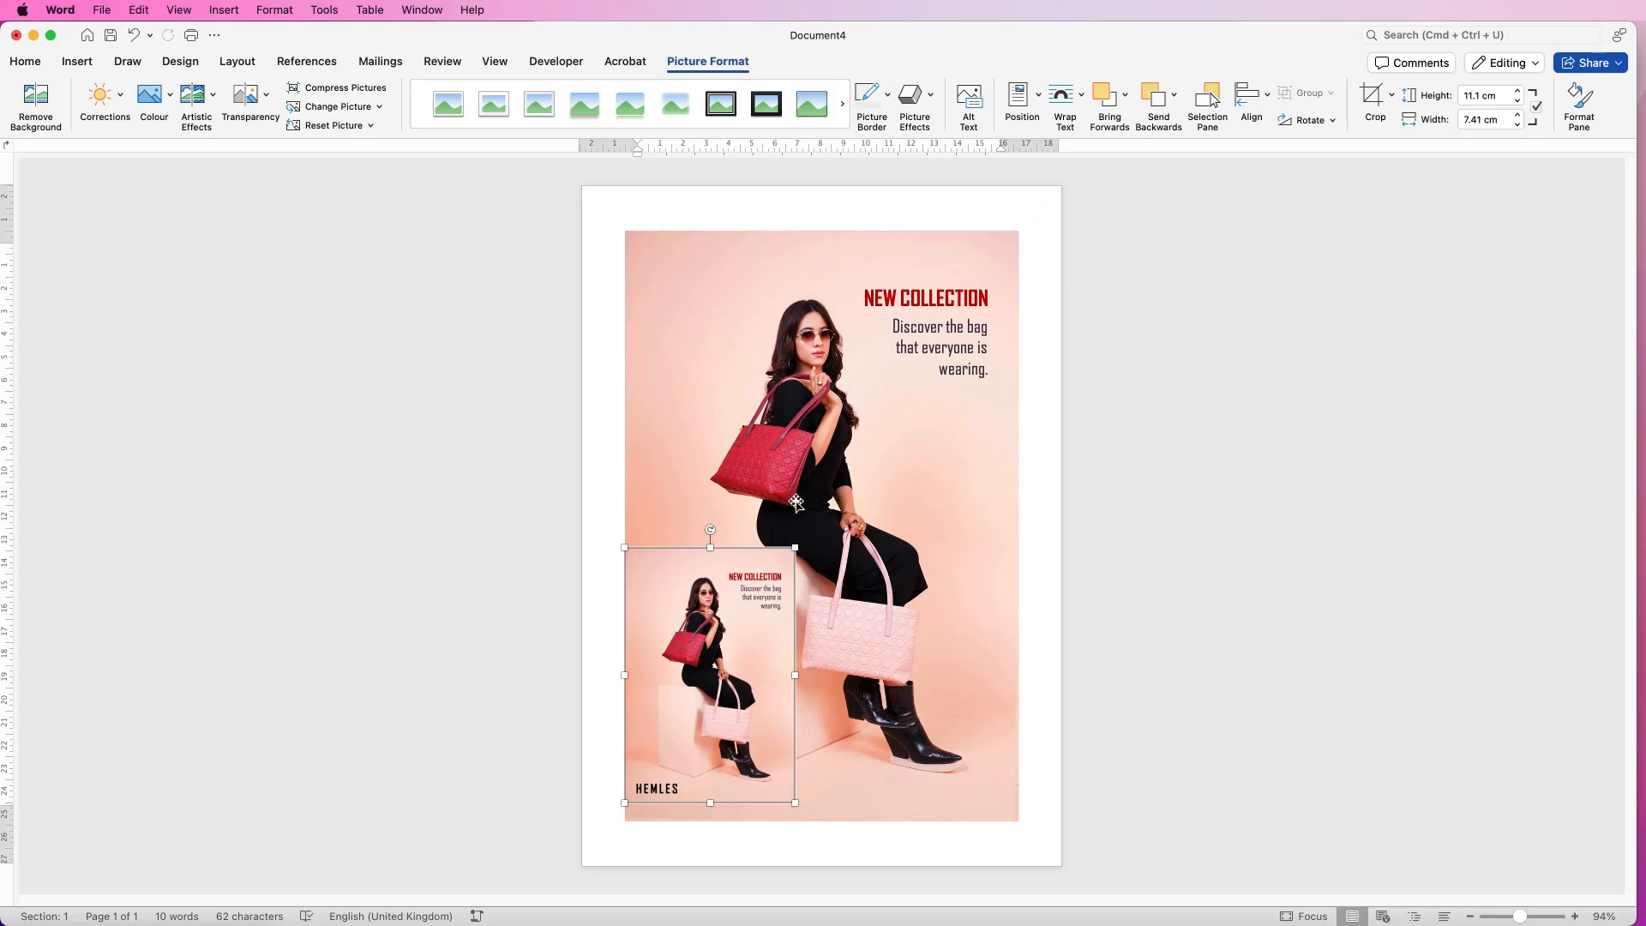
left_click(1174, 94)
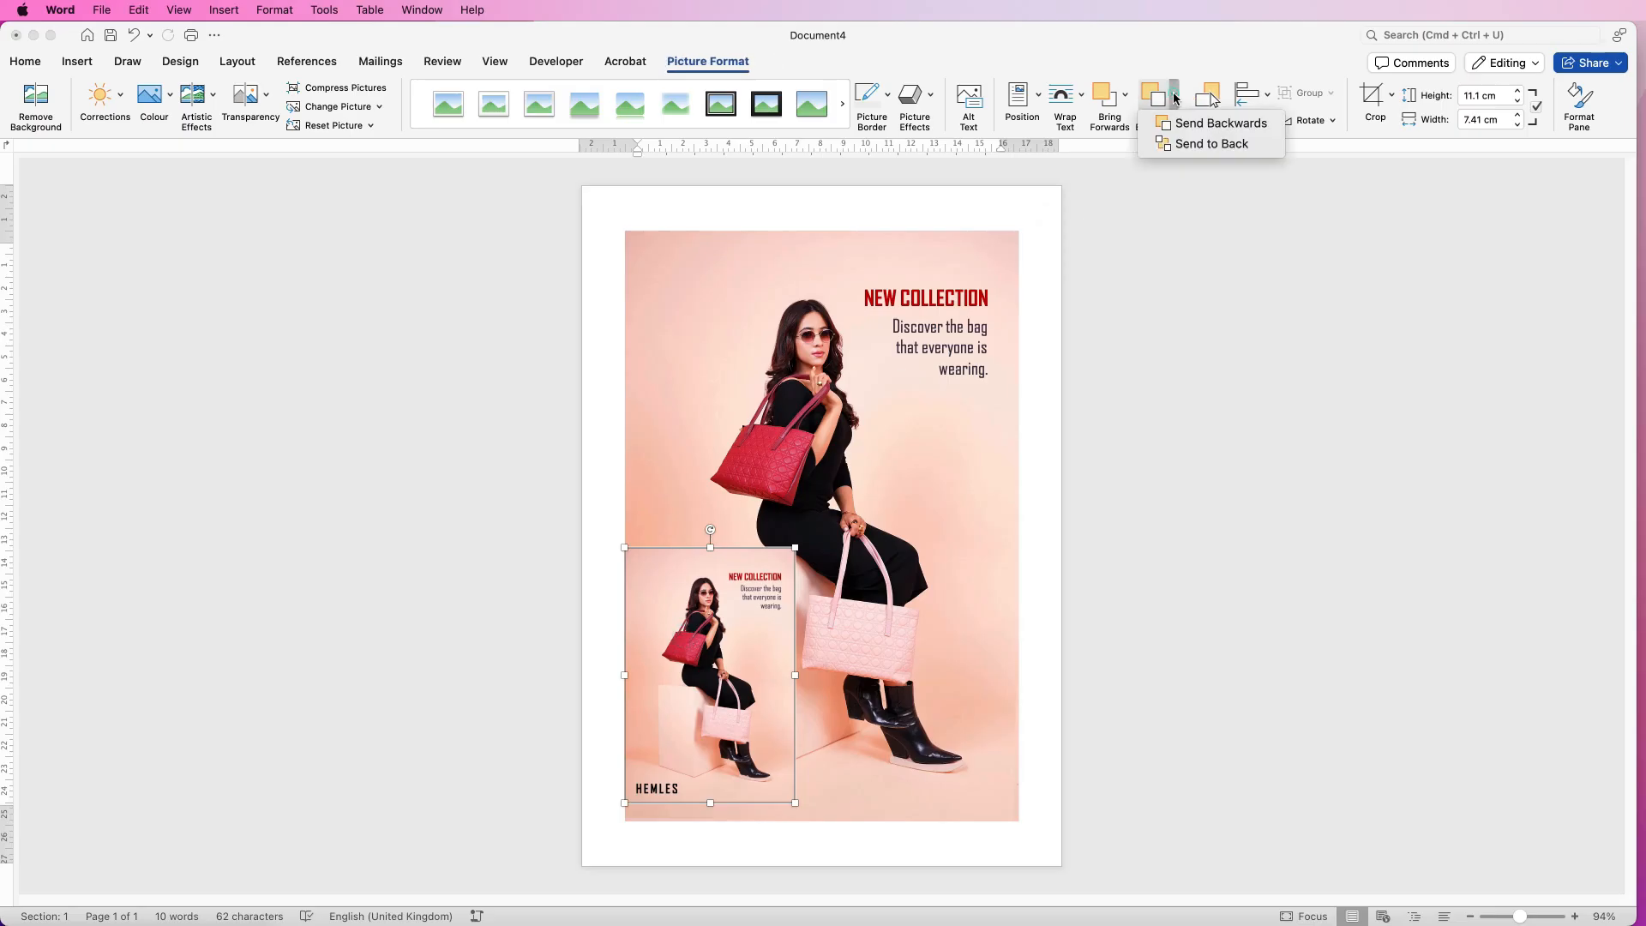
left_click(1192, 144)
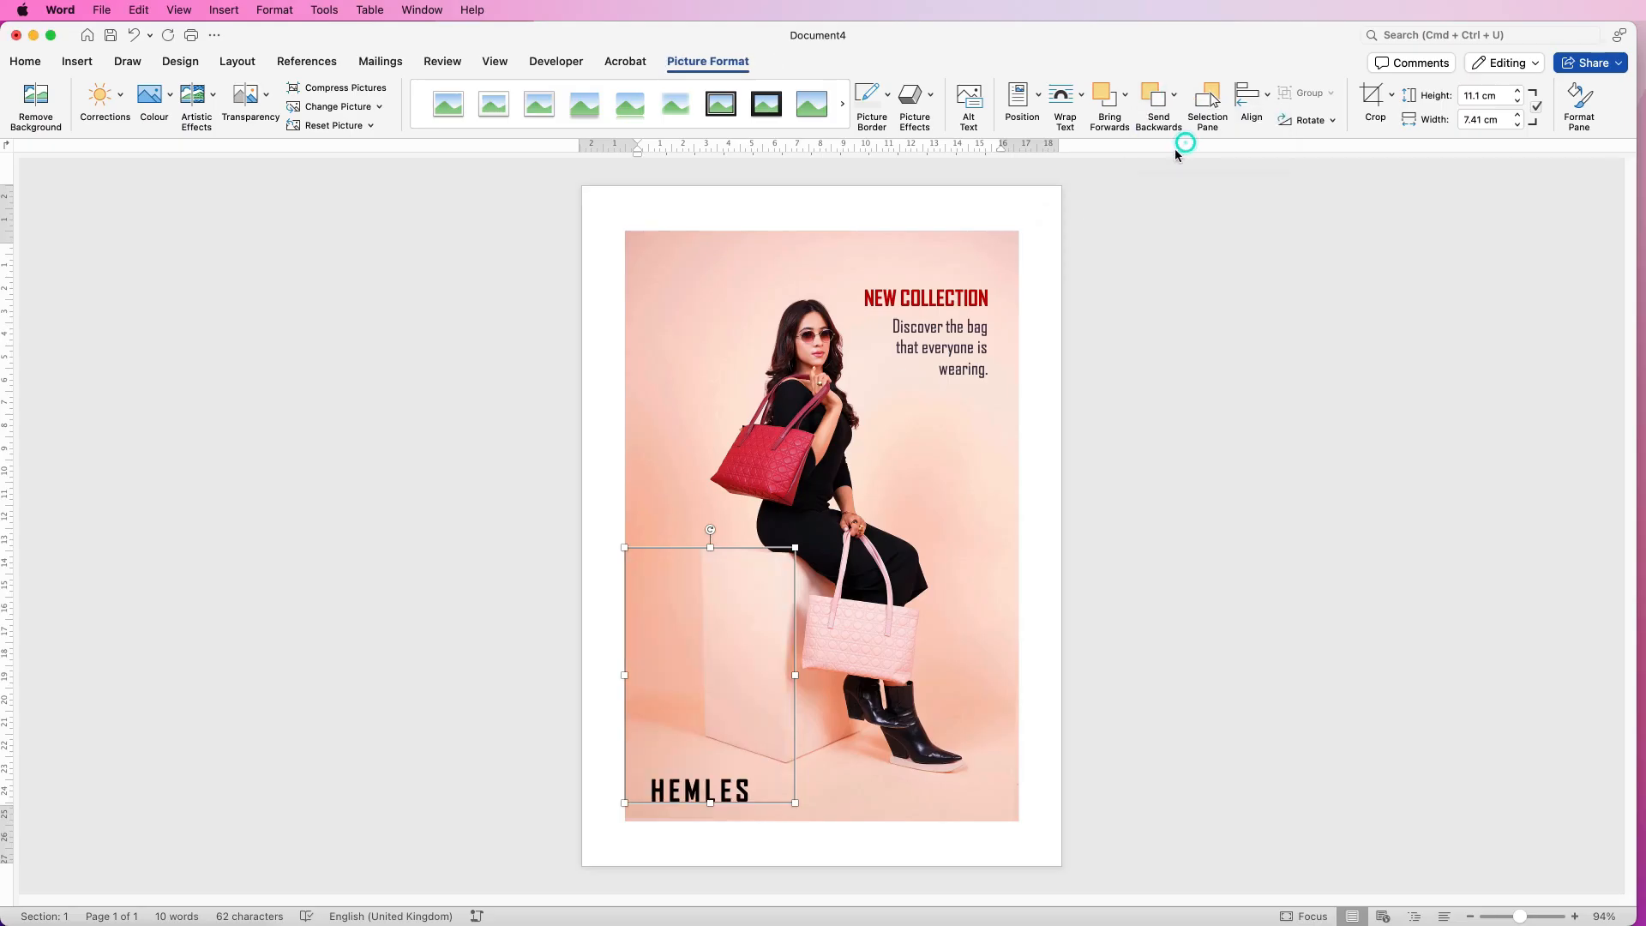
left_click(952, 359)
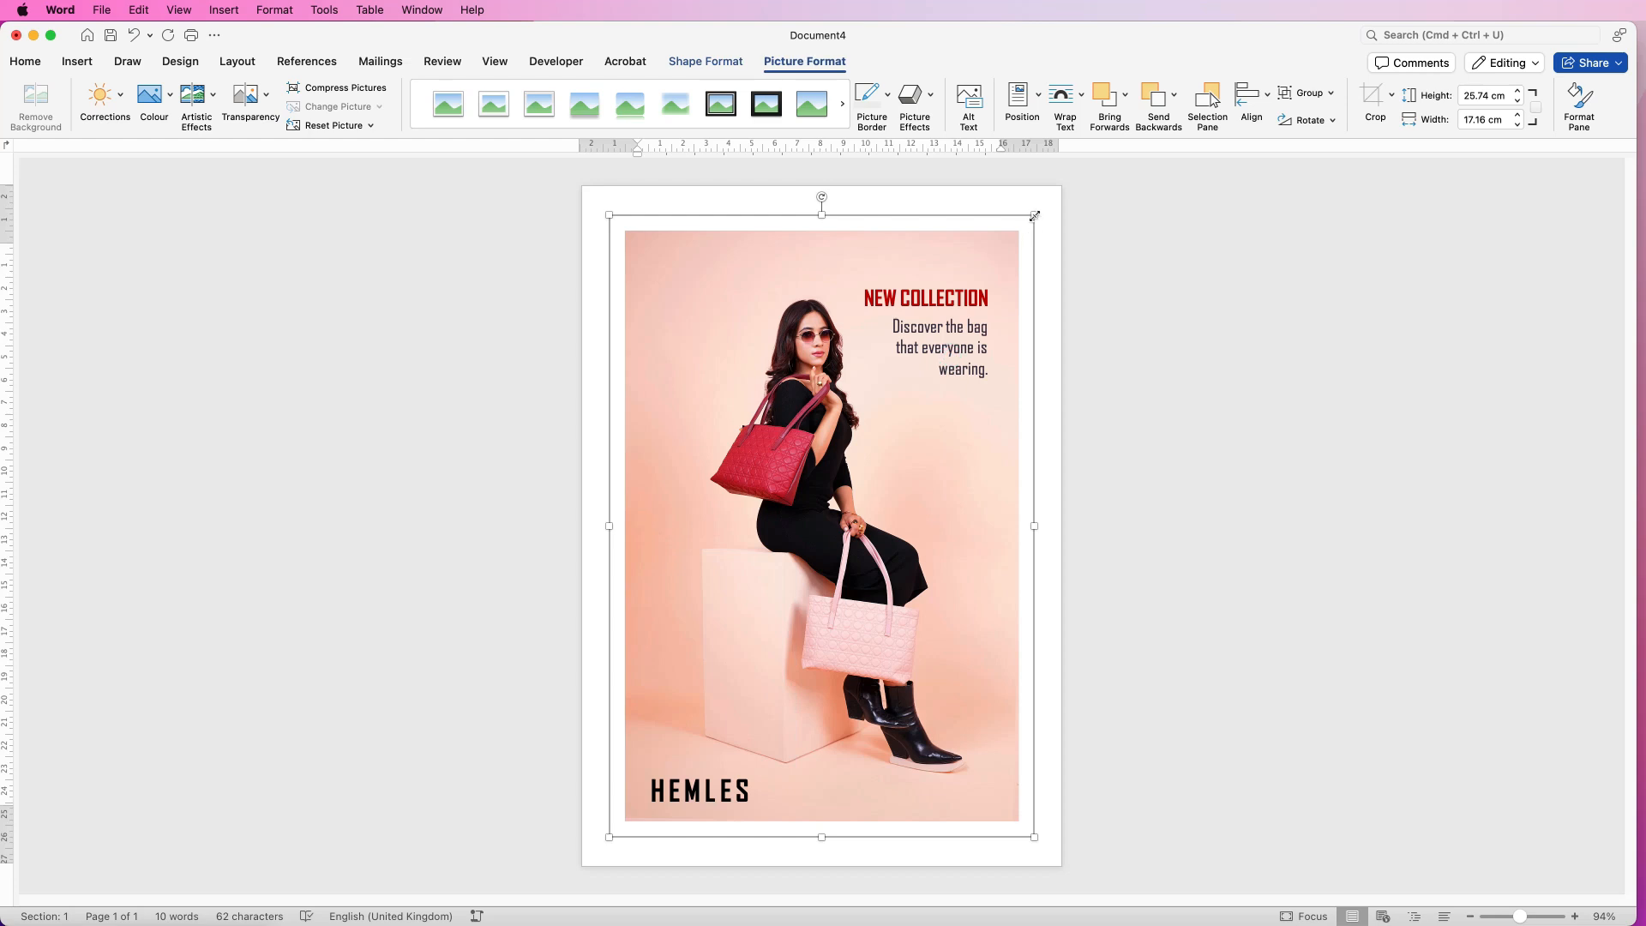
left_click_drag(1029, 219, 813, 614)
- Move the inserted picture over the middle of the advertisement and enlarge it to about 19.69 × 13.14 cm
left_click_drag(847, 428, 757, 436)
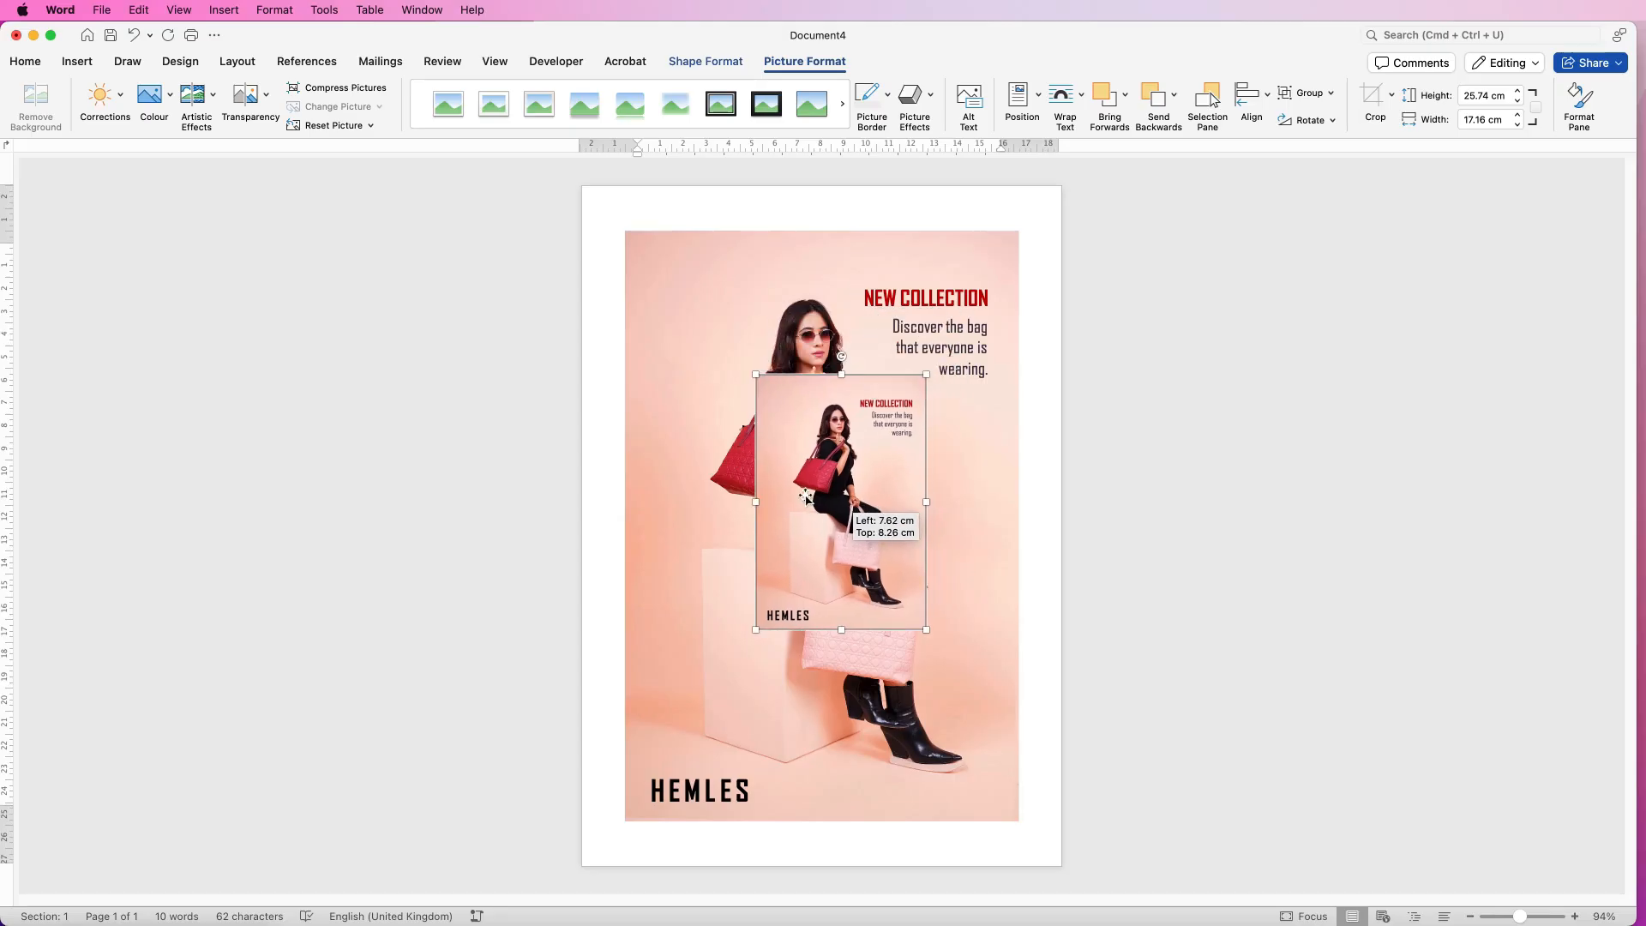
left_click_drag(847, 566, 980, 763)
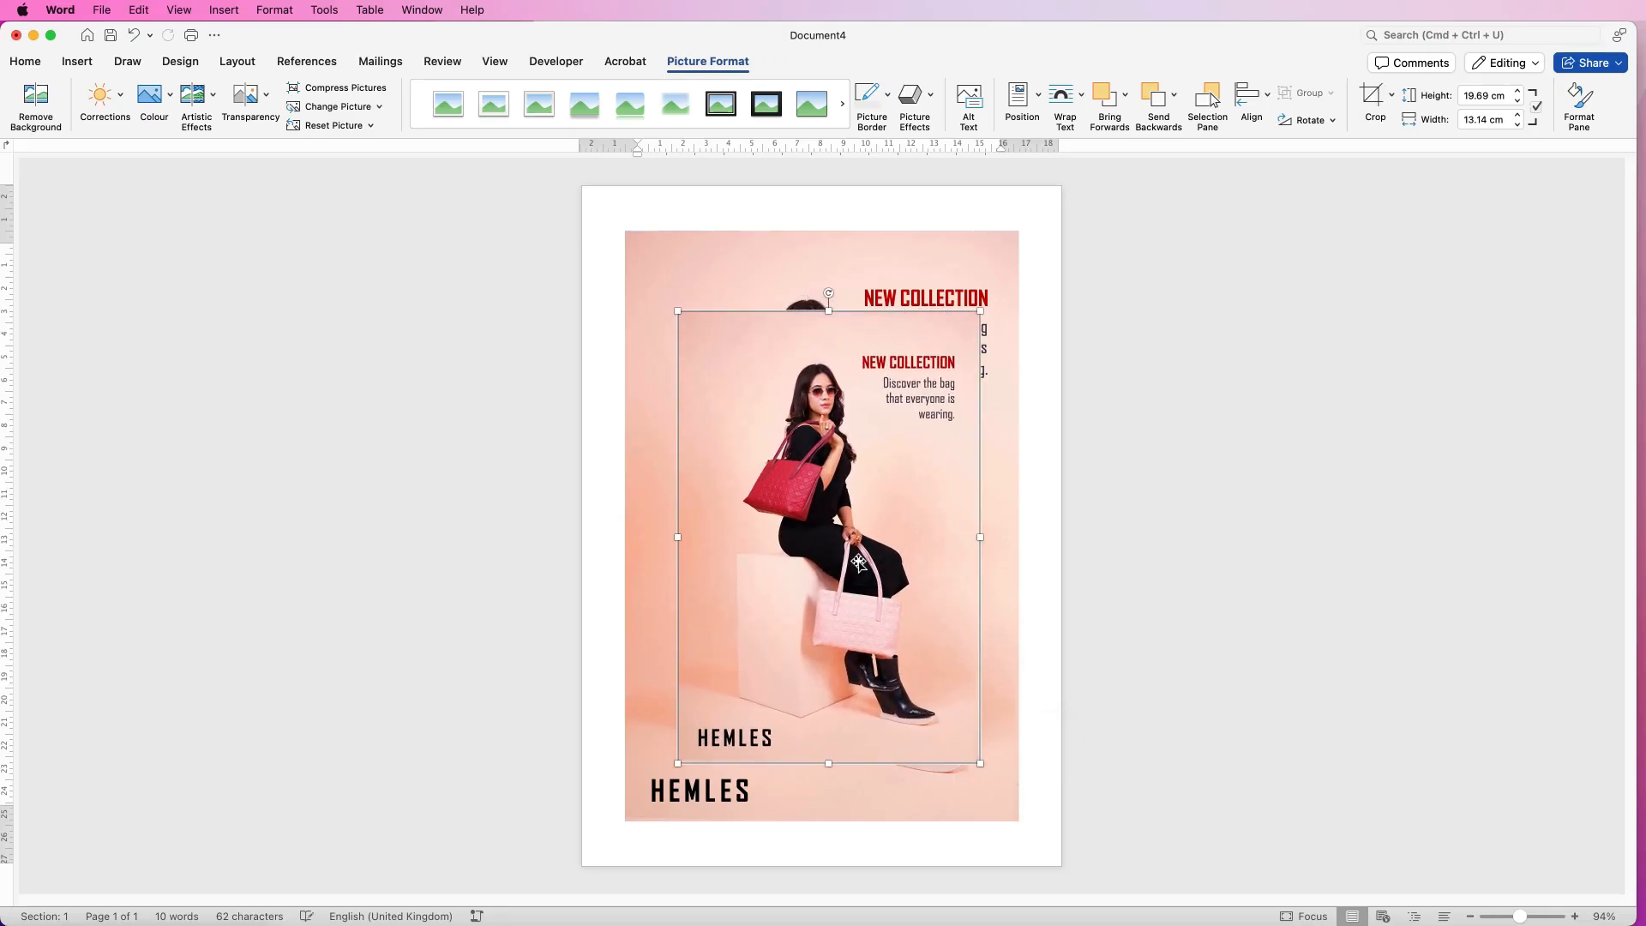
left_click_drag(847, 549, 831, 567)
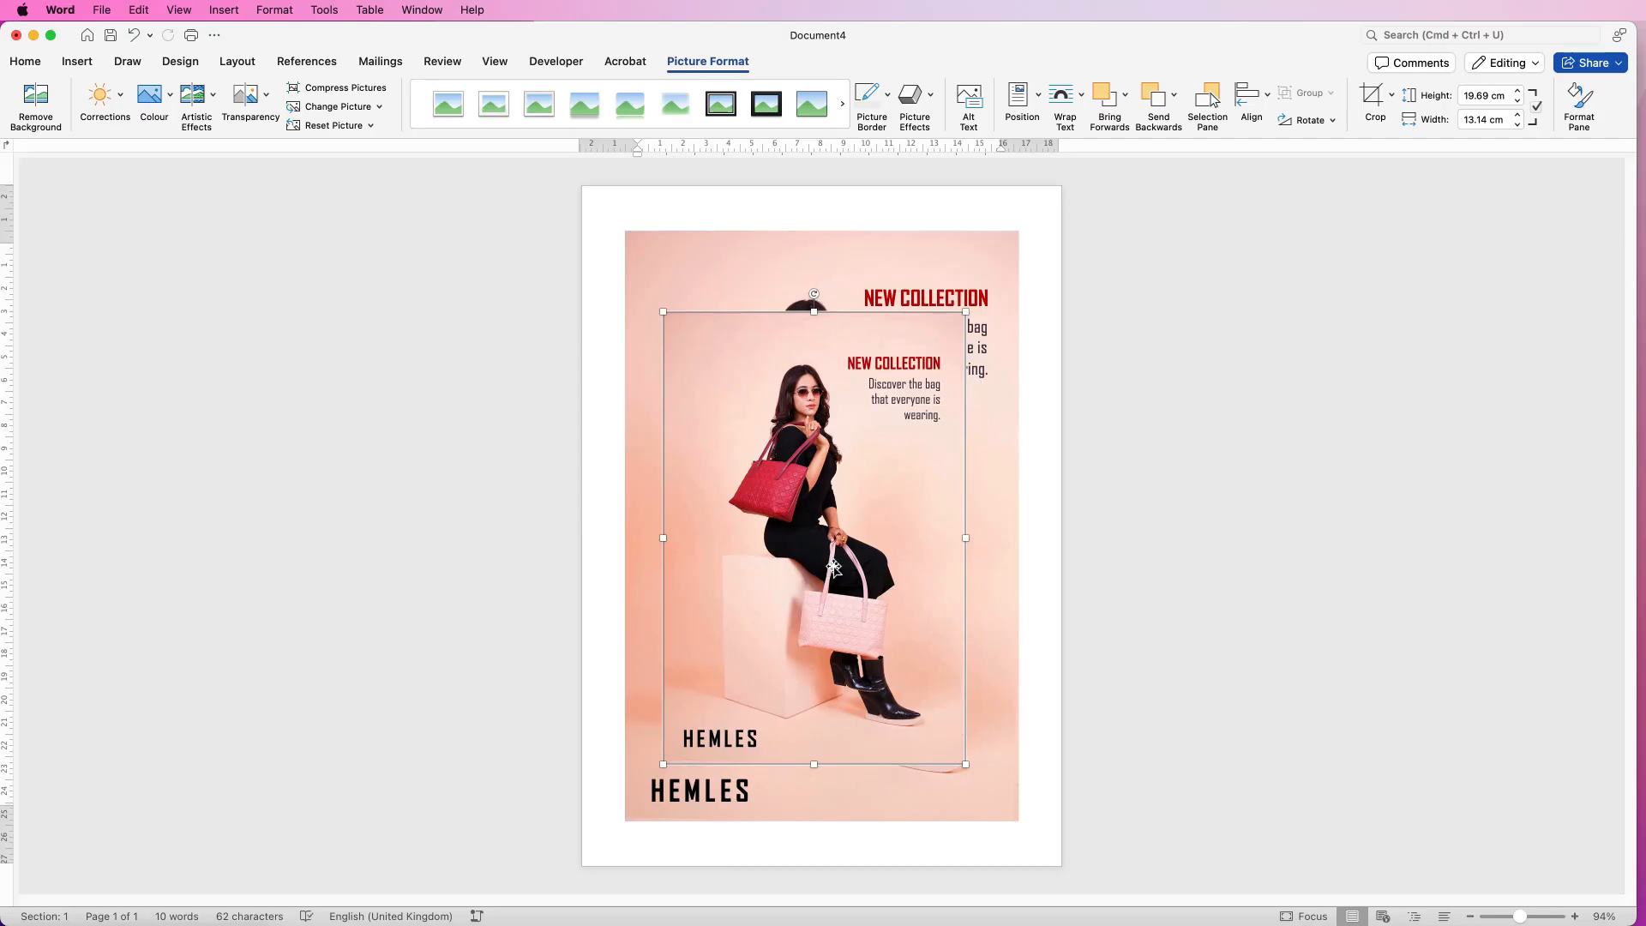